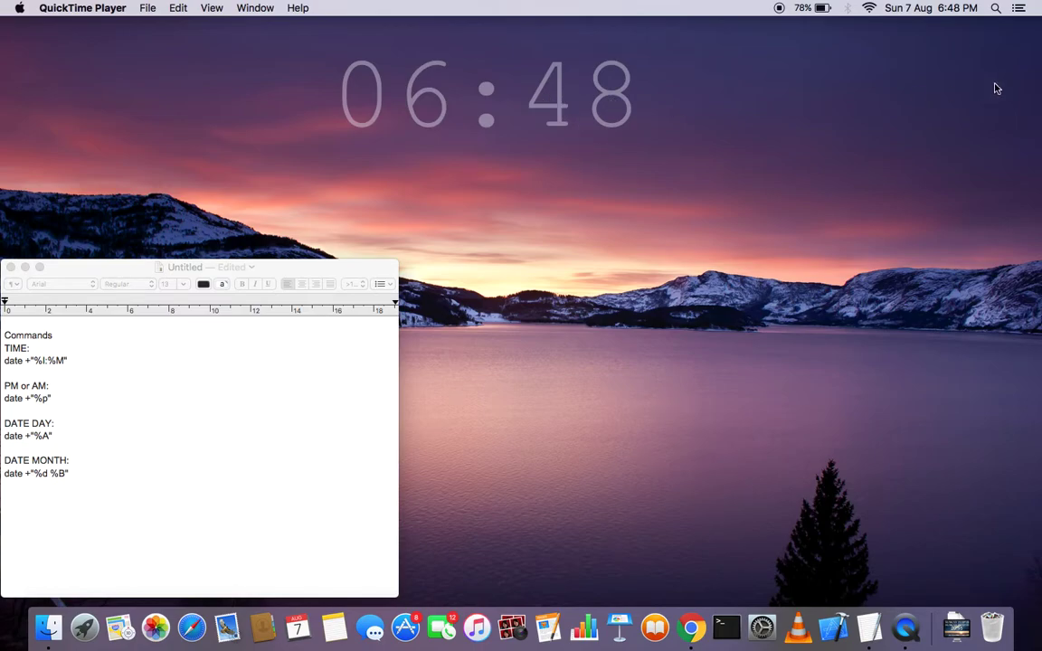
# Open the desktop background preferences, switch to the screen saver settings, and preview the selected flip clock full screen before exiting the preview
pyautogui.rightClick(553, 443)
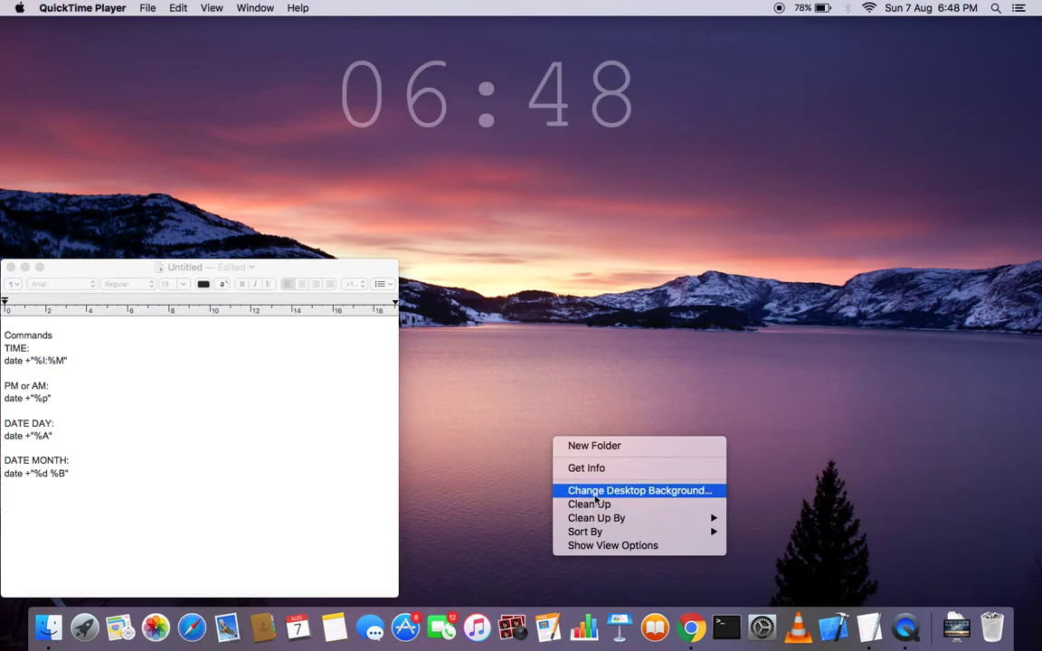
pyautogui.click(587, 491)
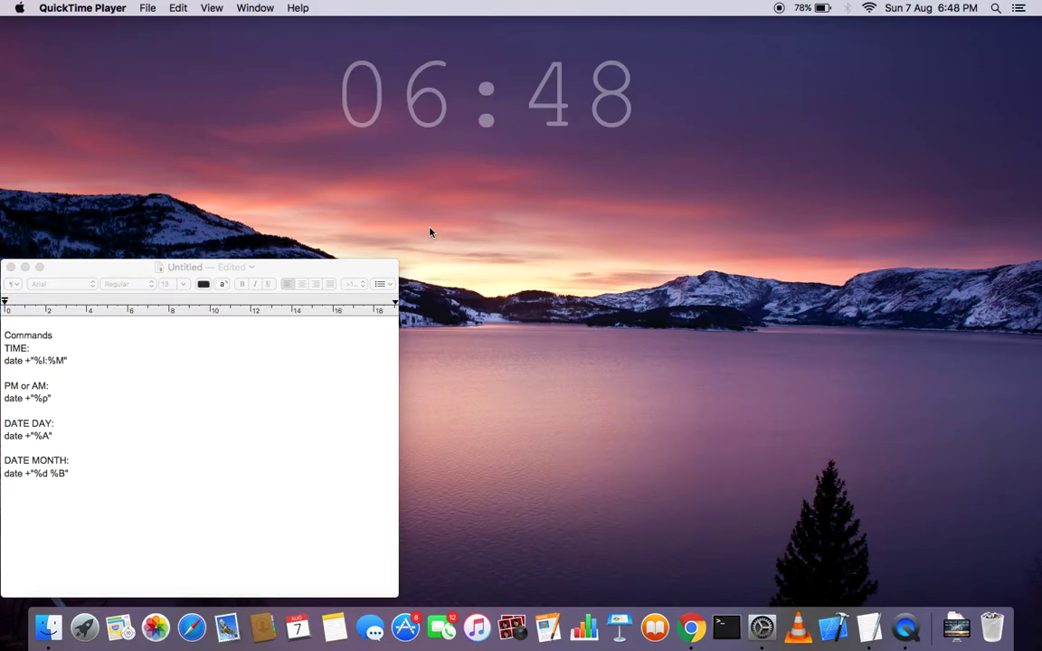
pyautogui.click(331, 152)
pyautogui.scroll(-3, 227, 378)
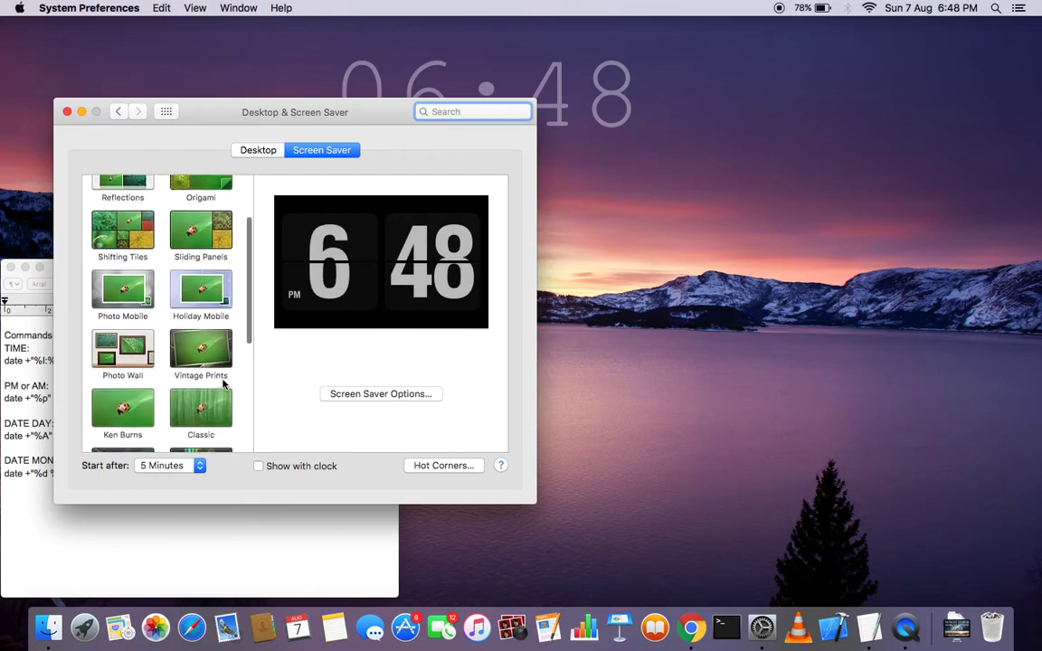
pyautogui.click(381, 309)
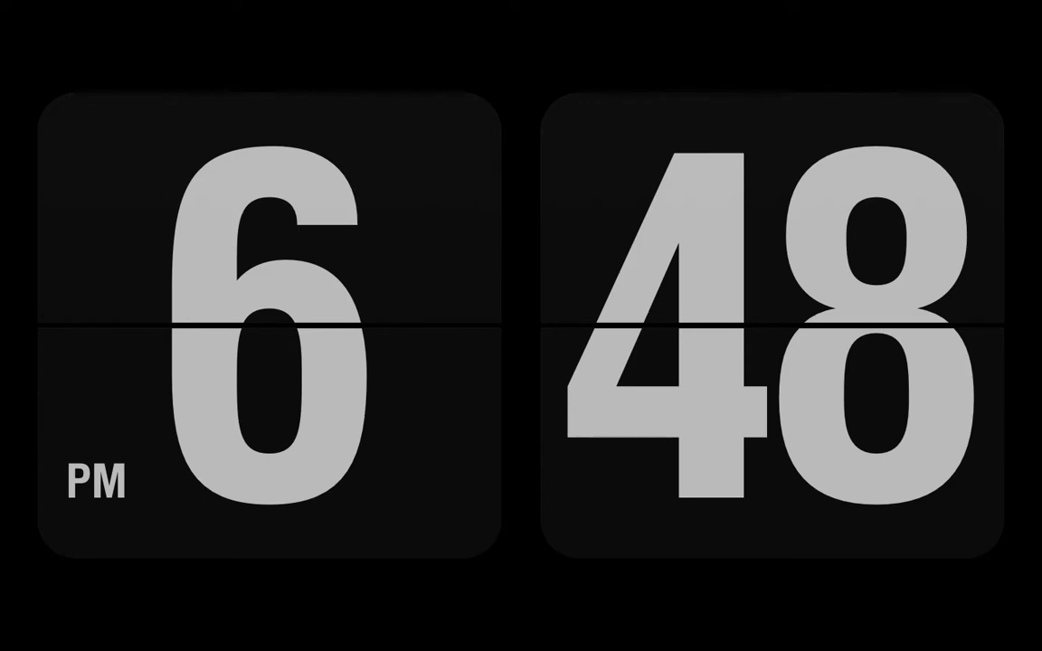
pyautogui.press('Escape')
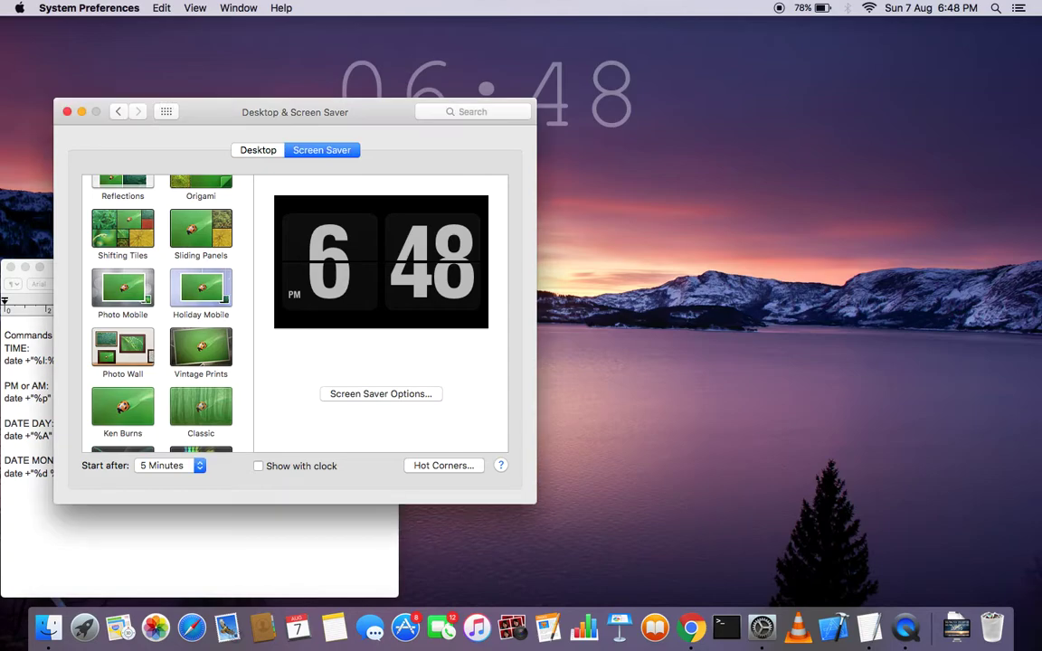
# Move the Desktop & Screen Saver window clear of the desktop clock and close it
pyautogui.moveTo(290, 110); pyautogui.dragTo(227, 113)
pyautogui.moveTo(360, 102); pyautogui.dragTo(331, 208)
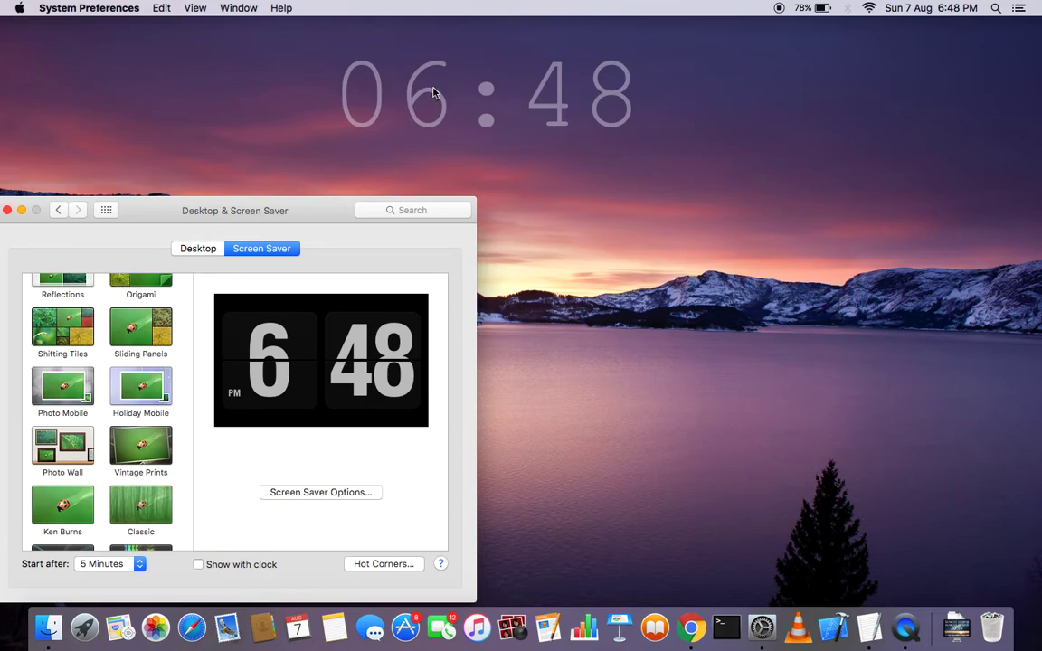
pyautogui.moveTo(315, 210); pyautogui.dragTo(404, 196)
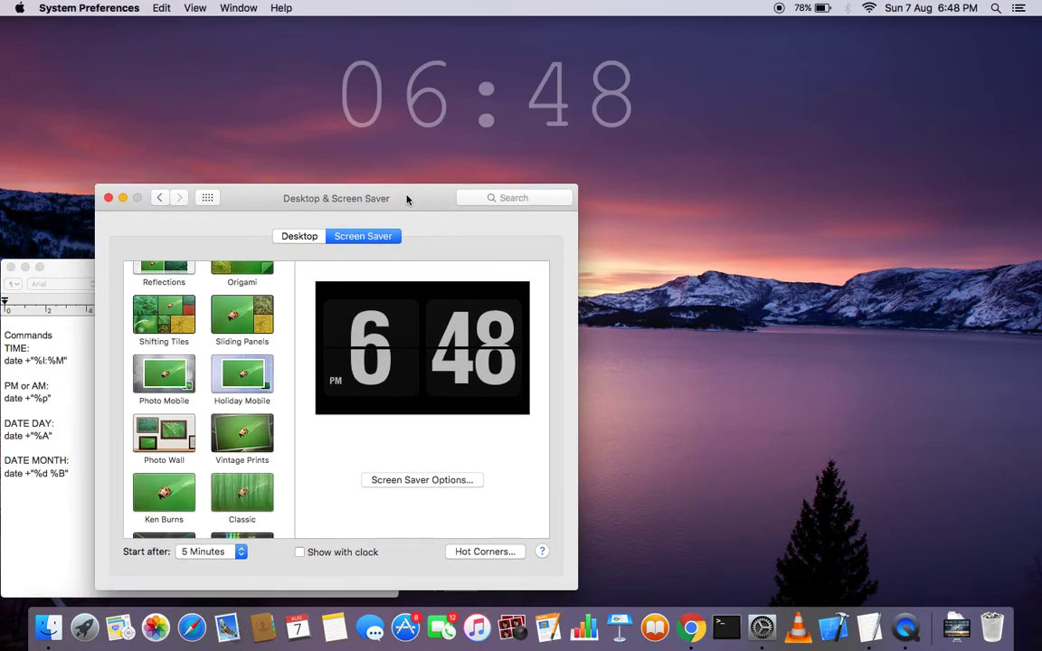
pyautogui.click(108, 197)
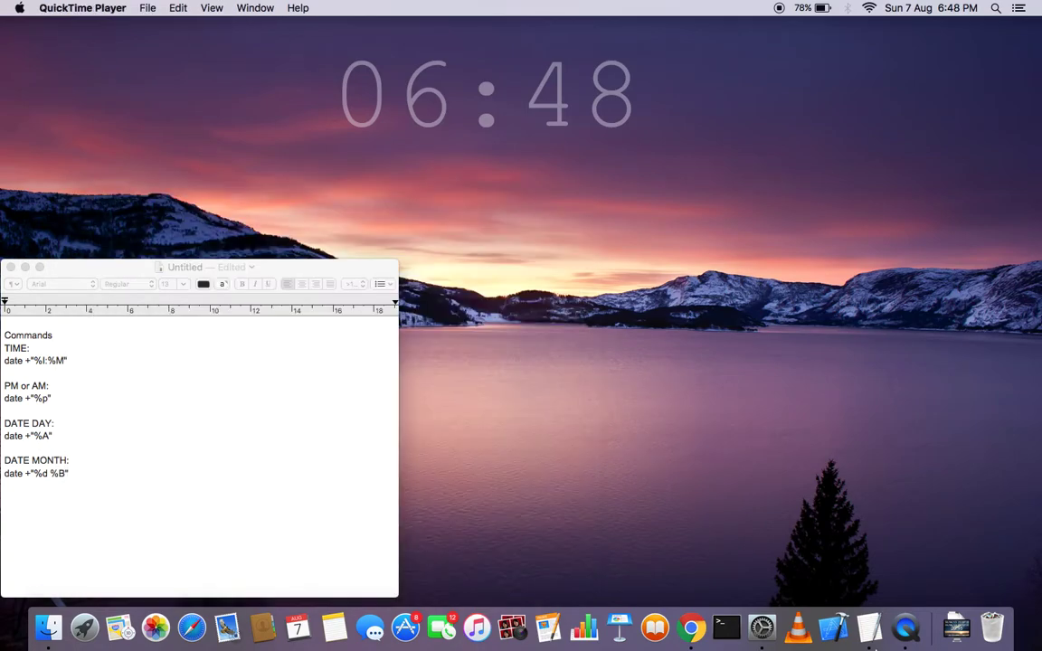
# Switch to Chrome, search Google for fliqlo, and open the fliqlo.com website
pyautogui.click(683, 615)
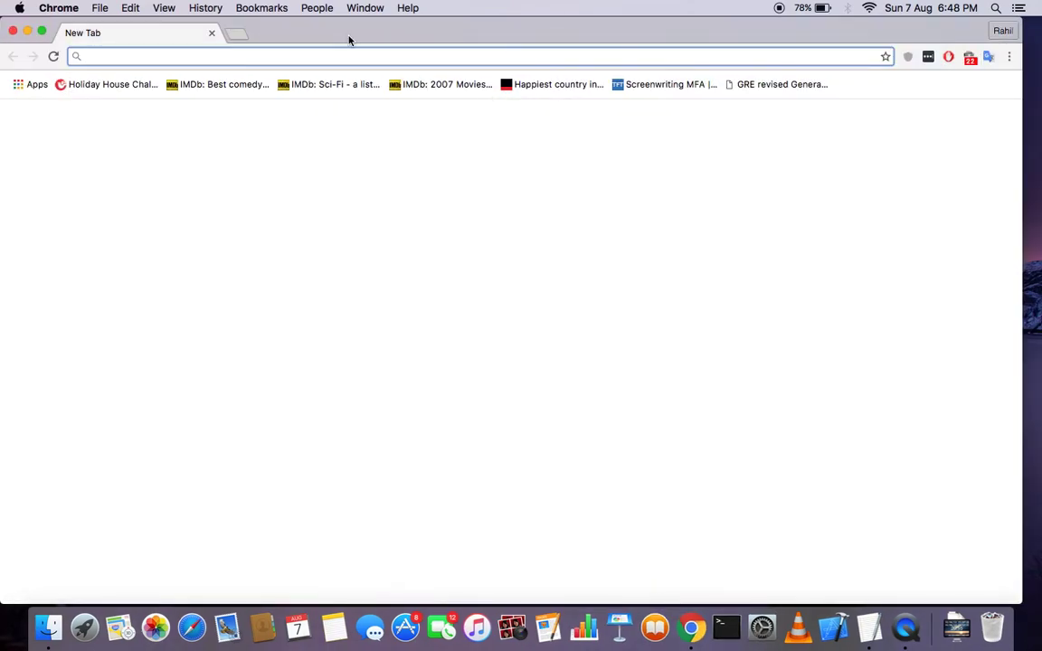
pyautogui.write('flipkart.com')
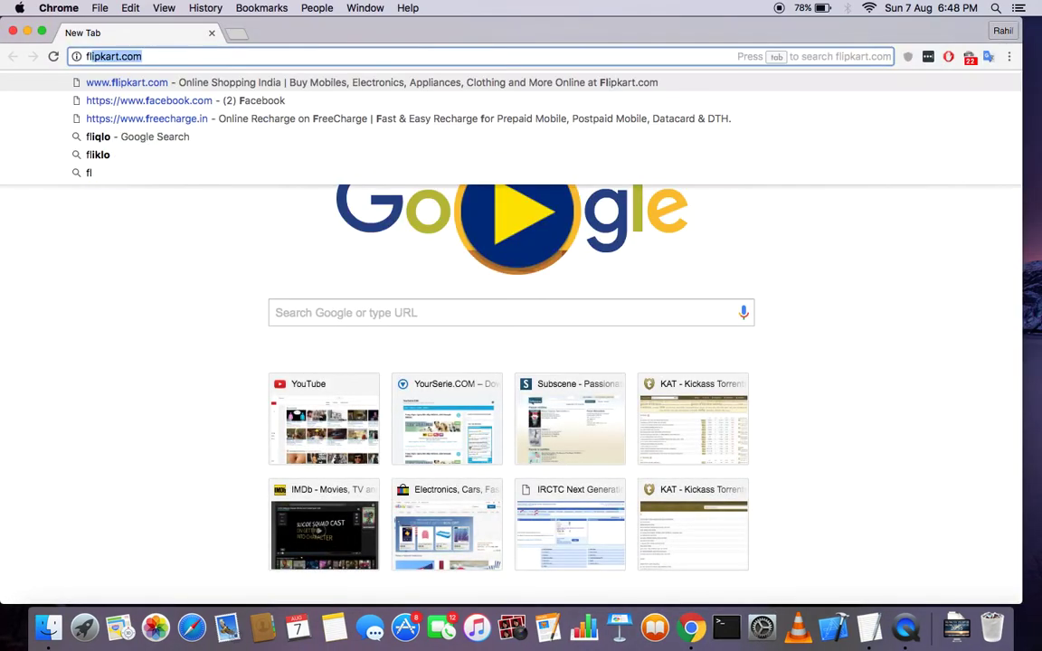
pyautogui.write('i')
pyautogui.press('Down')
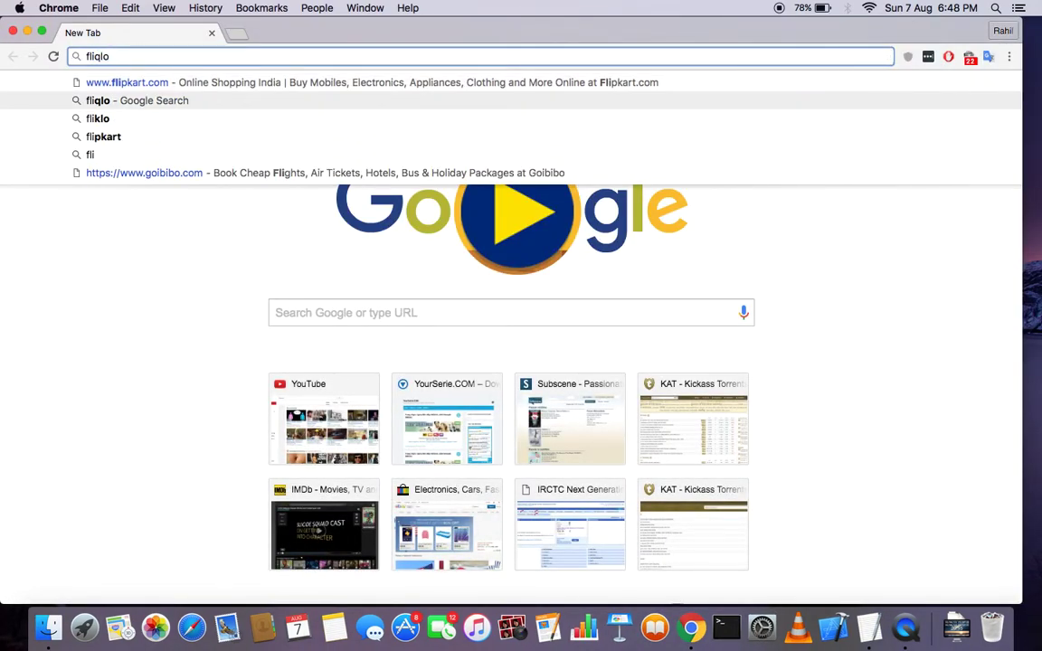
pyautogui.press('Return')
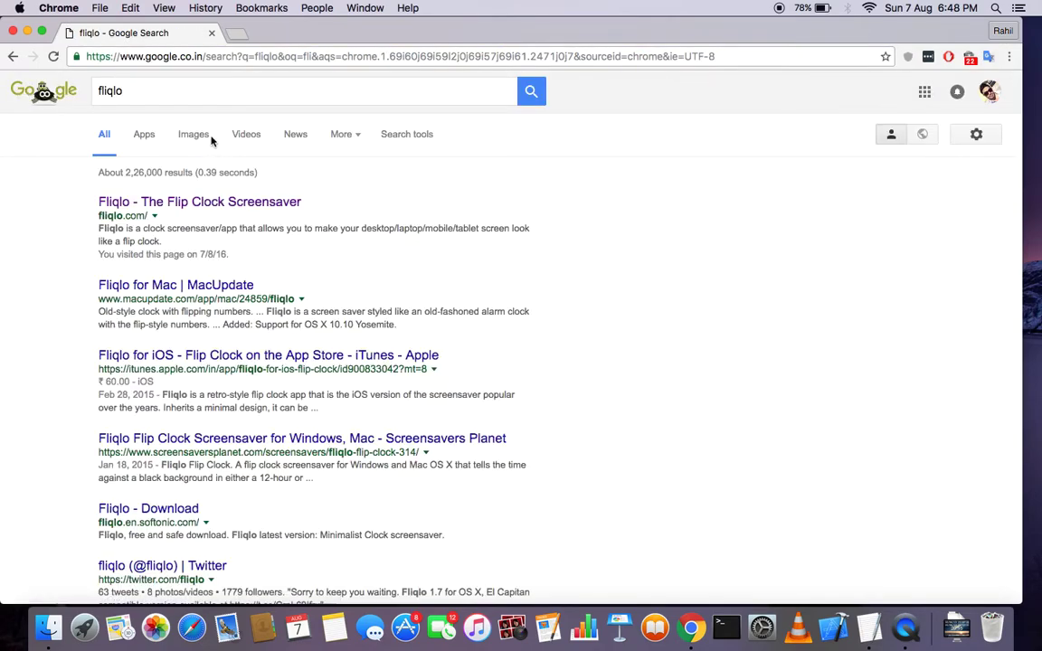
pyautogui.click(234, 205)
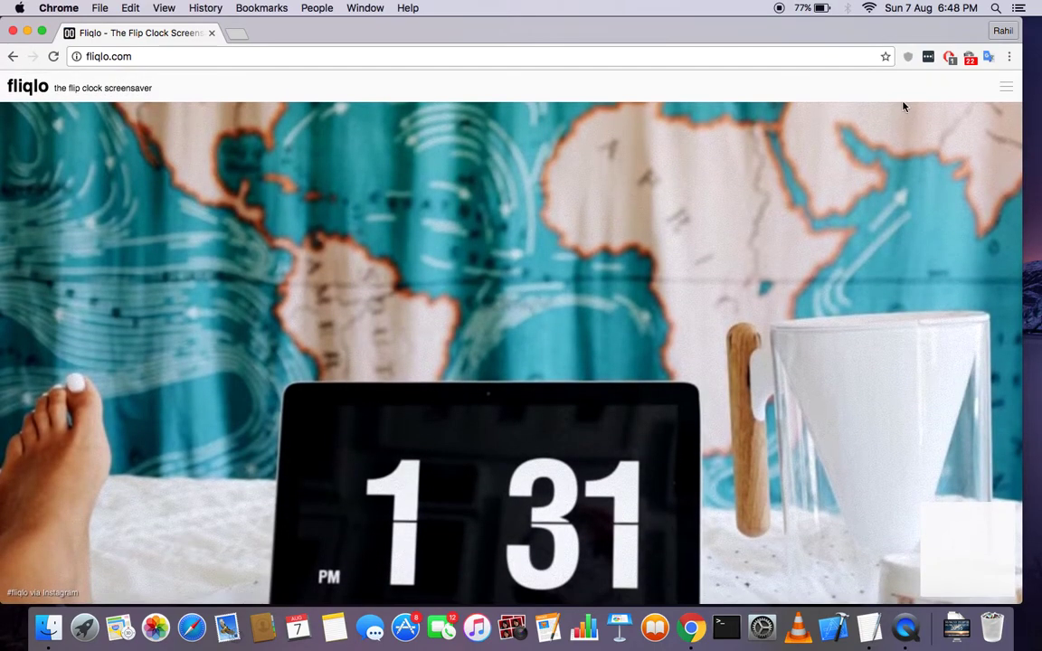
# Examine the Fliqlo site's features, system requirements and Mac download option, and close the browser window
pyautogui.click(1007, 89)
pyautogui.scroll(-2, 565, 398)
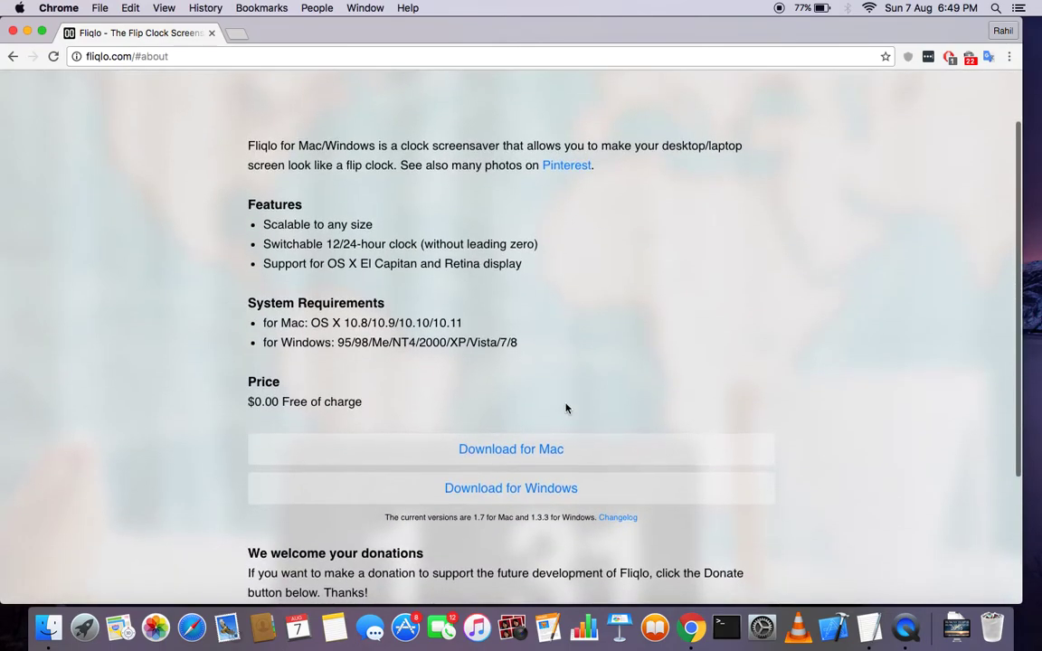
pyautogui.scroll(1, 542, 457)
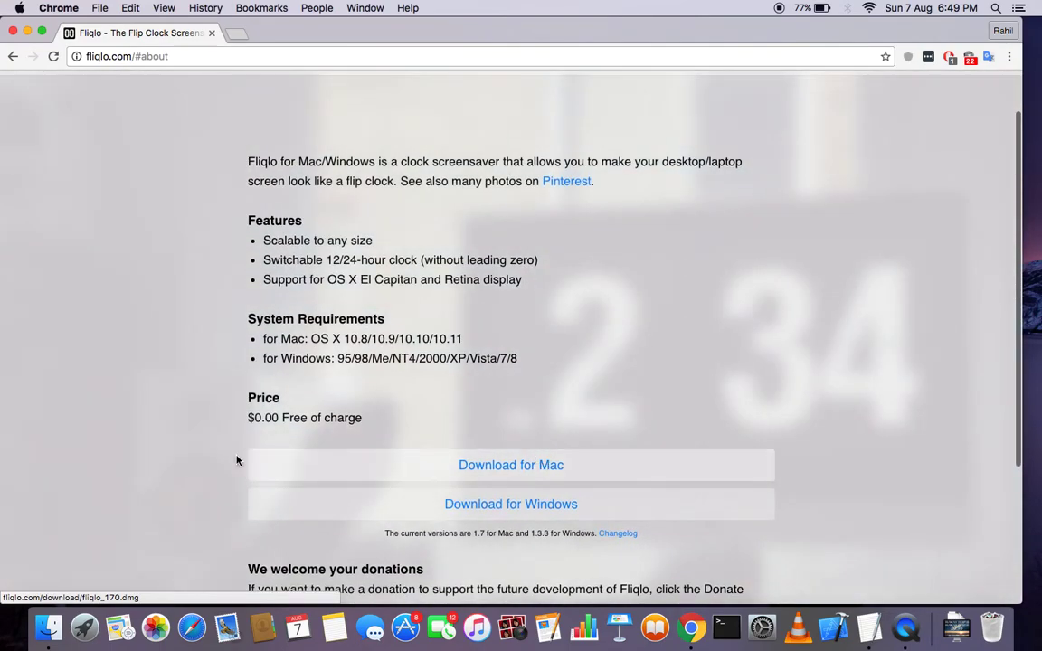
pyautogui.scroll(2, 543, 416)
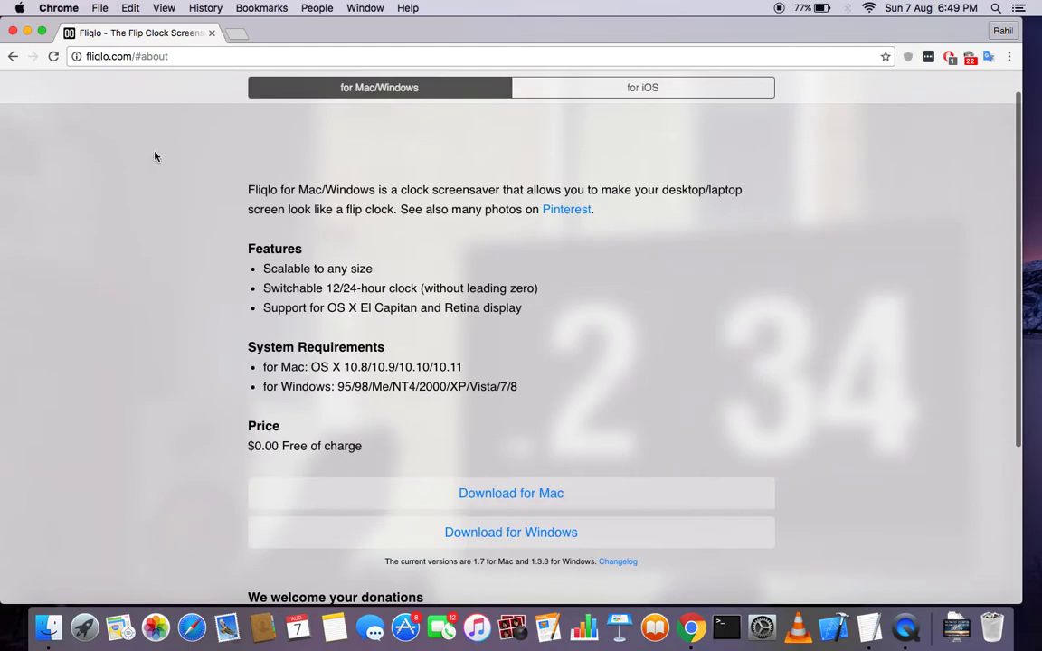
pyautogui.click(13, 31)
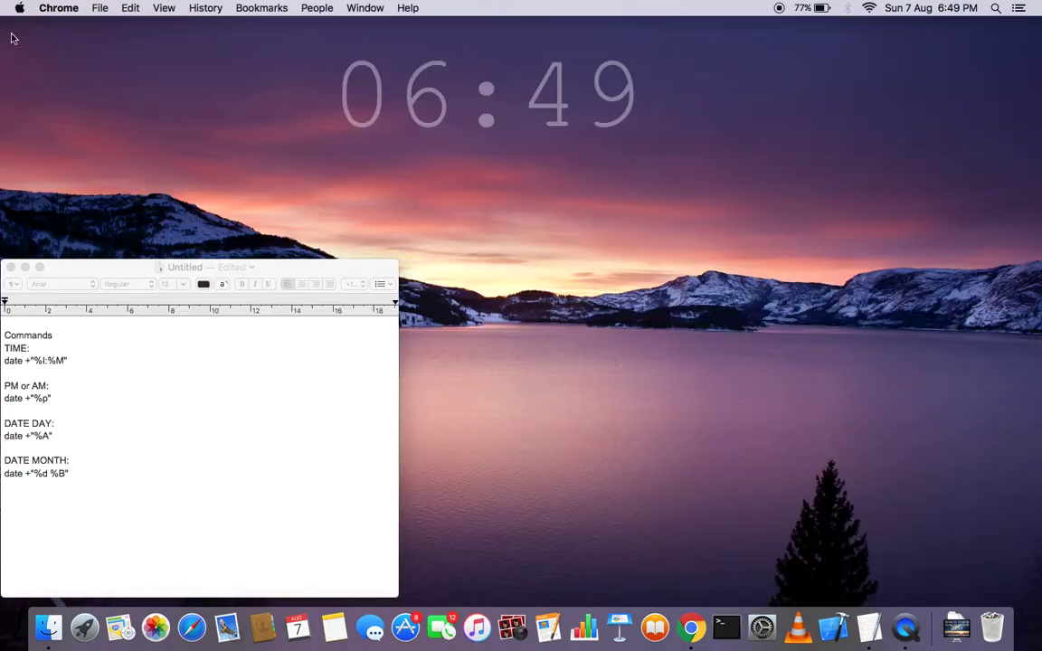
# Open fliqlo_170.dmg from the downloads, launch Fliqlo.saver to install it, and decline replacing the existing screen saver
pyautogui.click(956, 626)
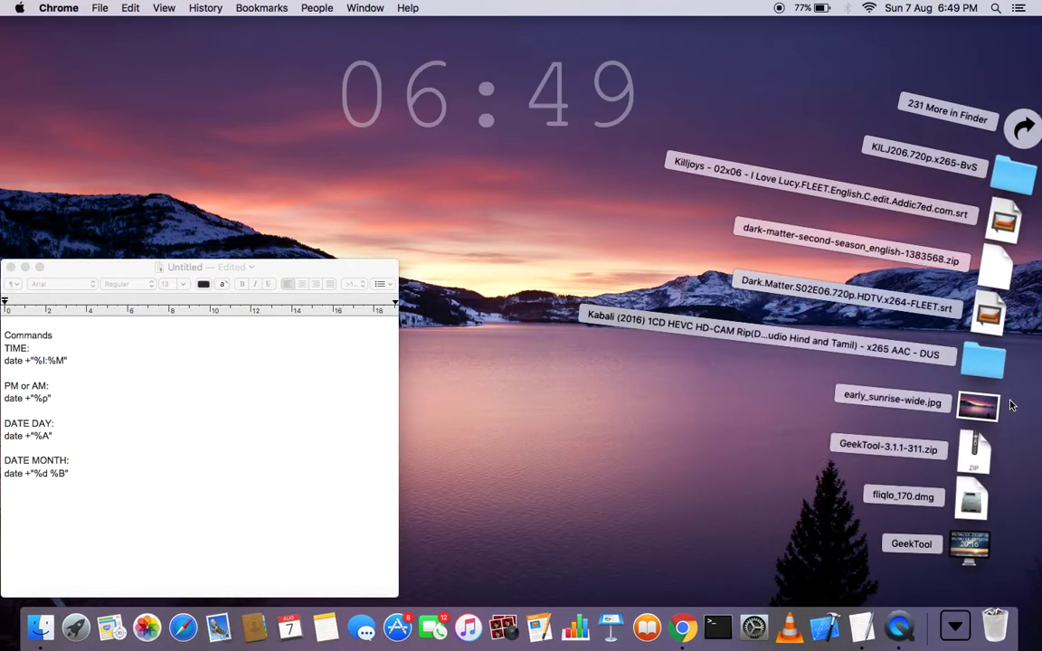
pyautogui.click(975, 504)
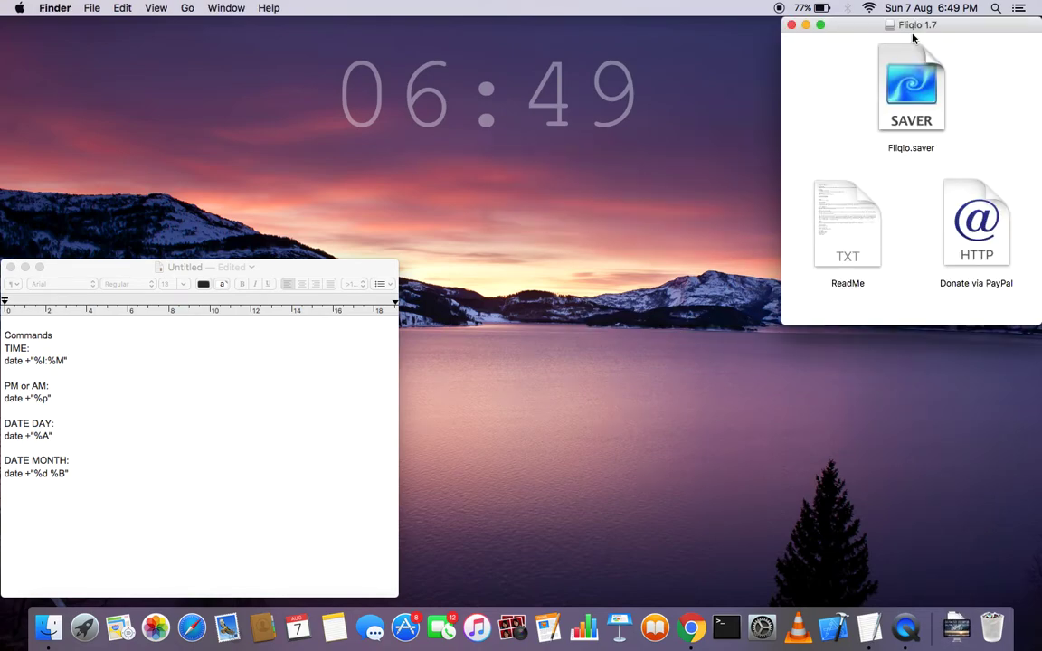
pyautogui.moveTo(913, 37); pyautogui.dragTo(724, 201)
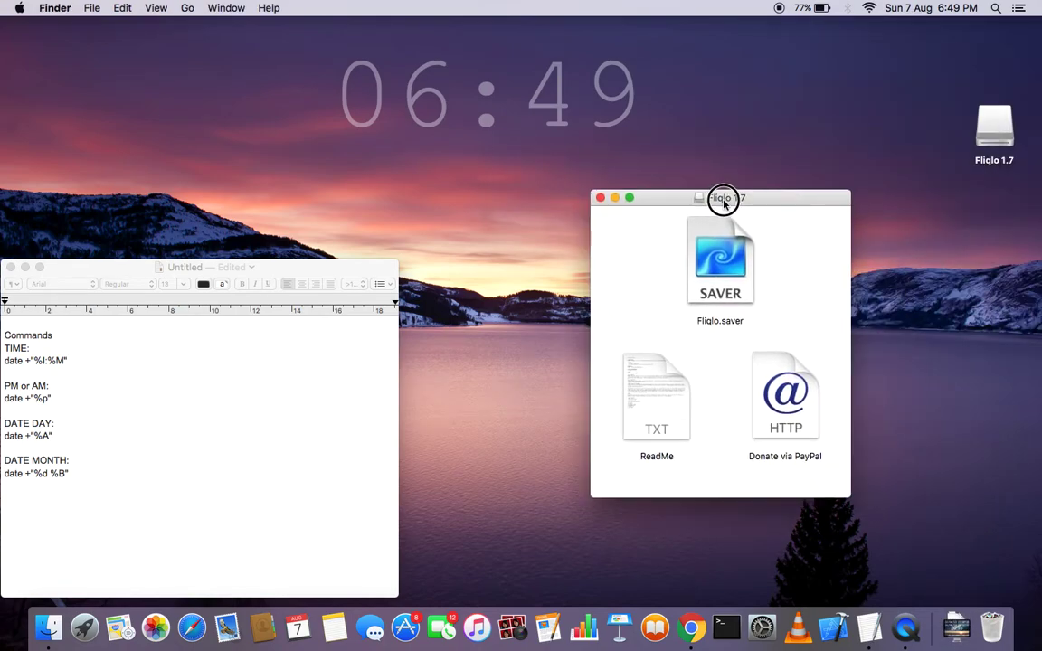
pyautogui.doubleClick(712, 271)
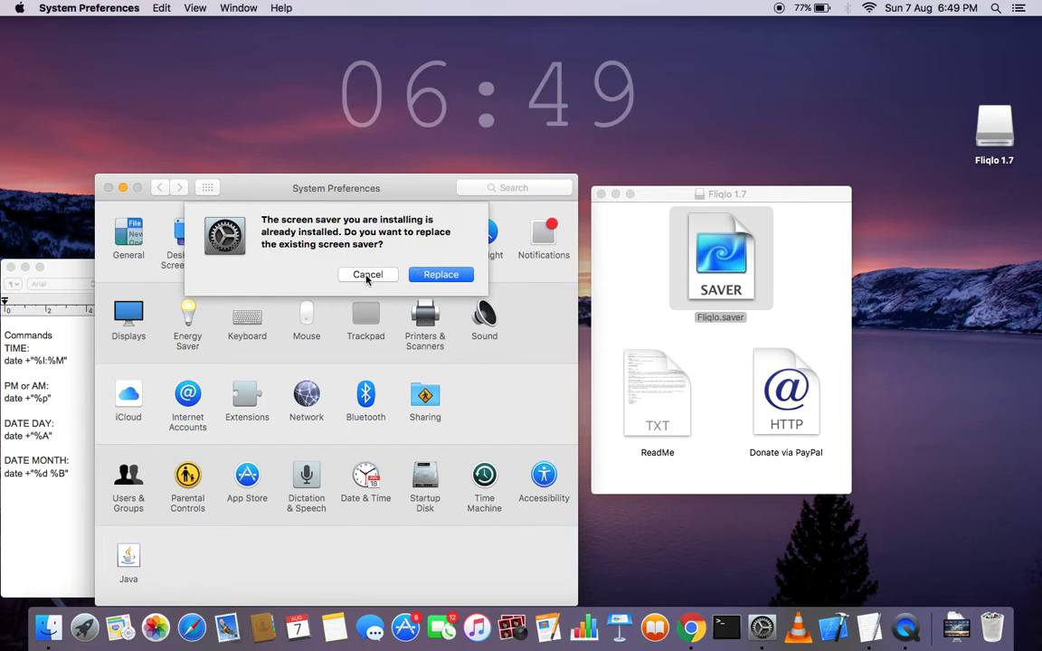
pyautogui.click(366, 276)
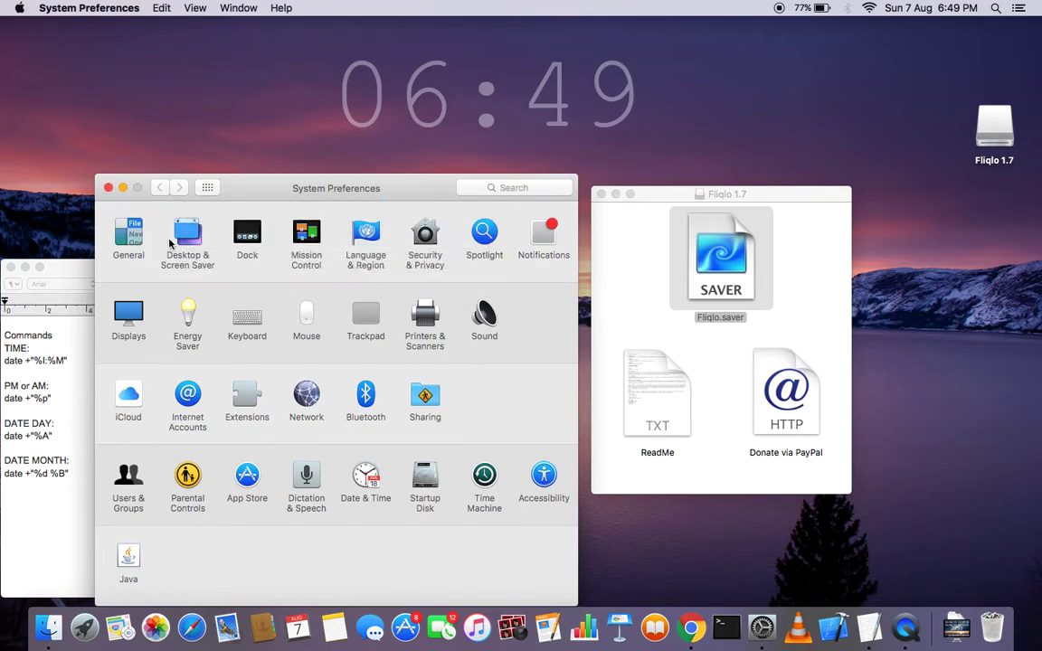
pyautogui.click(109, 187)
pyautogui.moveTo(235, 178); pyautogui.dragTo(232, 86)
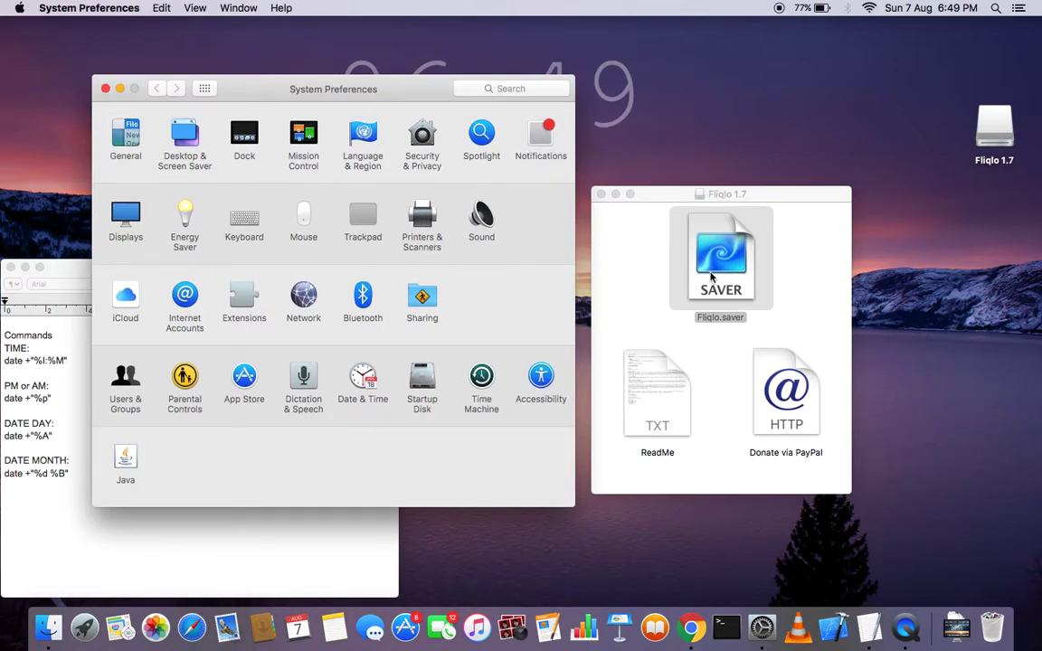
pyautogui.rightClick(712, 278)
pyautogui.click(685, 199)
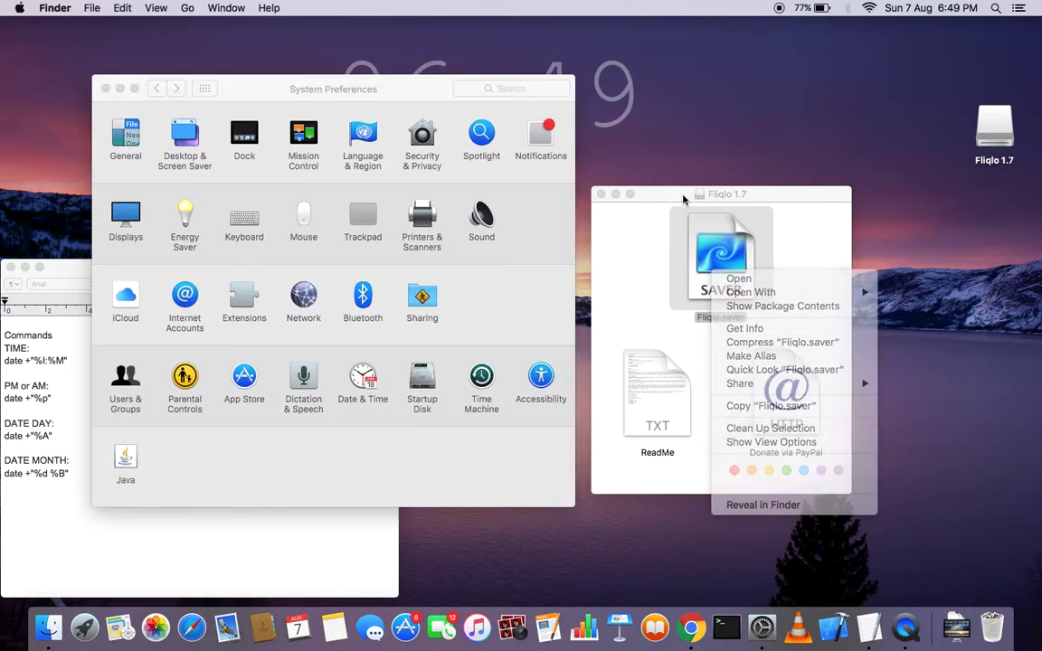
pyautogui.rightClick(684, 199)
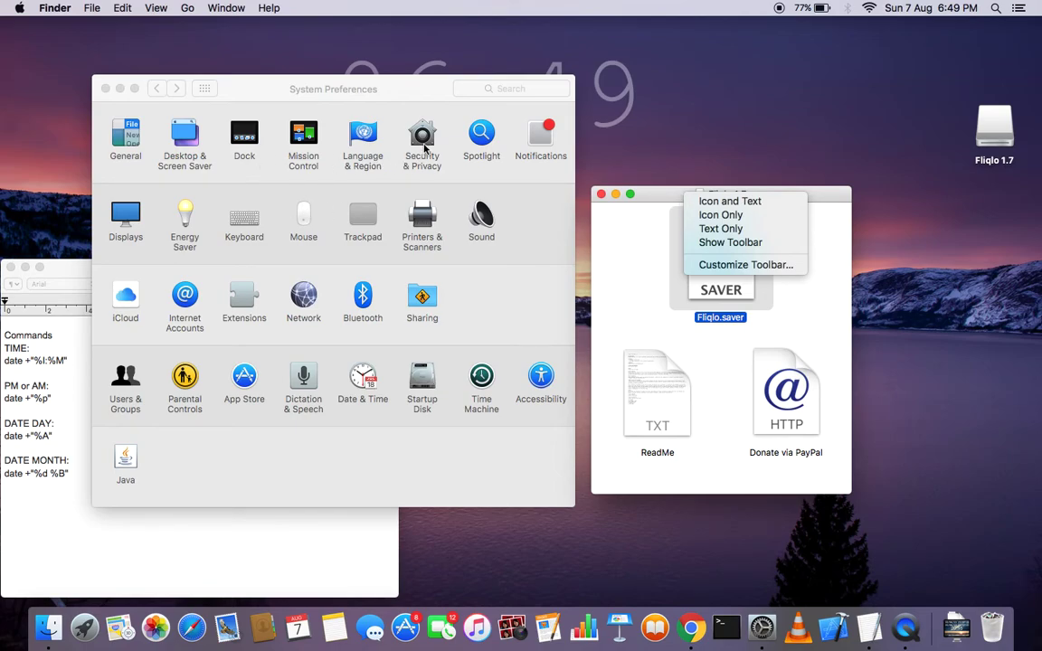
# Open the Security & Privacy preferences and examine the General options for where downloaded apps are allowed from
pyautogui.click(425, 148)
pyautogui.click(419, 159)
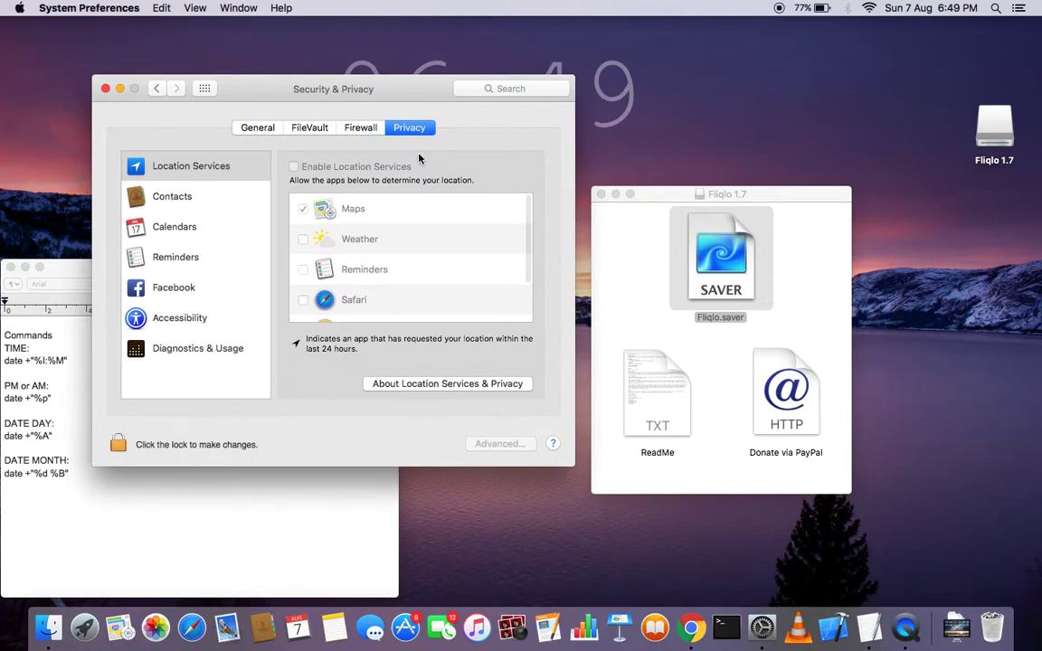
pyautogui.click(362, 129)
pyautogui.click(310, 128)
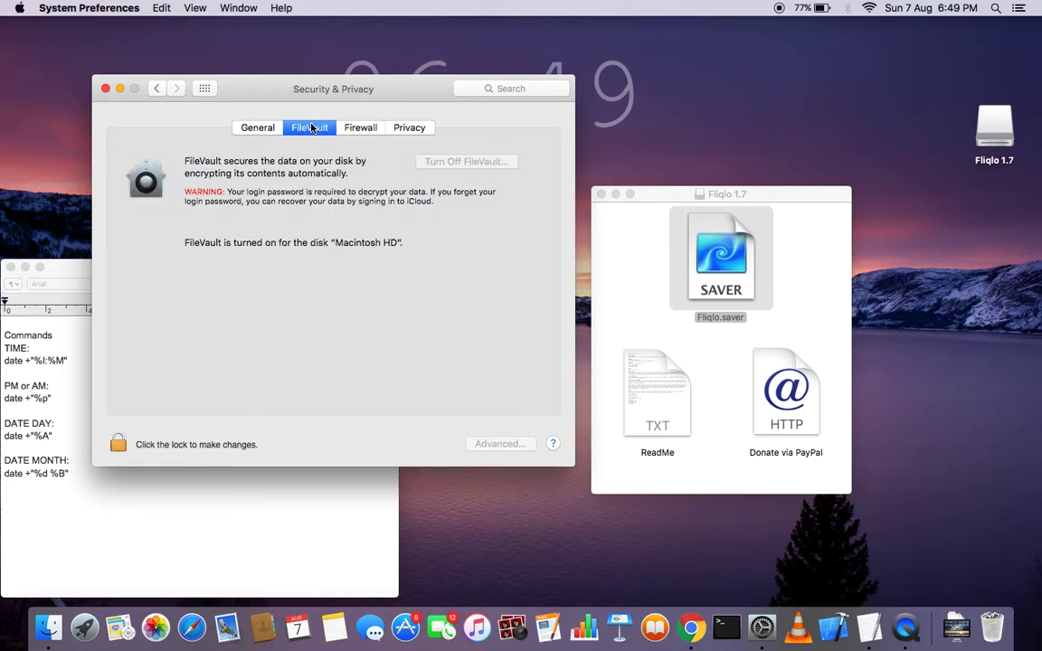
pyautogui.click(257, 129)
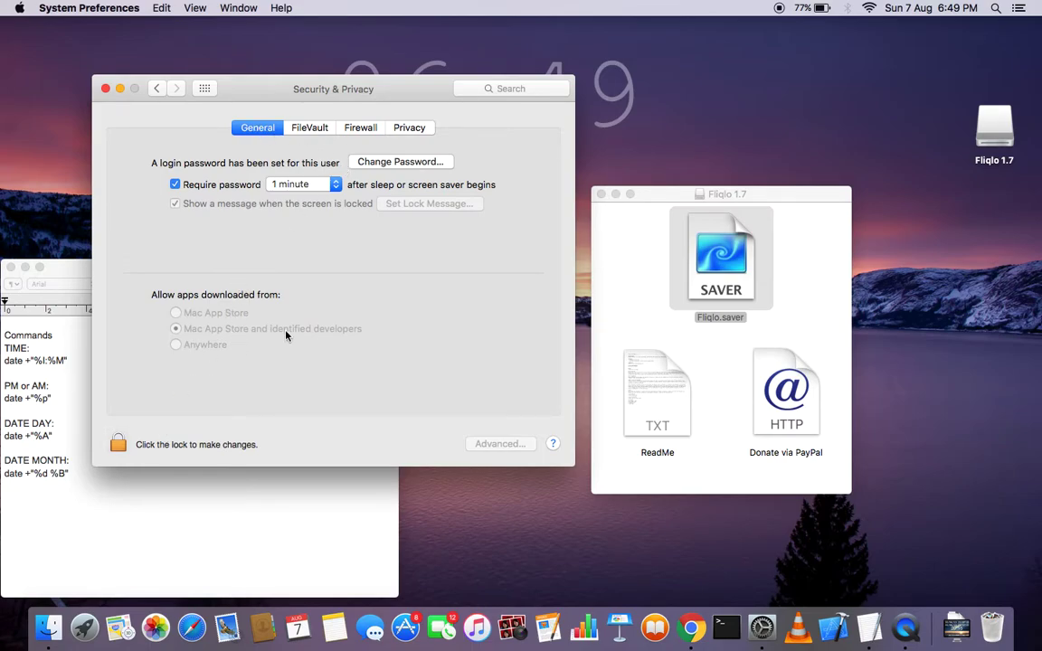
# Request unlocking of the security settings, cancel the password request, and close the preferences and Fliqlo 1.7 windows
pyautogui.click(119, 444)
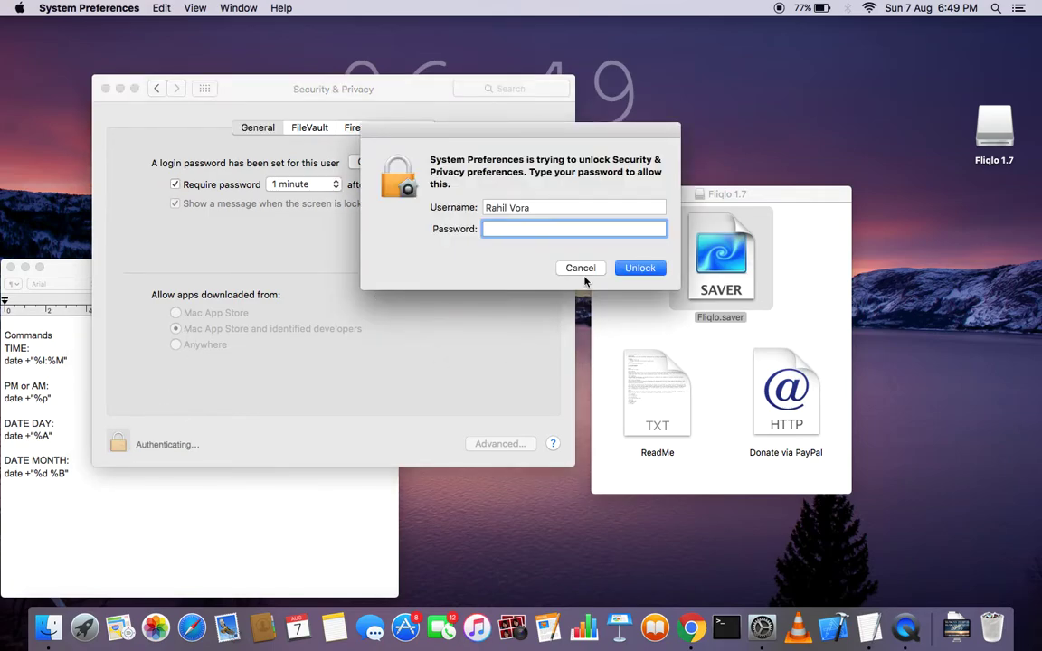
pyautogui.click(582, 266)
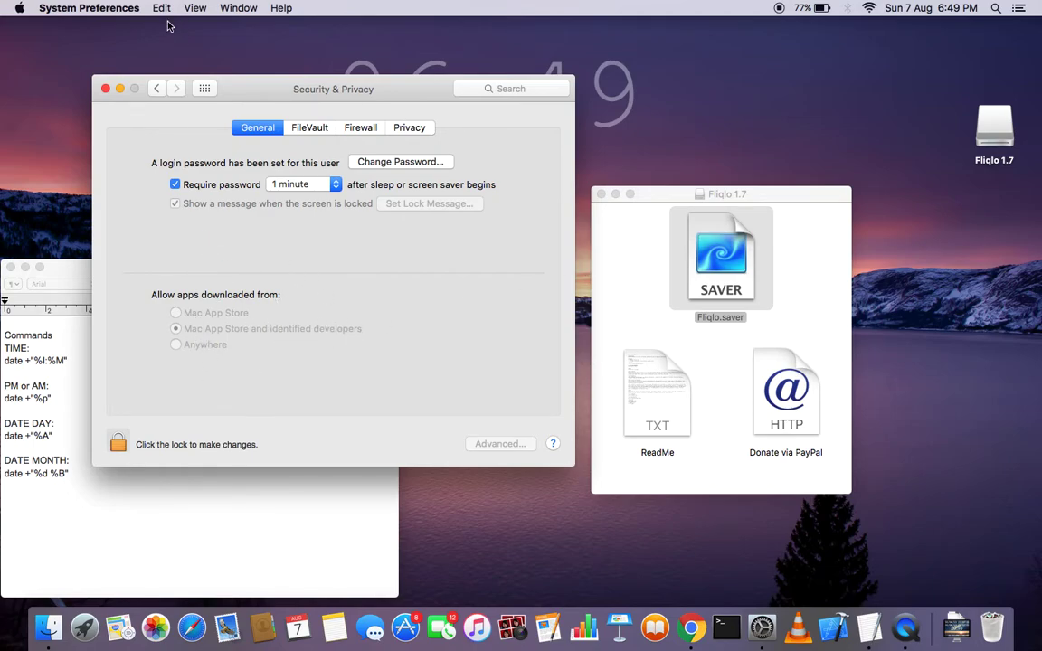
pyautogui.click(106, 89)
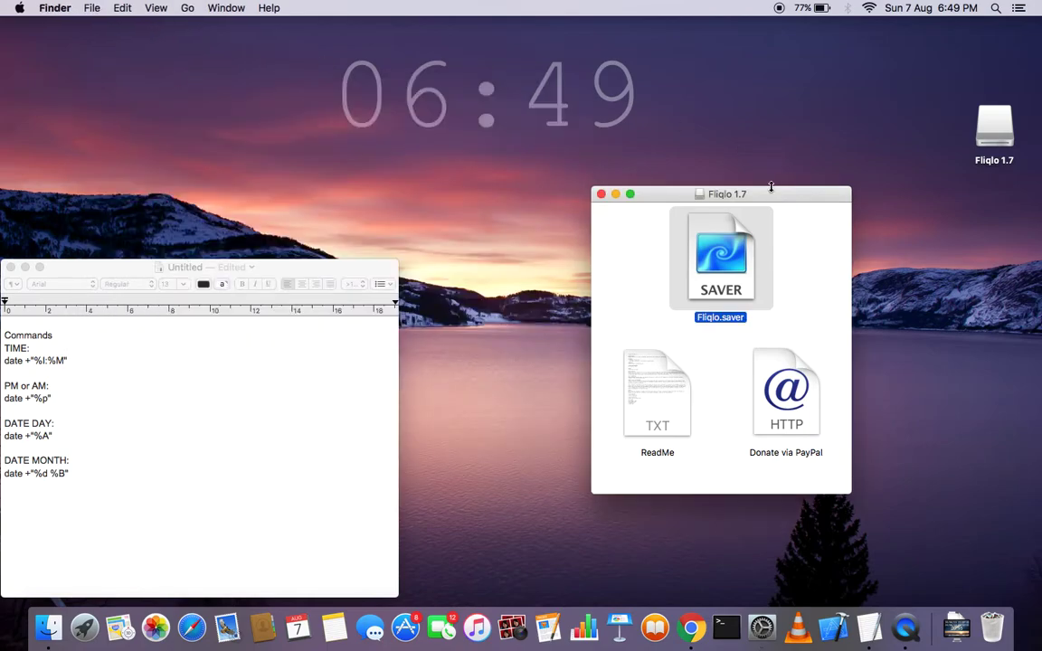
pyautogui.click(601, 195)
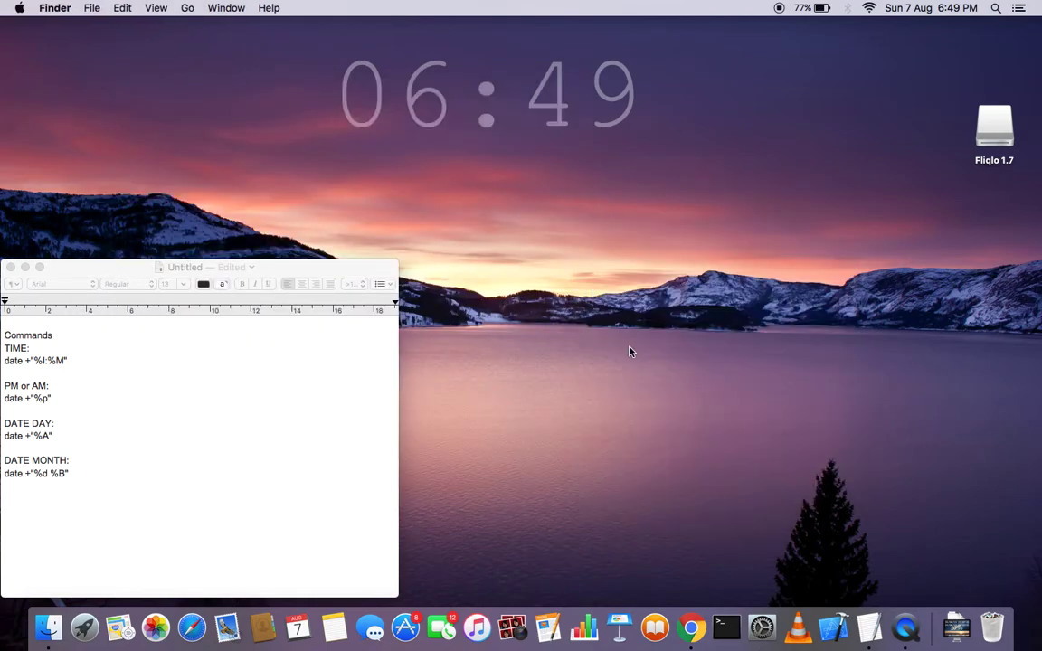
# Reopen the screen saver settings from the desktop and locate Fliqlo in the screen saver list
pyautogui.rightClick(637, 364)
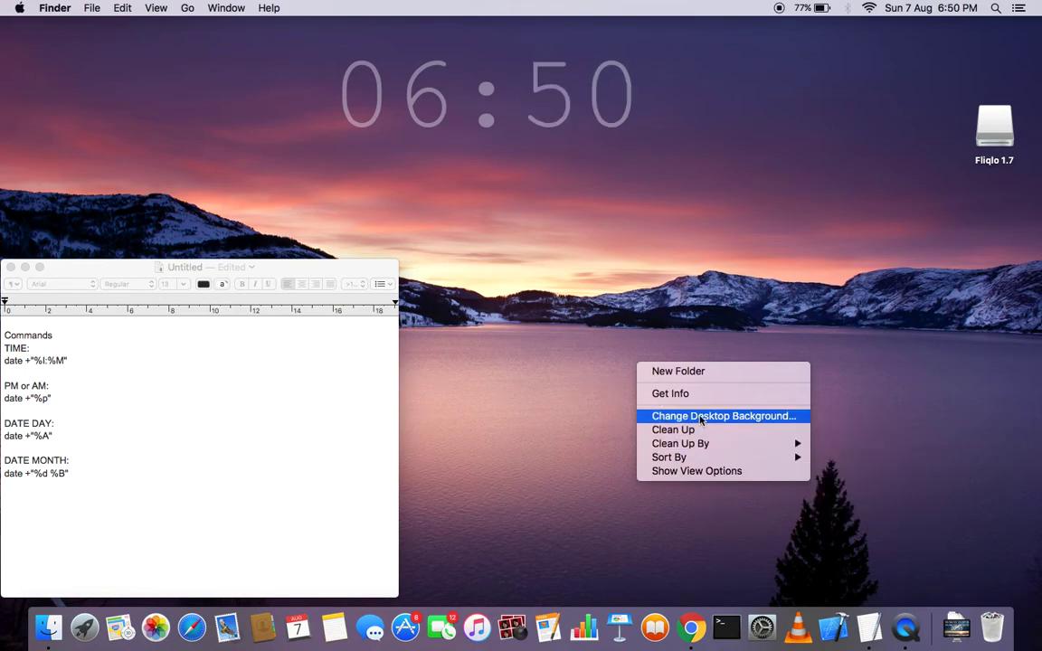
pyautogui.click(702, 416)
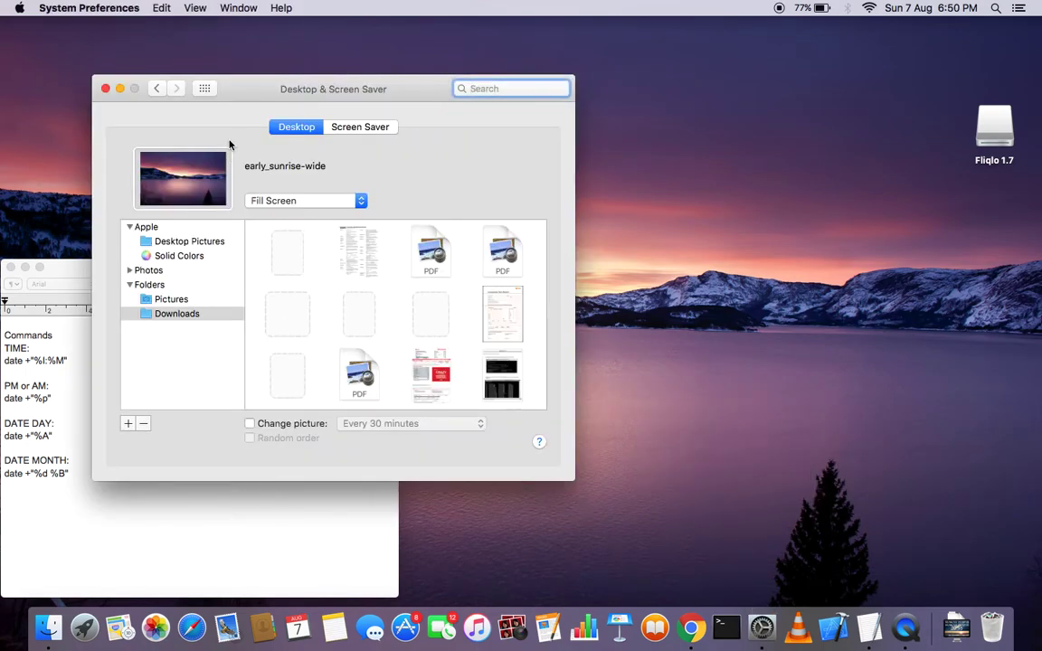
pyautogui.click(344, 130)
pyautogui.scroll(-3, 204, 412)
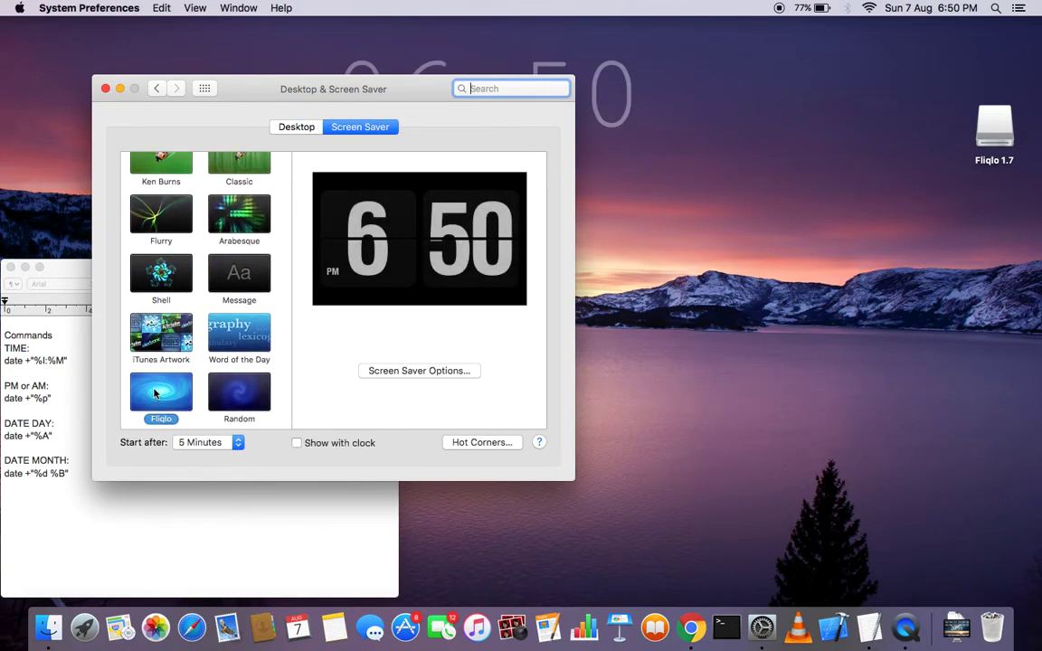
# Close the Desktop & Screen Saver preferences, switch to Chrome and search the web for "geektool for mac"
pyautogui.click(105, 88)
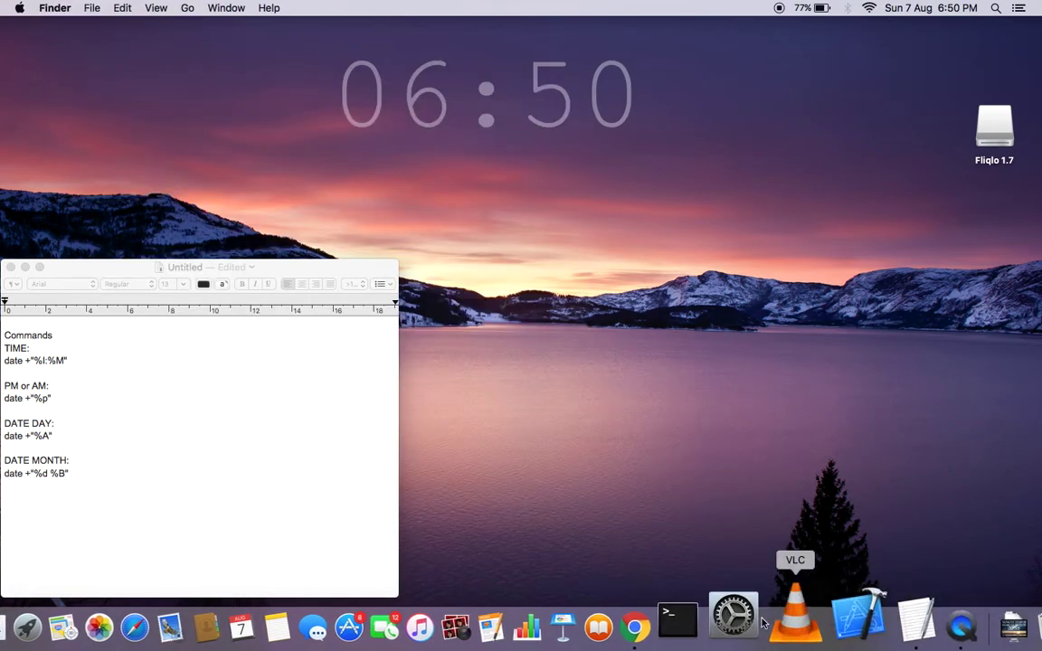
pyautogui.click(681, 615)
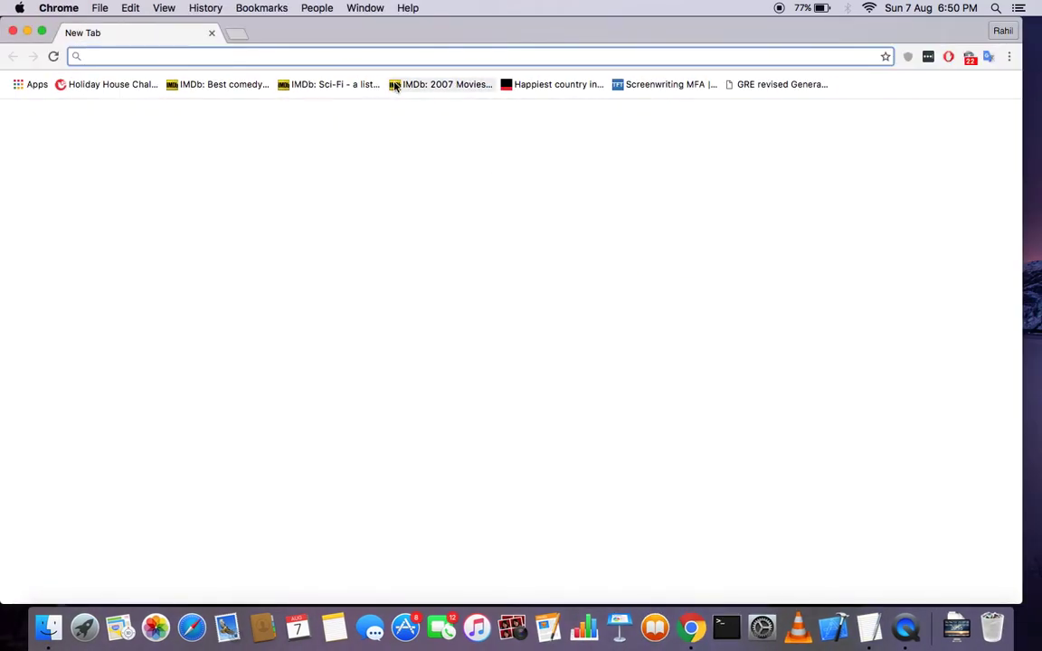
pyautogui.write('geektool for mac')
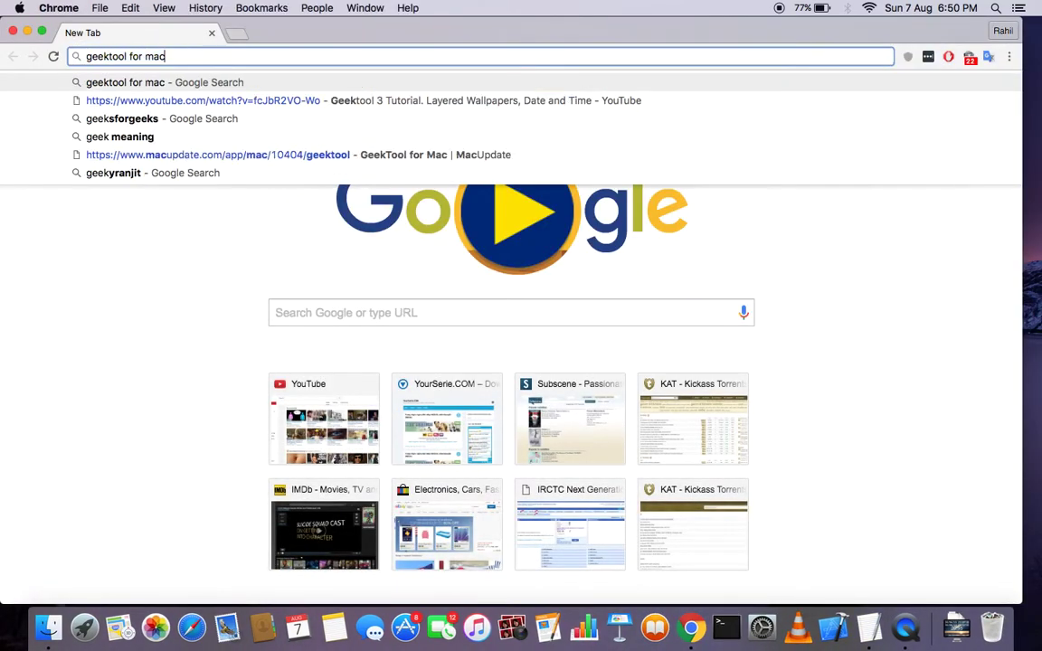
pyautogui.press('Return')
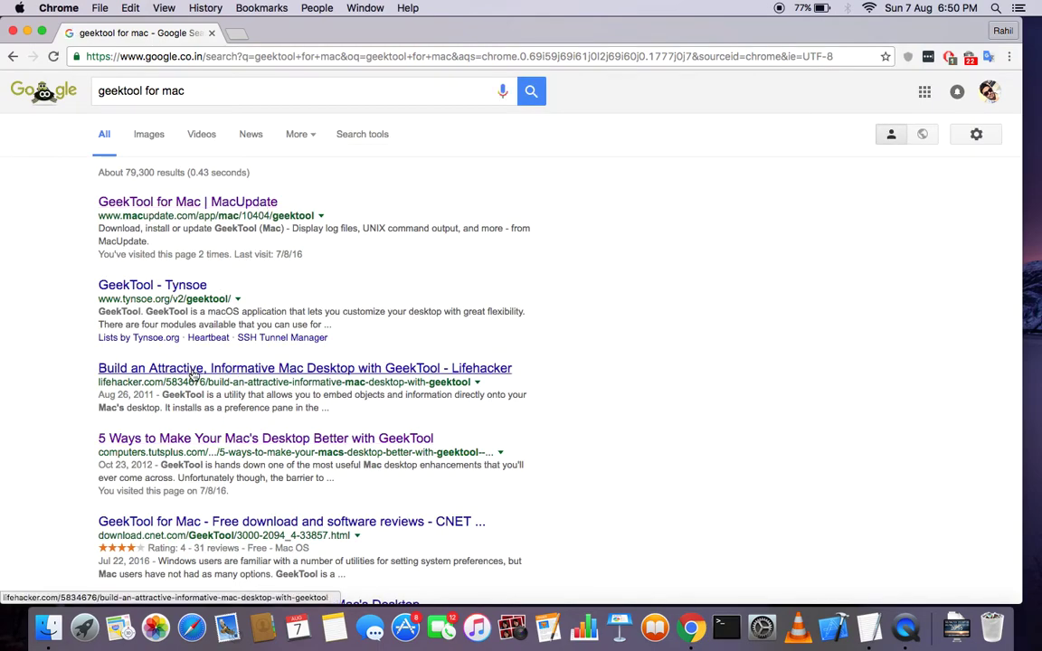
# Look through the GeekTool search results, try opening the CNET download result, and close the browser window
pyautogui.scroll(-2, 194, 372)
pyautogui.click(172, 444)
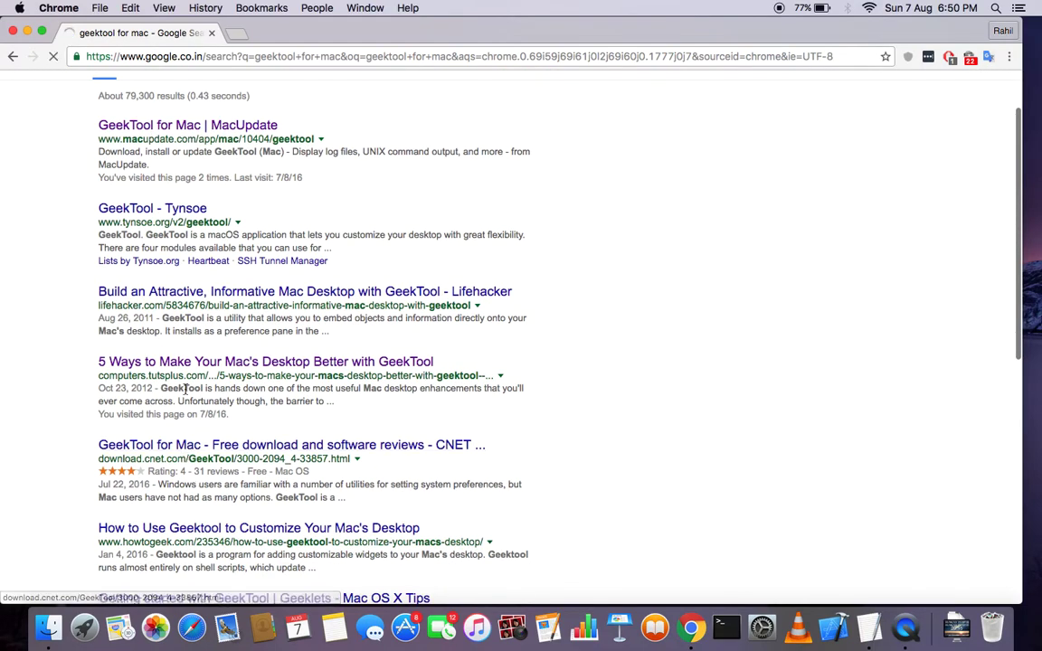
pyautogui.scroll(-5, 186, 389)
pyautogui.scroll(-4, 185, 389)
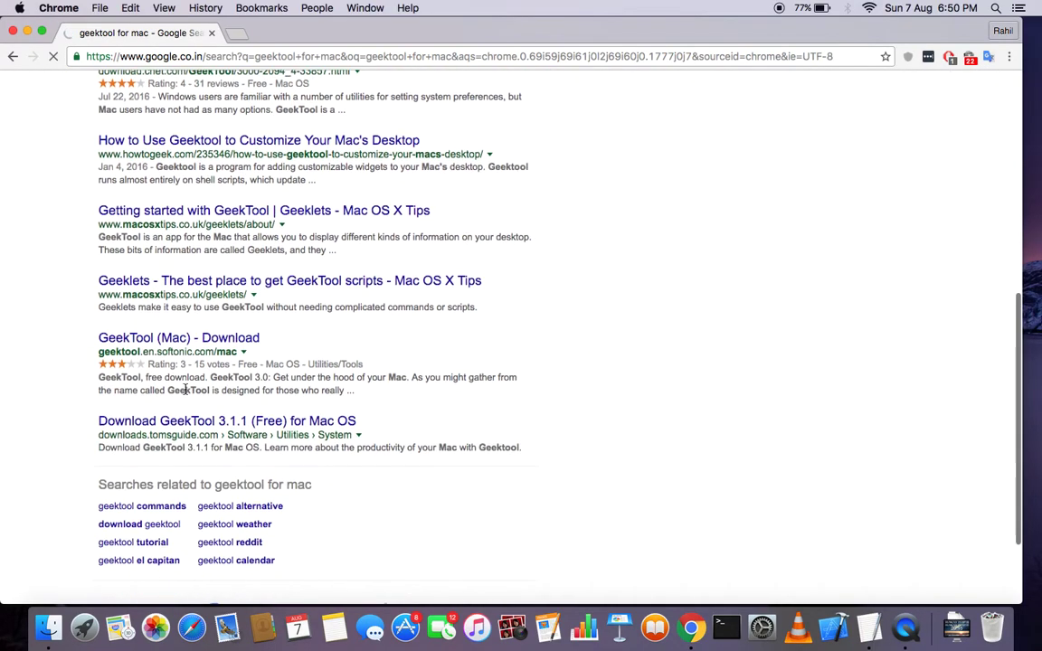
pyautogui.scroll(10, 186, 389)
pyautogui.click(13, 31)
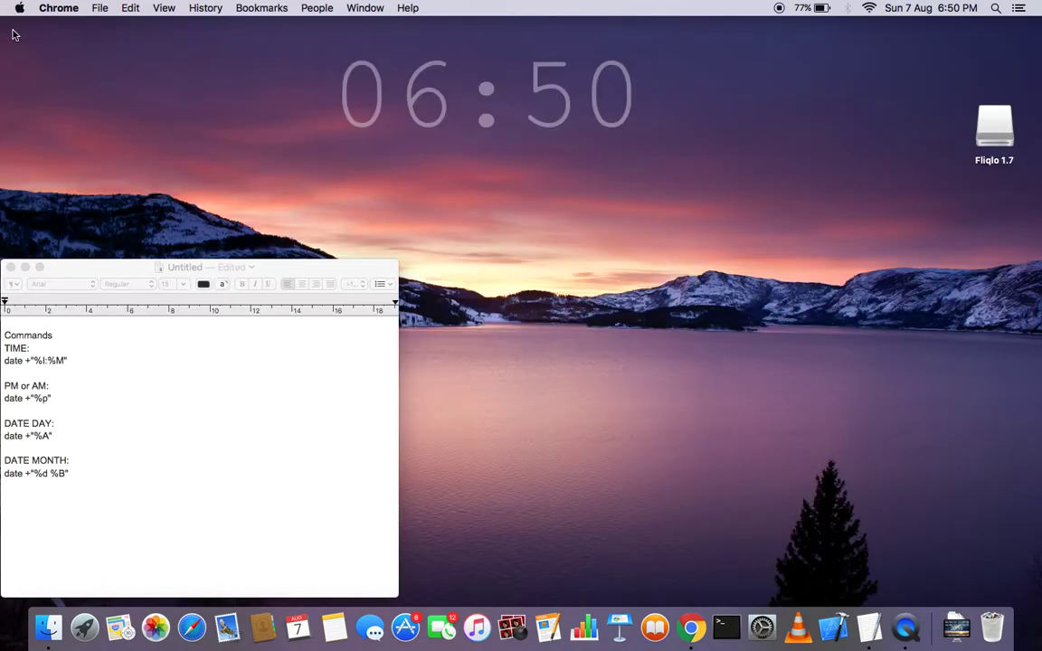
# Launch GeekTool from the downloads and move its window beneath the desktop clock
pyautogui.click(957, 627)
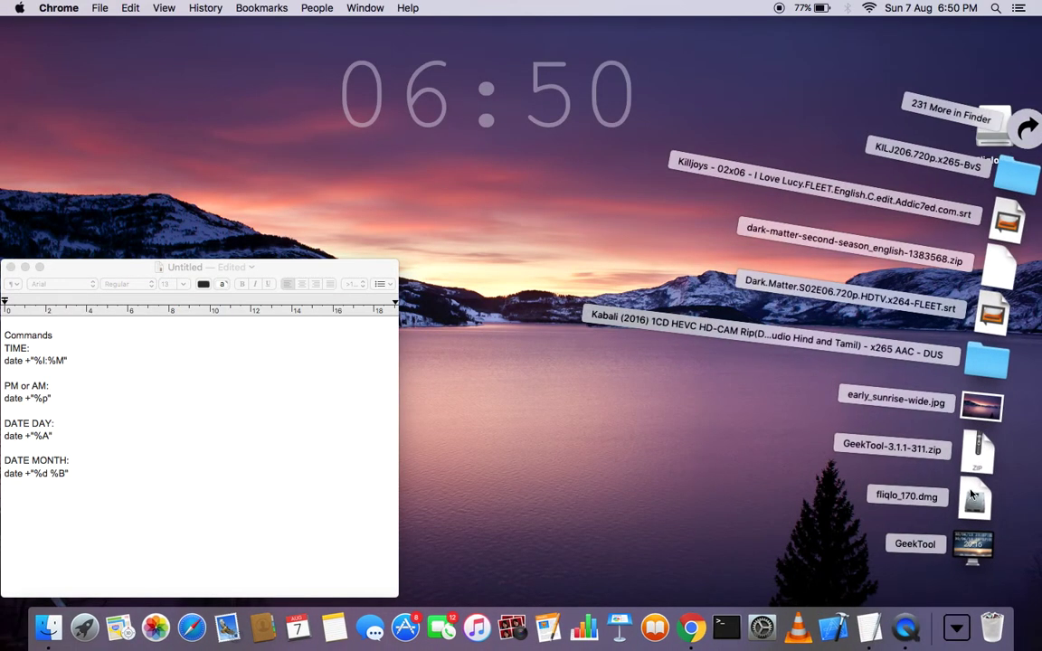
pyautogui.click(973, 545)
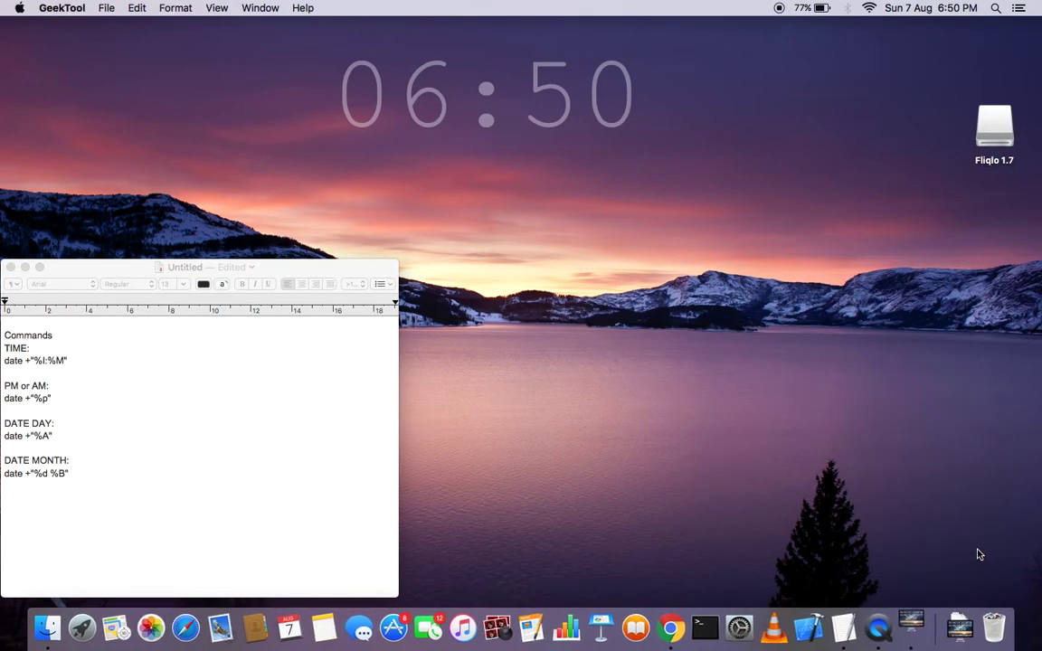
pyautogui.moveTo(467, 147); pyautogui.dragTo(593, 167)
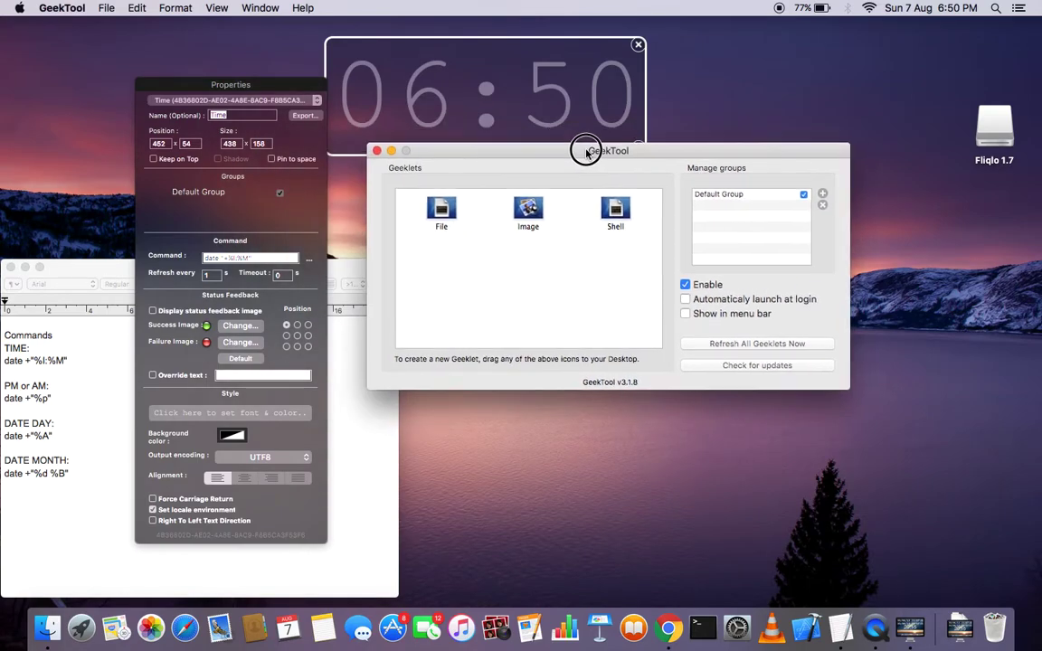
# Toggle the Default Group off and on, and delete the existing Time geeklet from the desktop
pyautogui.click(807, 195)
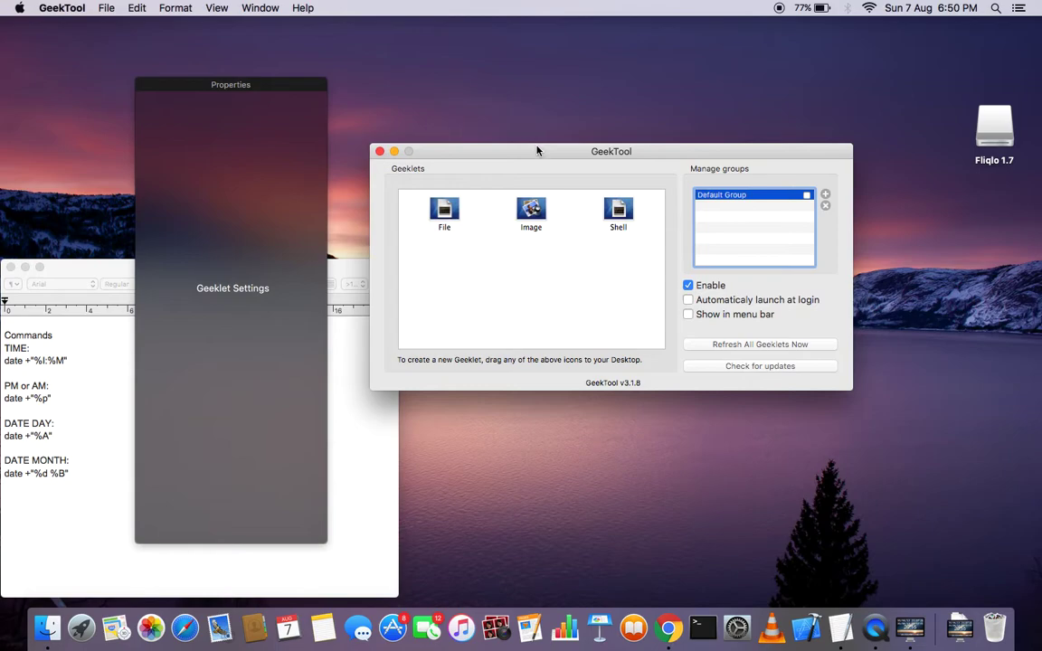
pyautogui.moveTo(537, 151); pyautogui.dragTo(612, 164)
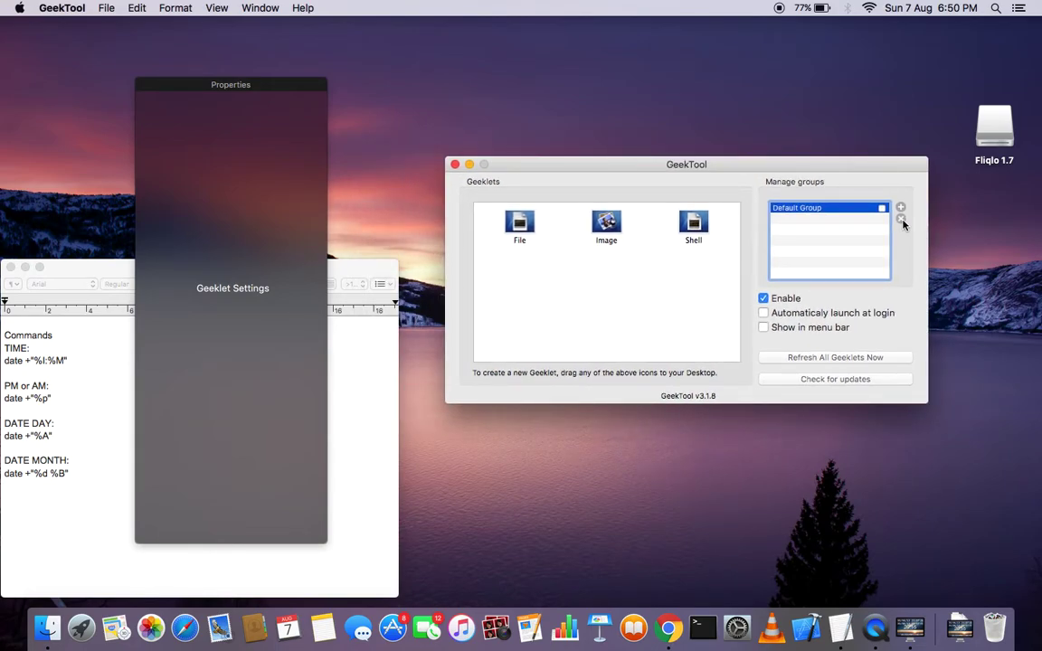
pyautogui.press('space')
pyautogui.click(624, 68)
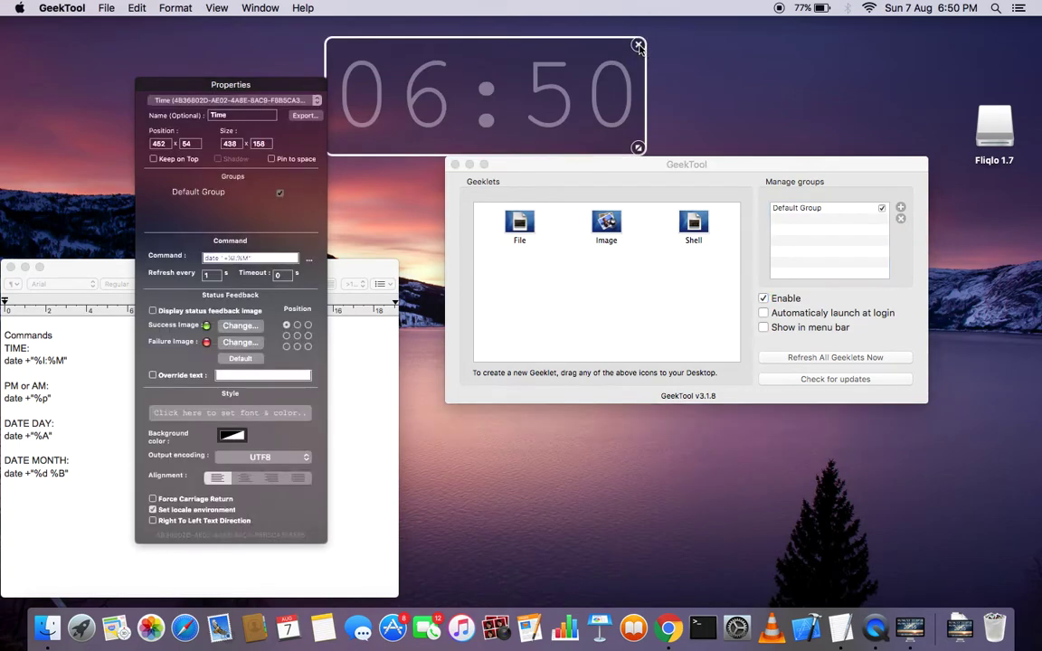
pyautogui.click(638, 44)
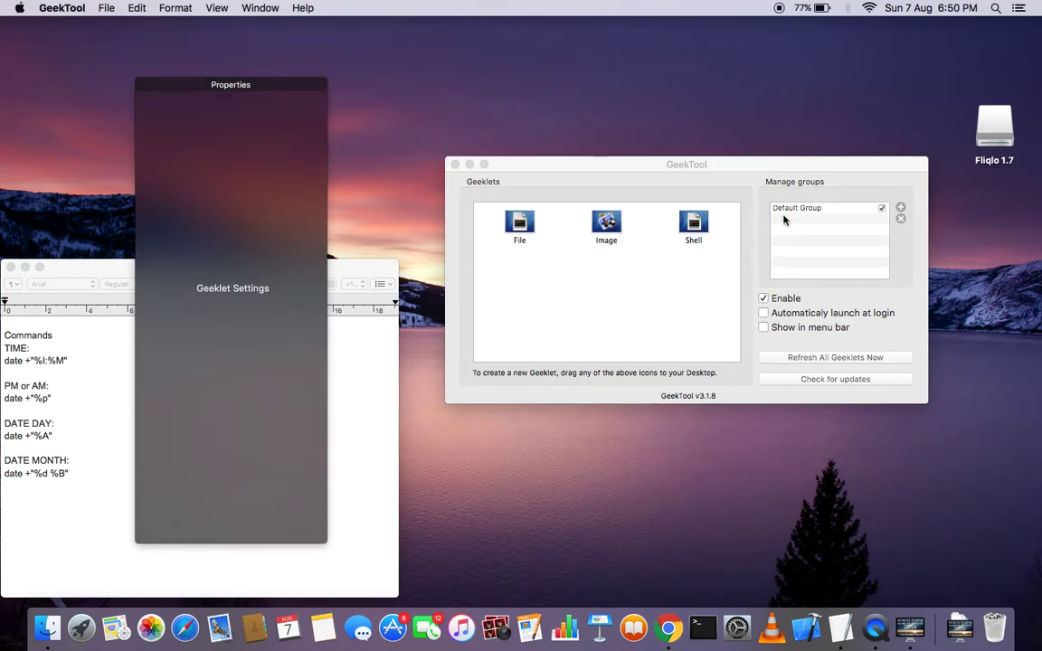
# Disable GeekTool, turn off the Default Group, and remove that group from the managed groups
pyautogui.click(782, 271)
pyautogui.click(763, 298)
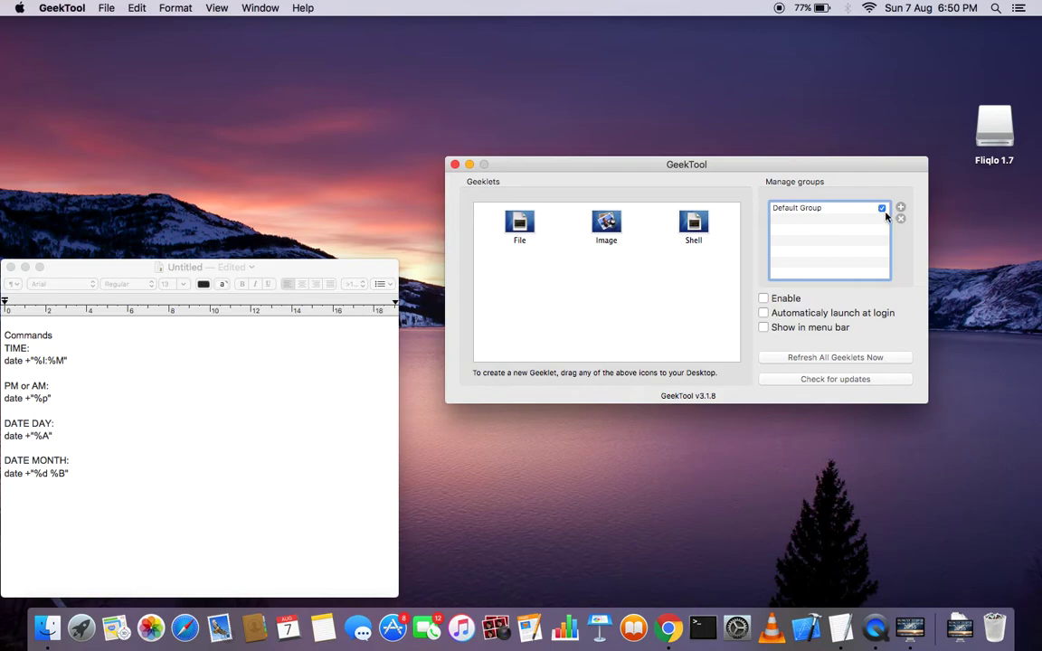
pyautogui.click(882, 209)
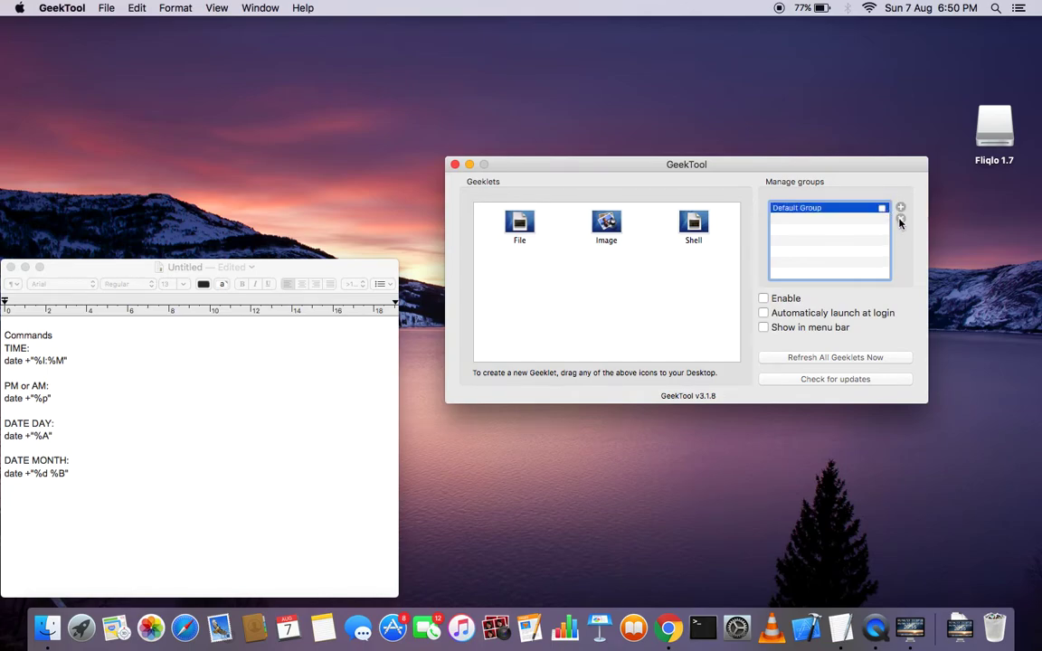
pyautogui.click(900, 219)
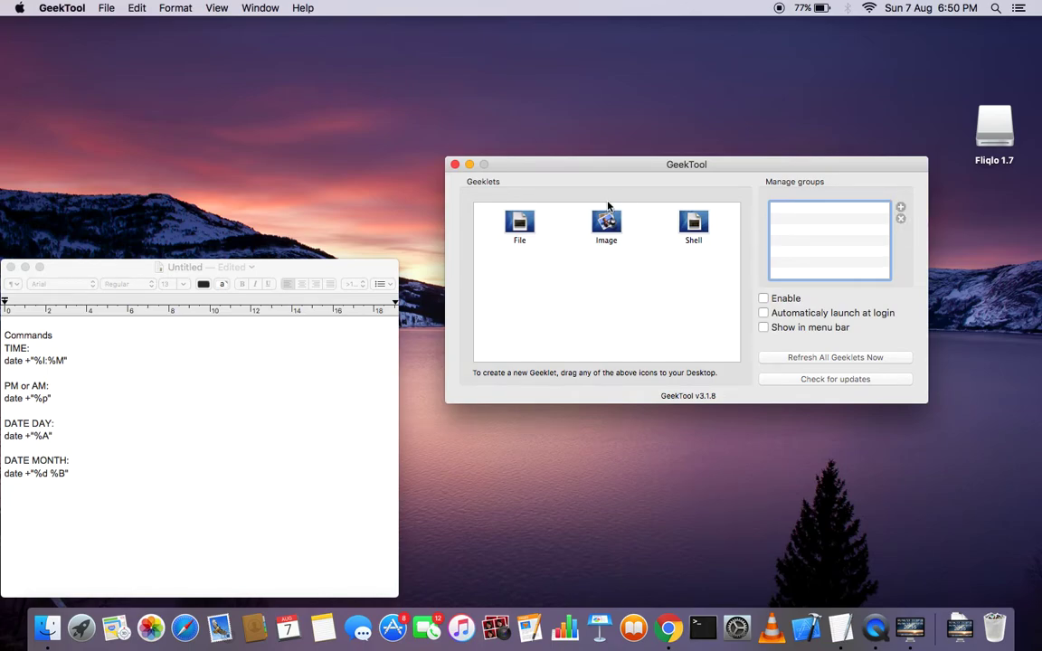
# Eject the Fliqlo 1.7 disk image from the desktop
pyautogui.click(995, 149)
pyautogui.rightClick(996, 163)
pyautogui.click(967, 152)
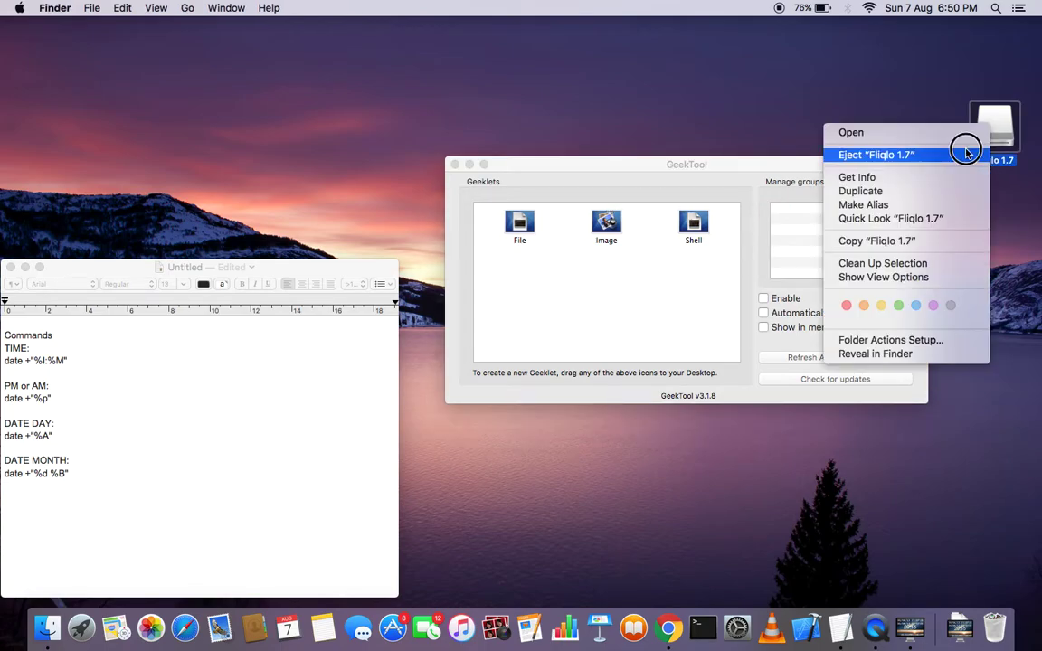
# Move the GeekTool window up slightly and add an enabled group named Time and Date
pyautogui.moveTo(819, 167); pyautogui.dragTo(819, 134)
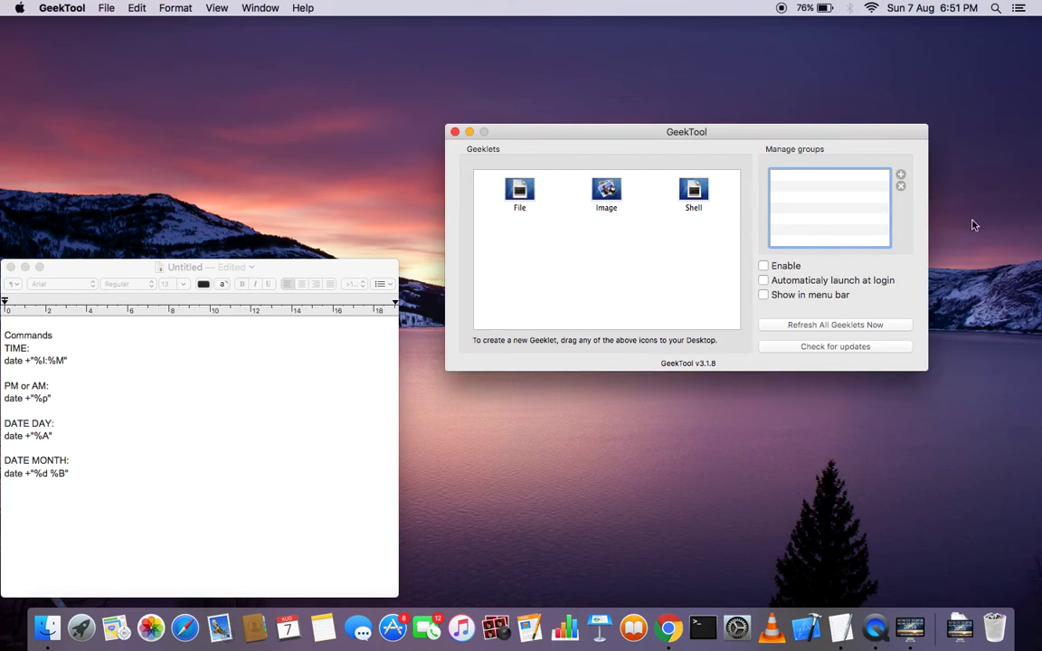
pyautogui.click(902, 175)
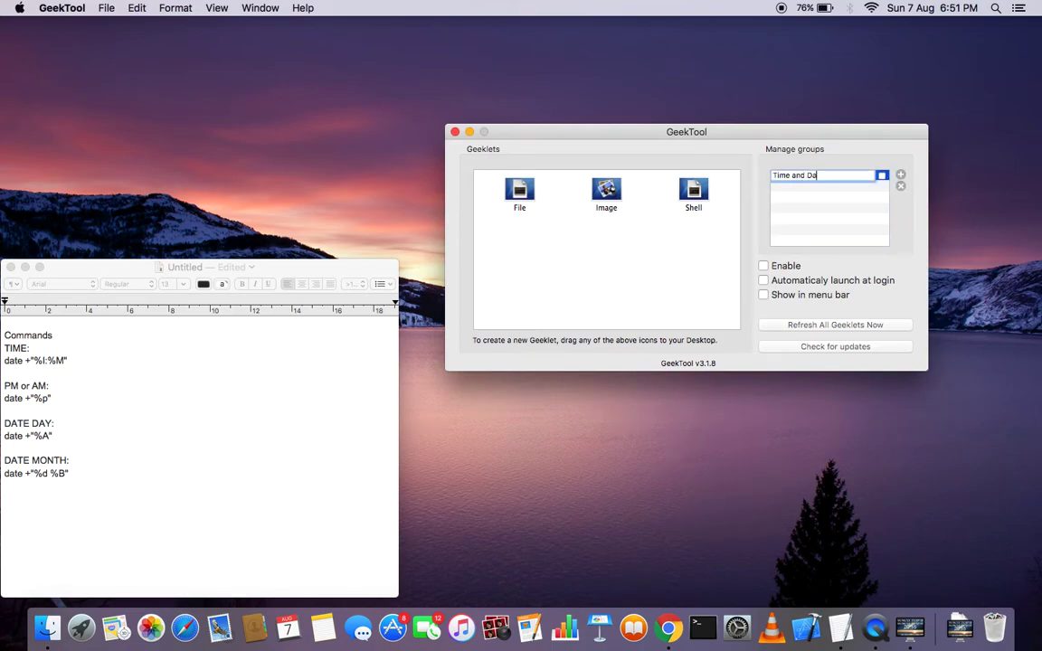
pyautogui.press('Return')
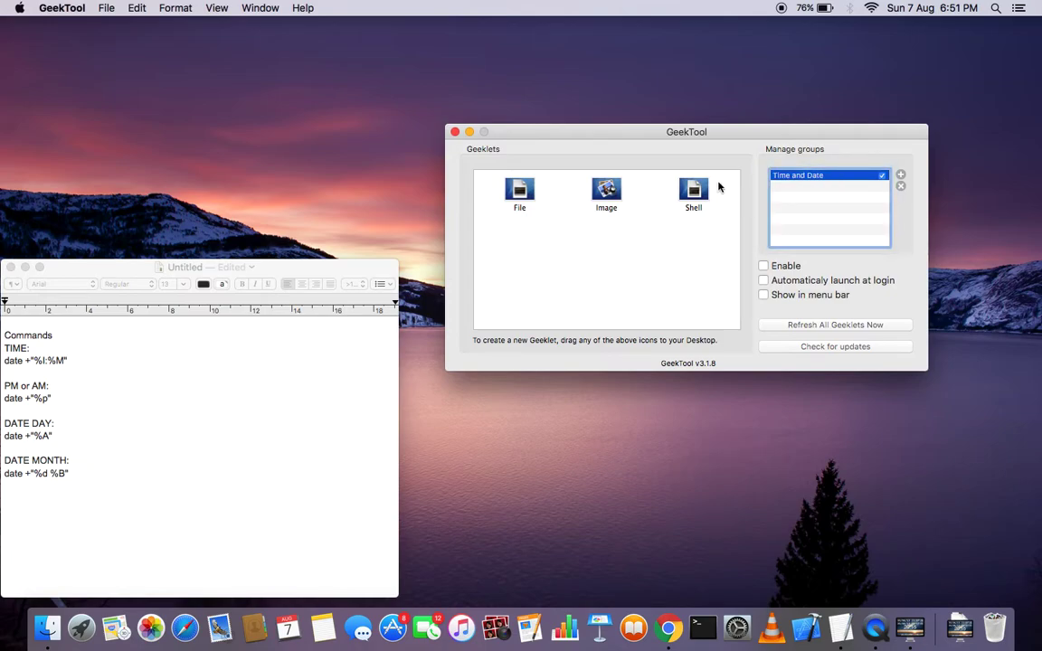
# Place a Shell geeklet on the upper desktop at about 459 x 41 with GeekTool enabled, and move the GeekTool window aside
pyautogui.moveTo(724, 134); pyautogui.dragTo(751, 132)
pyautogui.moveTo(724, 204); pyautogui.dragTo(439, 77)
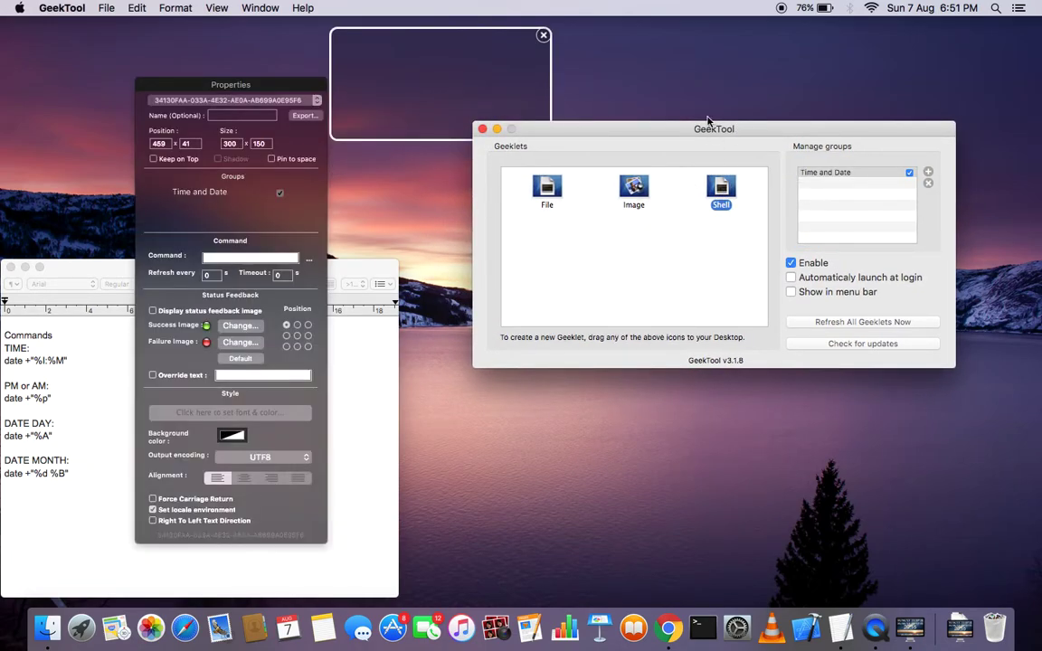
pyautogui.moveTo(703, 129); pyautogui.dragTo(800, 174)
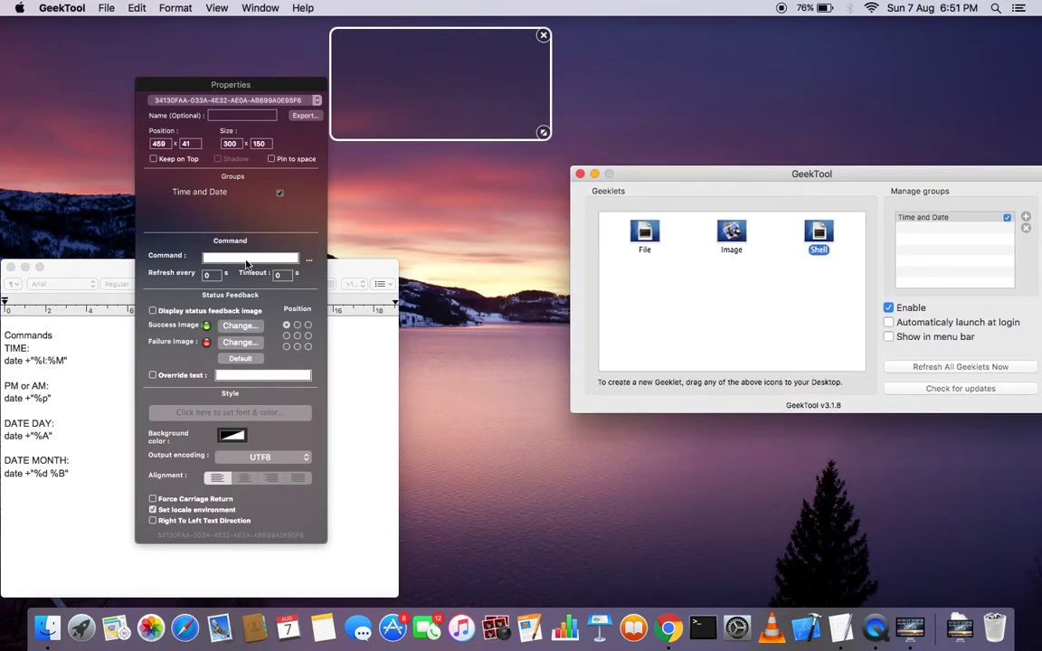
pyautogui.doubleClick(98, 267)
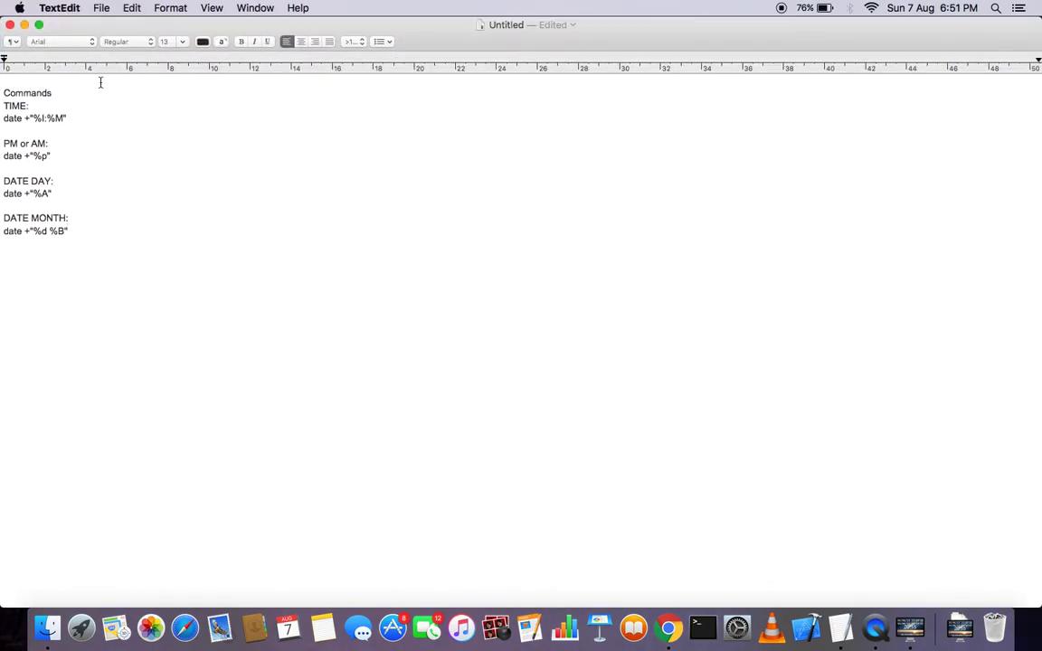
pyautogui.click(37, 25)
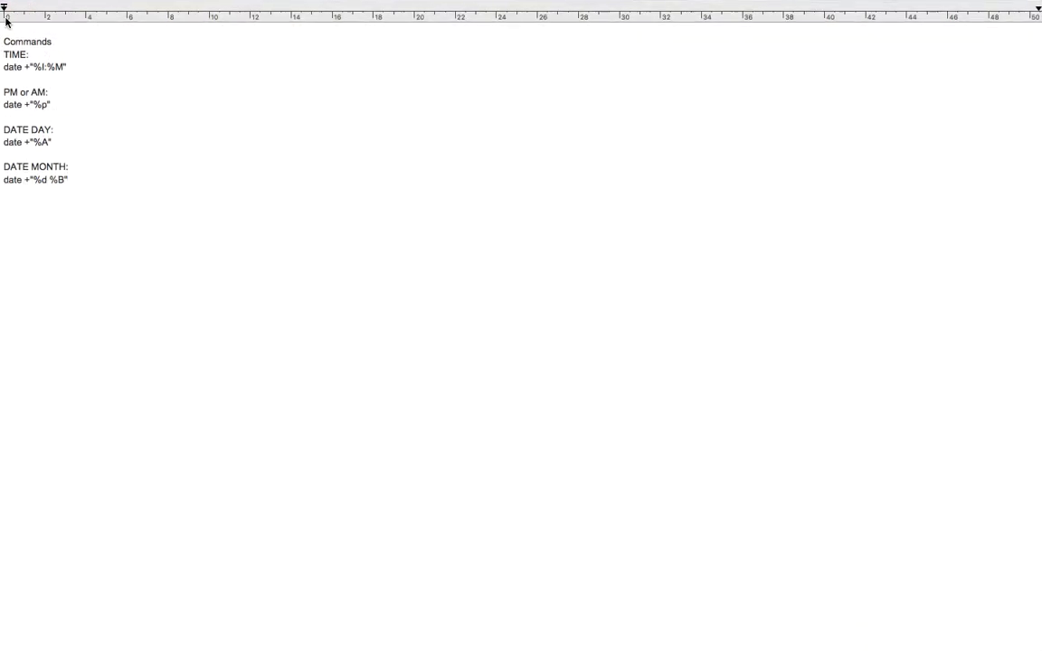
pyautogui.click(41, 23)
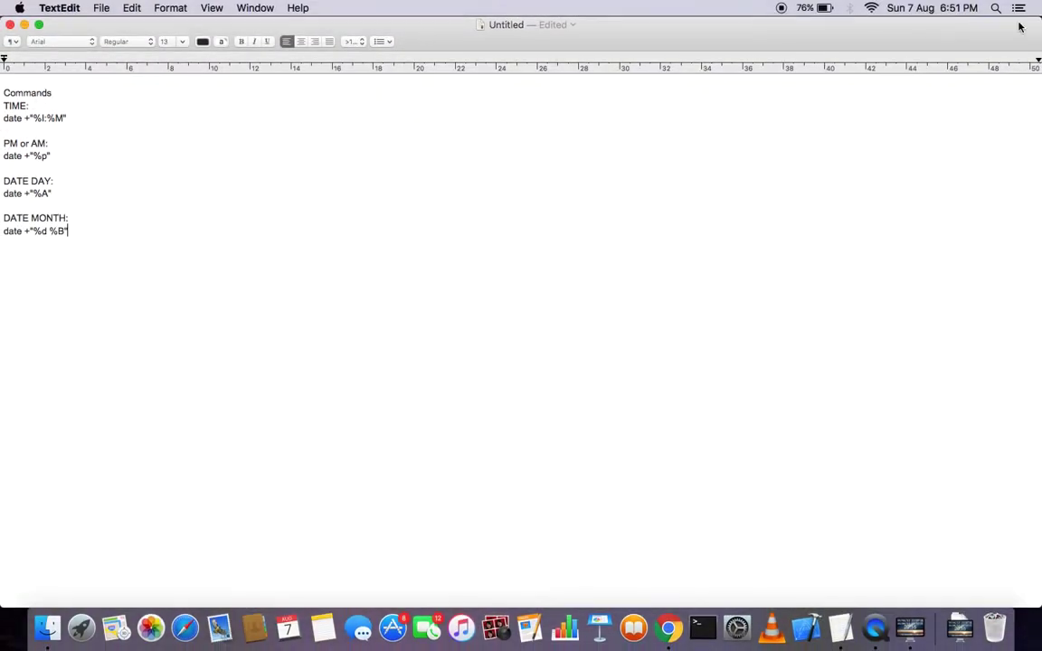
pyautogui.moveTo(1039, 25); pyautogui.dragTo(405, 243)
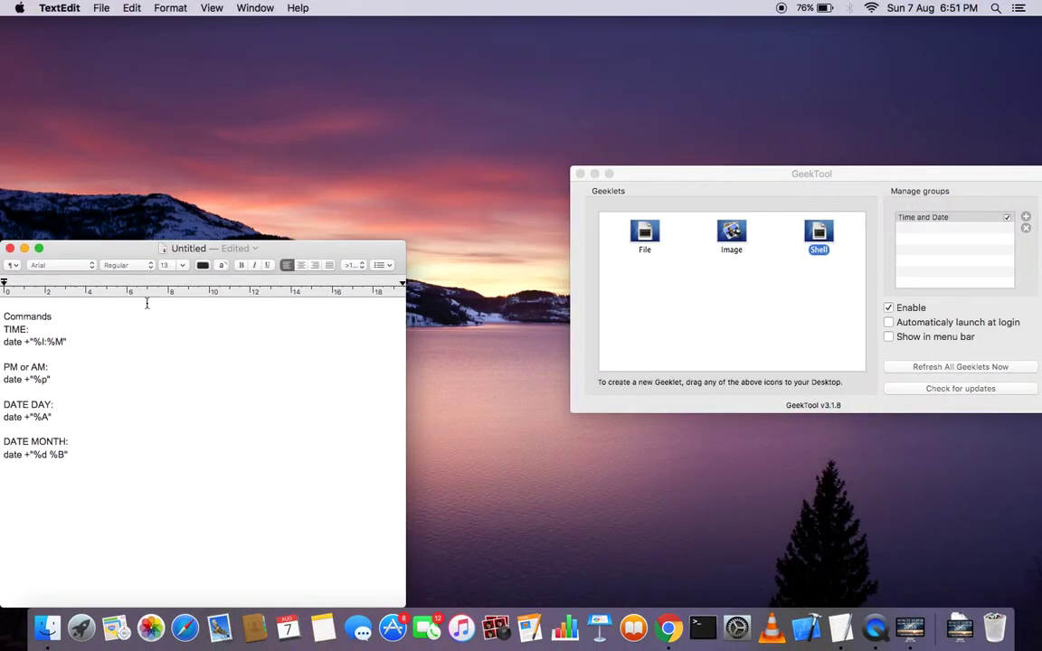
# Copy the TIME command date +"%I:%M" from the TextEdit notes
pyautogui.moveTo(69, 342); pyautogui.dragTo(2, 342)
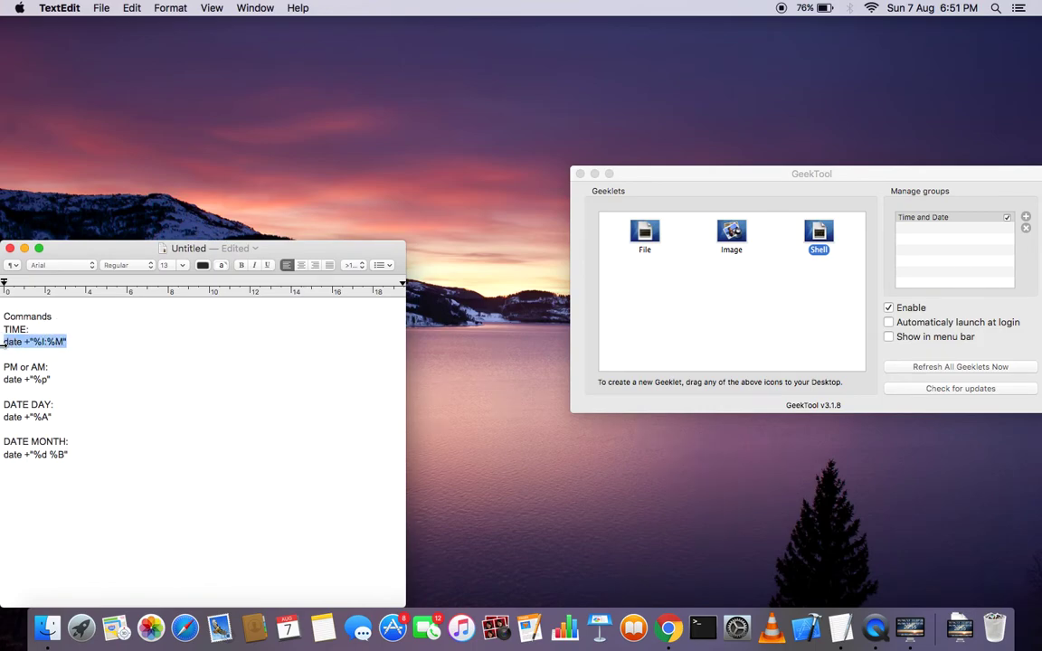
pyautogui.click(629, 188)
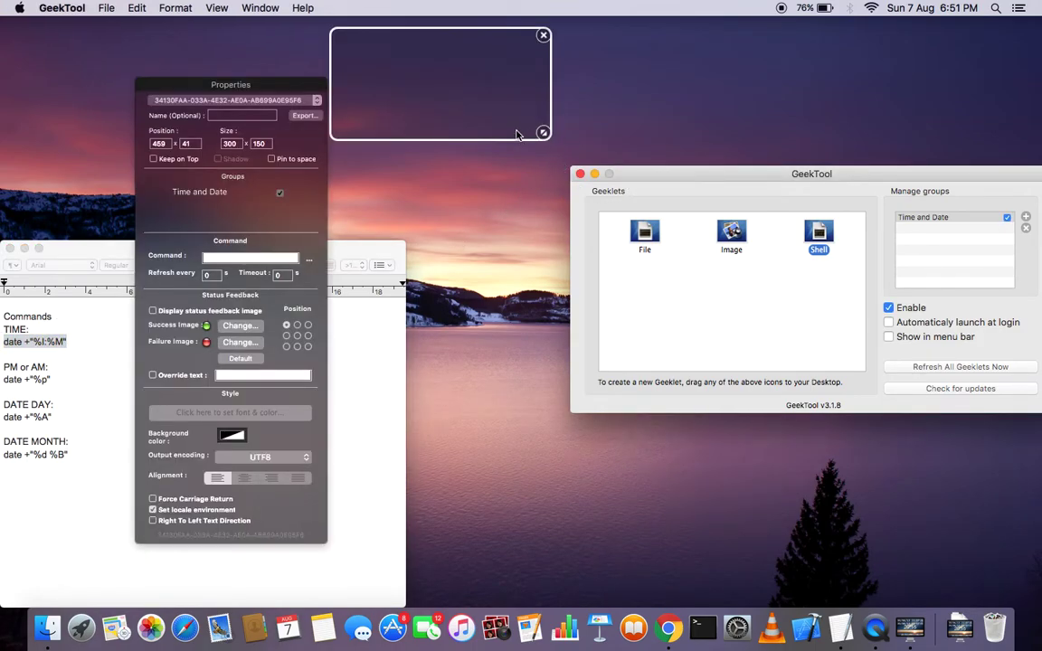
pyautogui.click(221, 258)
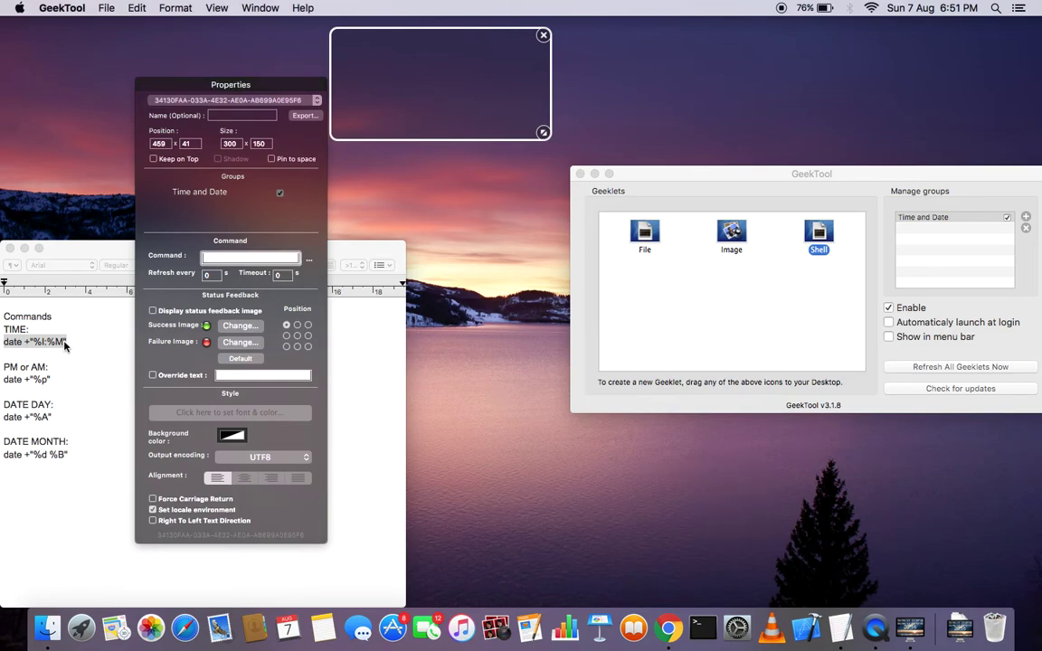
pyautogui.click(61, 312)
pyautogui.press('super+c')
# Set the Shell geeklet's command to date +"%I:%M" and its refresh interval to 1 second
pyautogui.click(418, 93)
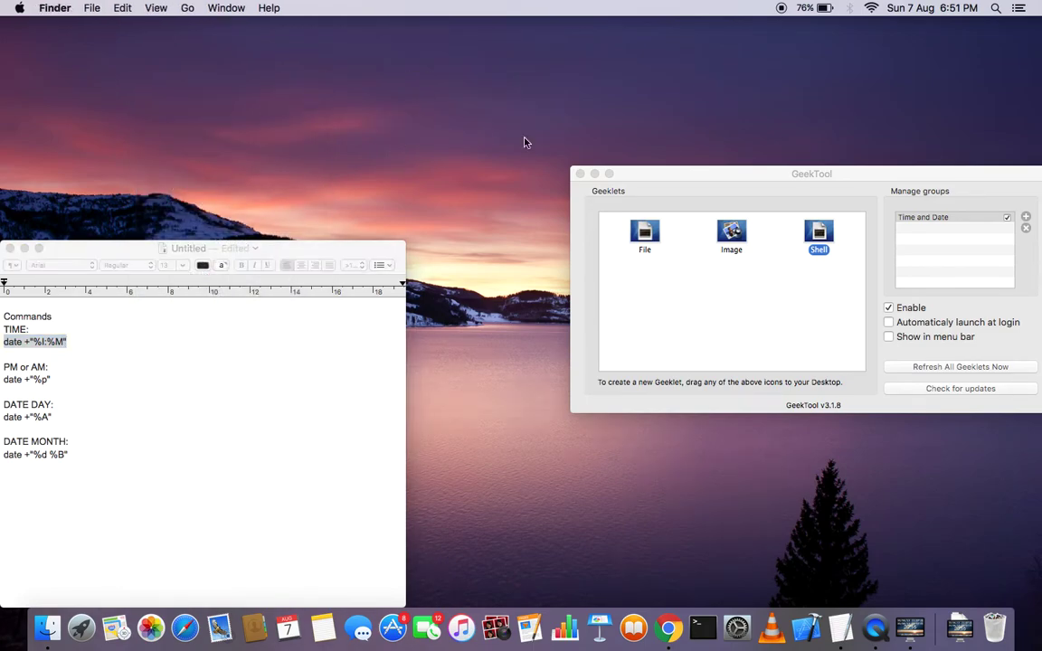
pyautogui.click(644, 203)
pyautogui.click(252, 258)
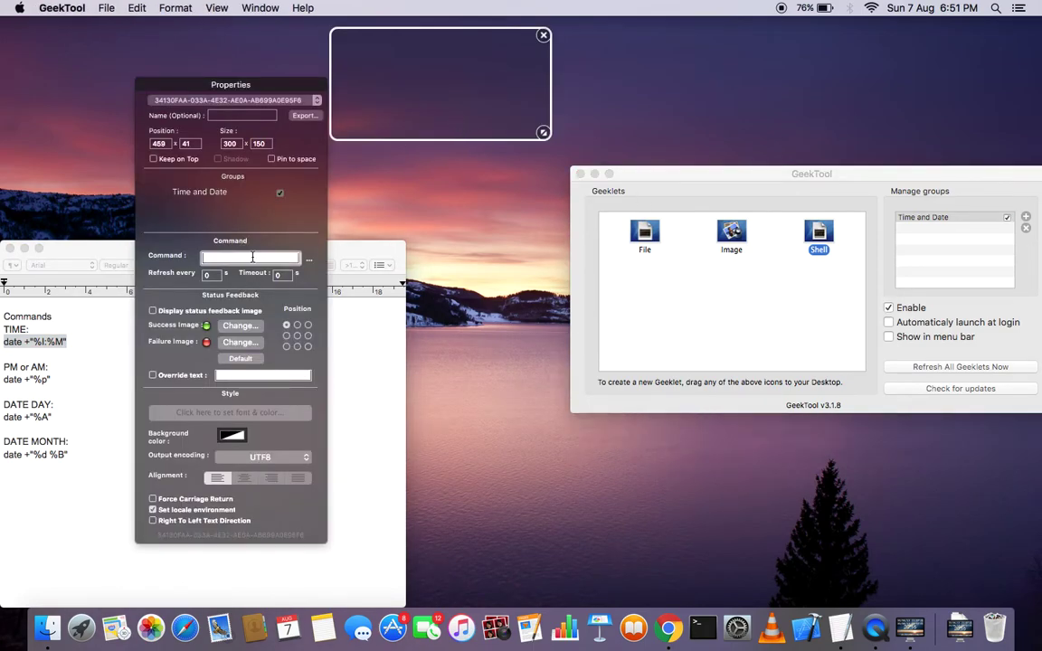
pyautogui.press('Tab')
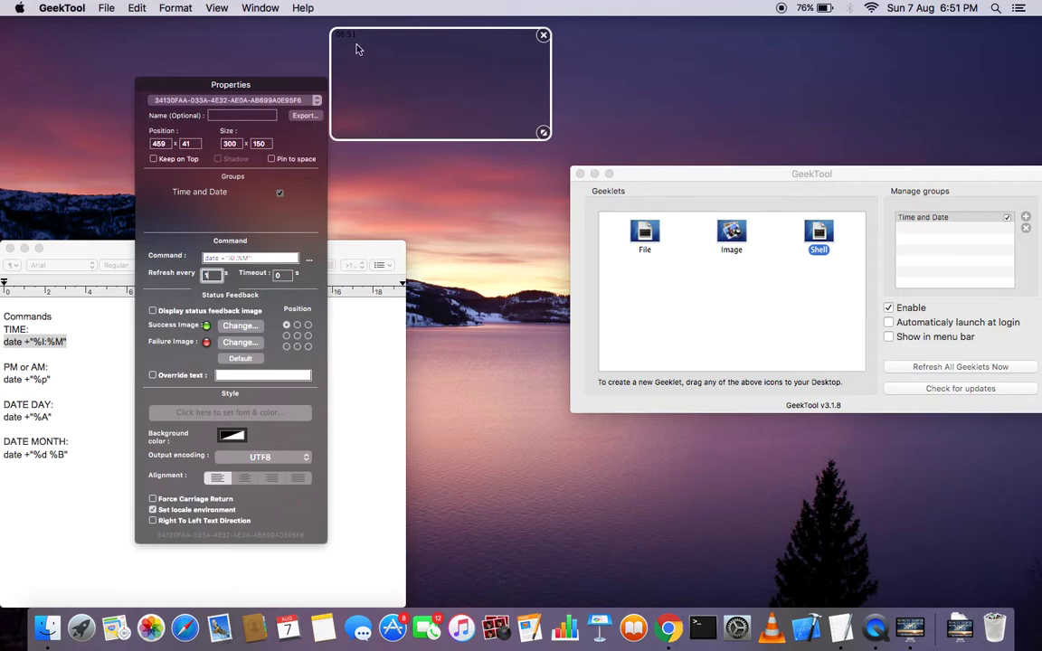
pyautogui.write('1')
# Set the time geeklet's font size to 144 and enlarge its frame to about 427 x 167
pyautogui.click(209, 414)
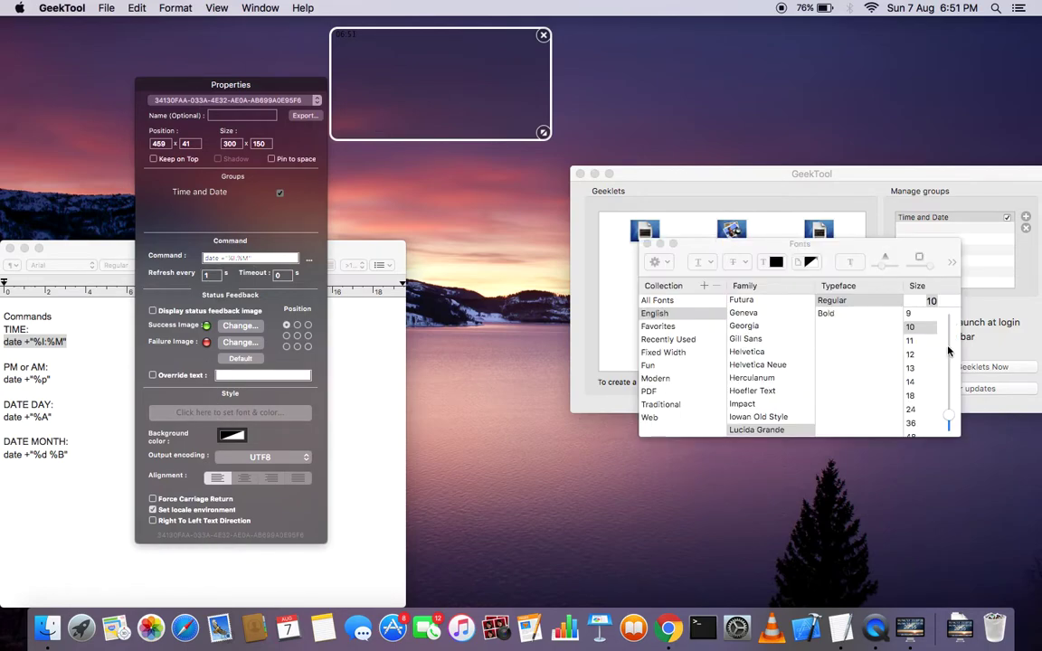
pyautogui.scroll(-3, 914, 389)
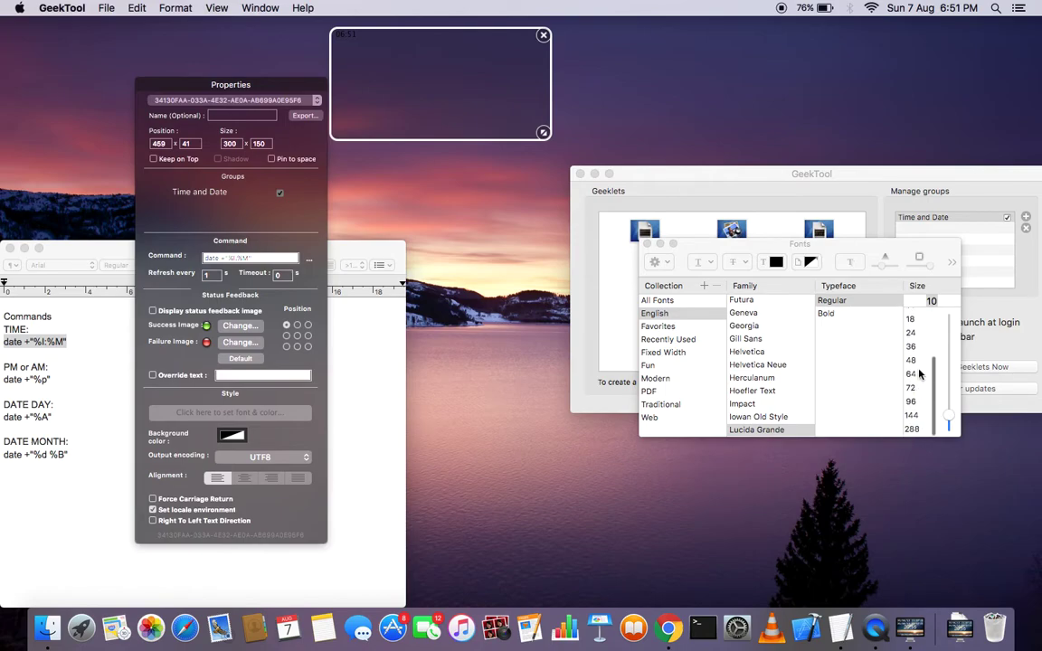
pyautogui.click(913, 417)
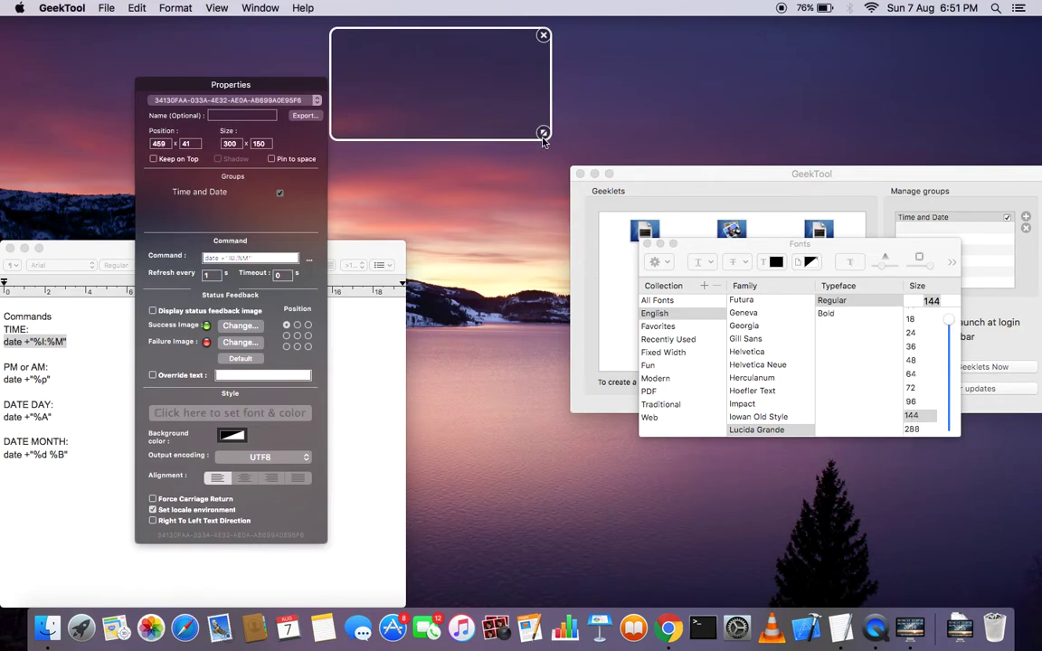
pyautogui.moveTo(543, 132); pyautogui.dragTo(635, 144)
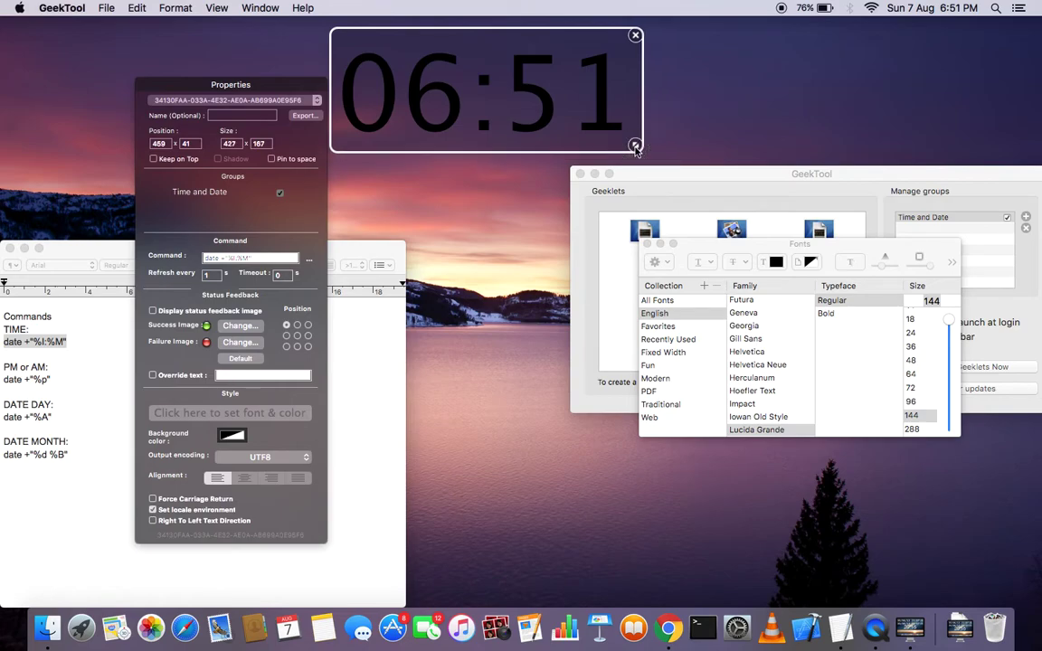
# Change the time geeklet's font family to Courier New and reduce the frame height to about 158
pyautogui.scroll(10, 768, 366)
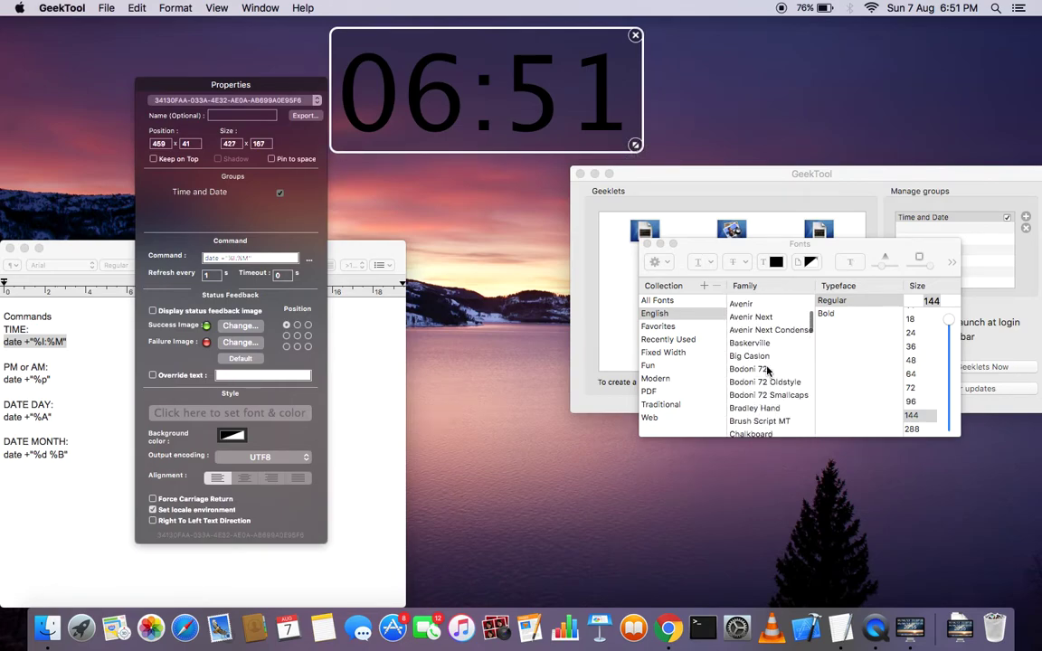
pyautogui.scroll(1, 768, 370)
pyautogui.scroll(-5, 767, 369)
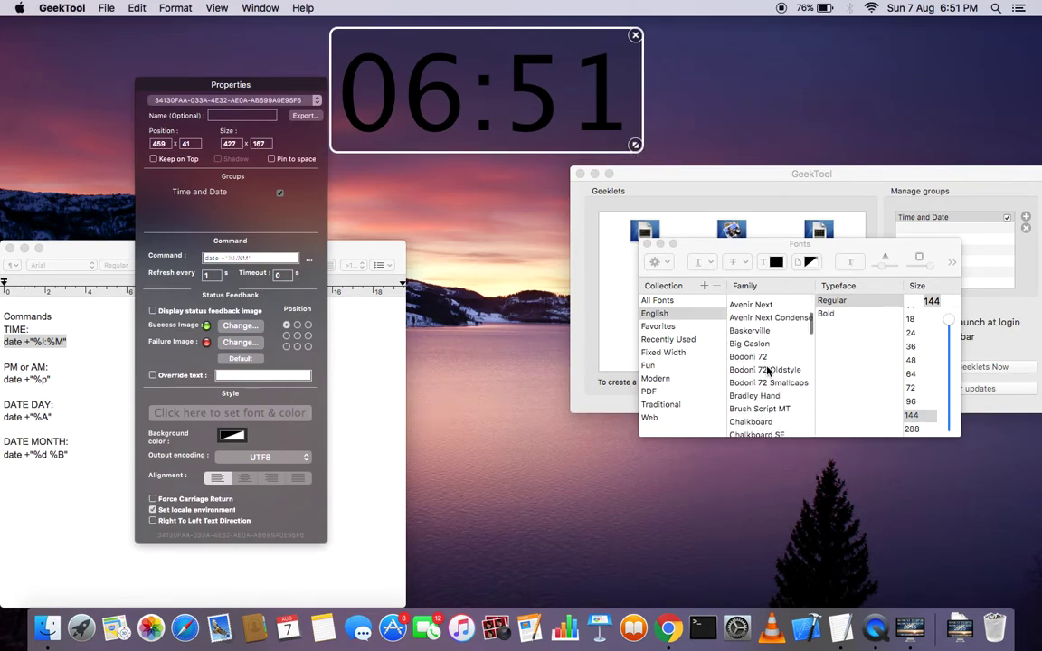
pyautogui.scroll(-3, 767, 370)
pyautogui.click(767, 401)
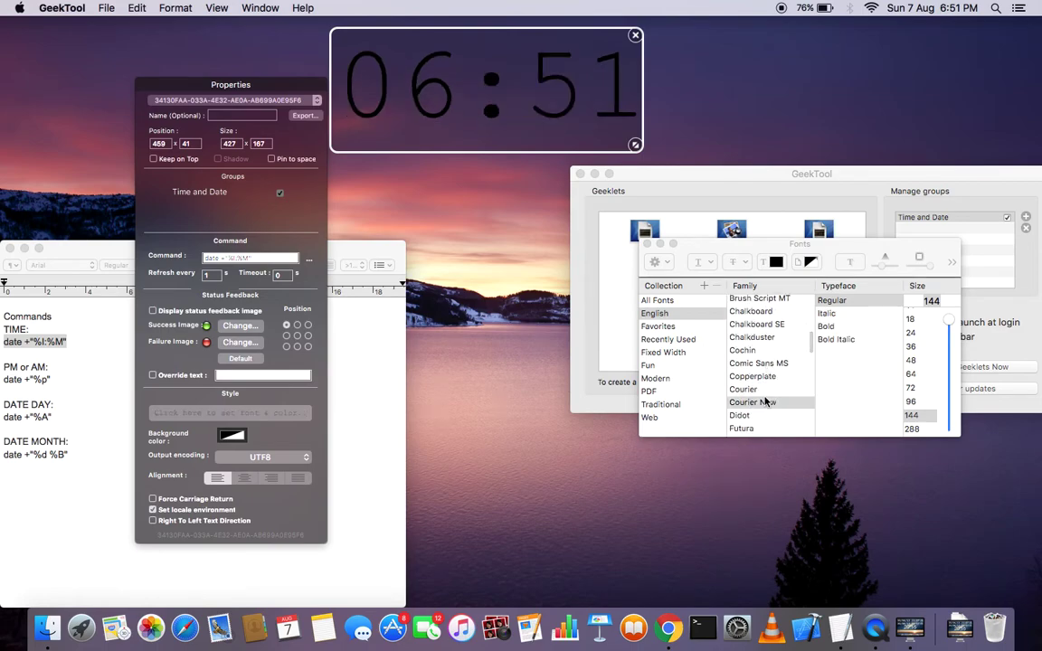
pyautogui.moveTo(635, 145)
pyautogui.mouseDown()
pyautogui.moveTo(635, 128)
pyautogui.moveTo(635, 138)
pyautogui.mouseUp()
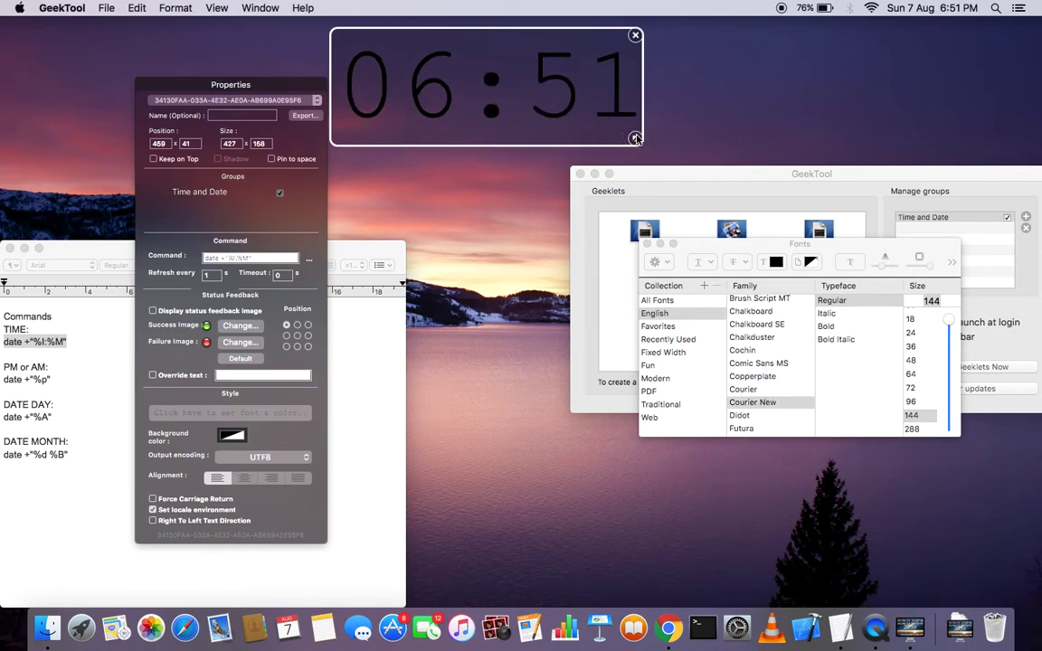
# Colour the time text near-white at 25% opacity, and close the Colors and Fonts windows
pyautogui.click(776, 261)
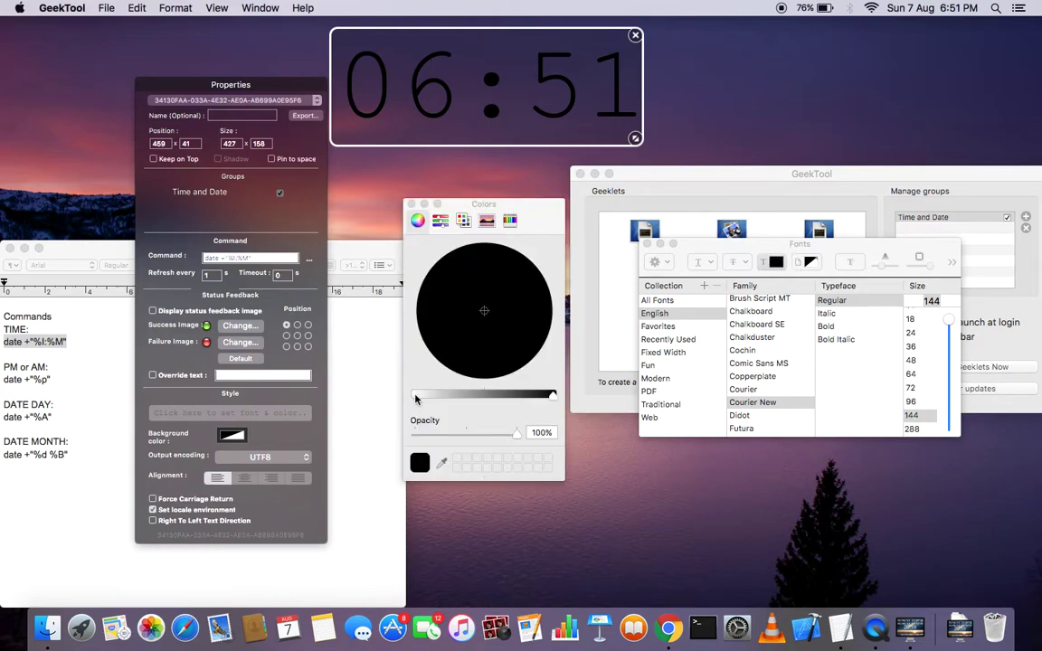
pyautogui.click(430, 399)
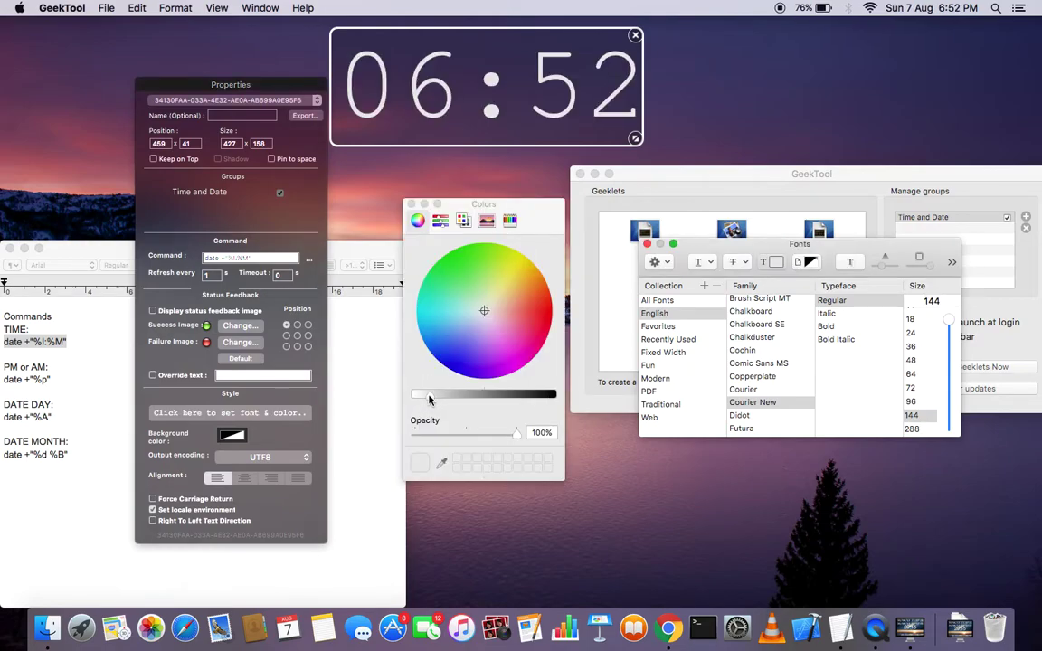
pyautogui.click(443, 435)
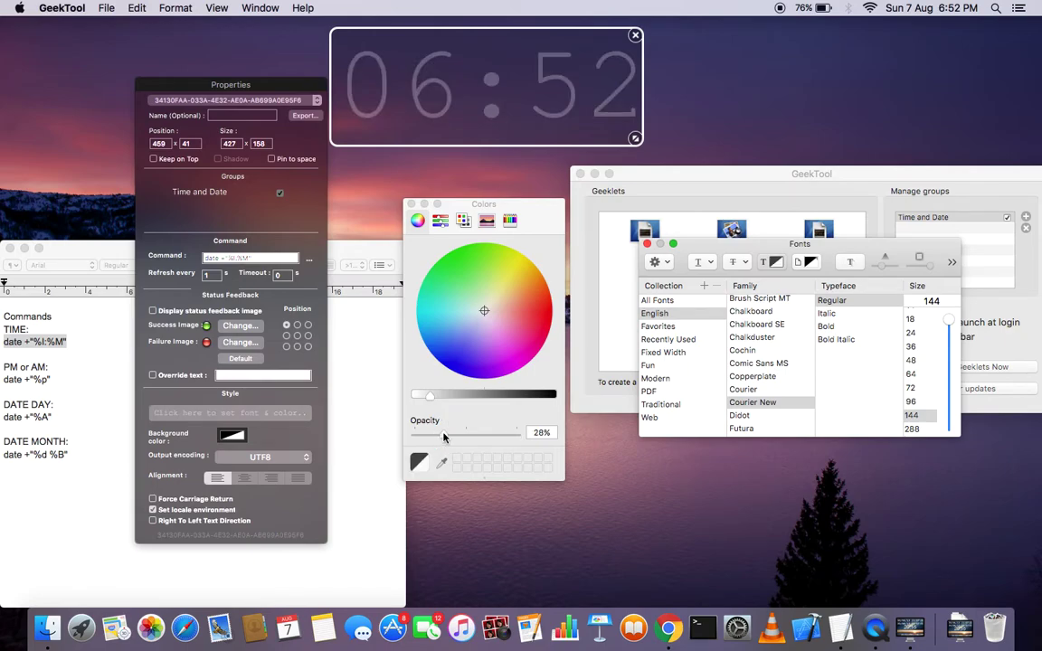
pyautogui.moveTo(443, 436)
pyautogui.mouseDown()
pyautogui.moveTo(496, 429)
pyautogui.moveTo(436, 434)
pyautogui.mouseUp()
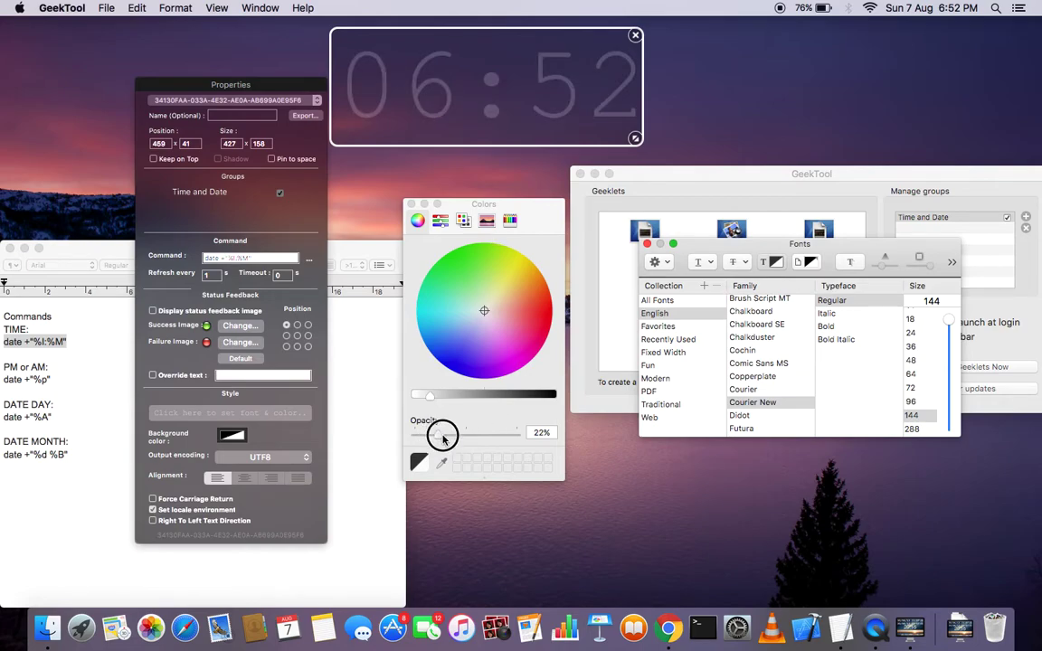
pyautogui.moveTo(441, 434); pyautogui.dragTo(445, 440)
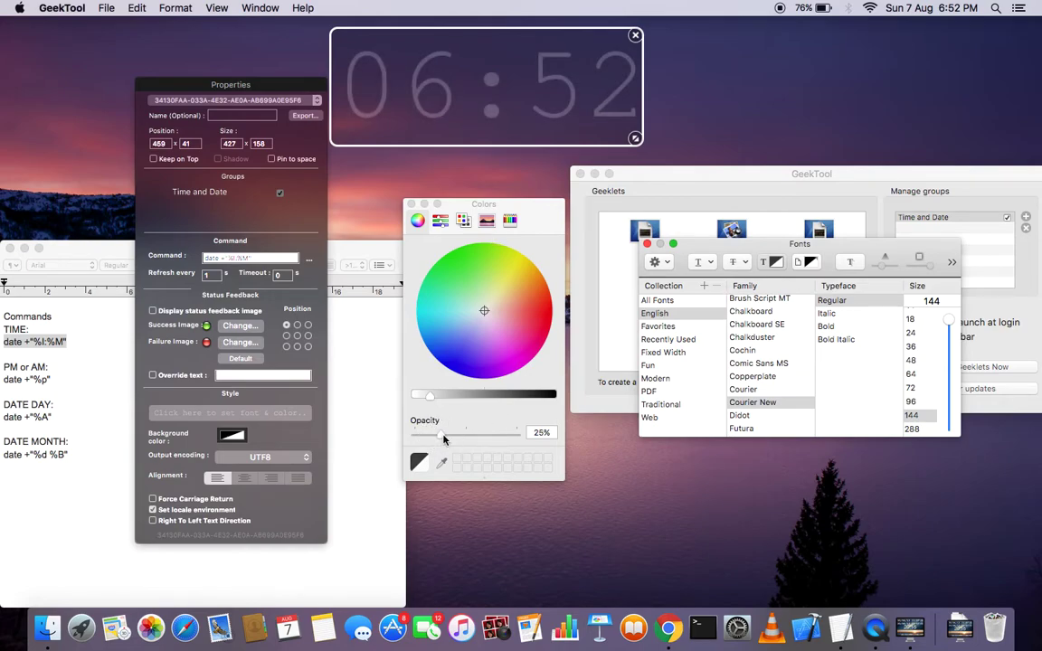
pyautogui.click(411, 205)
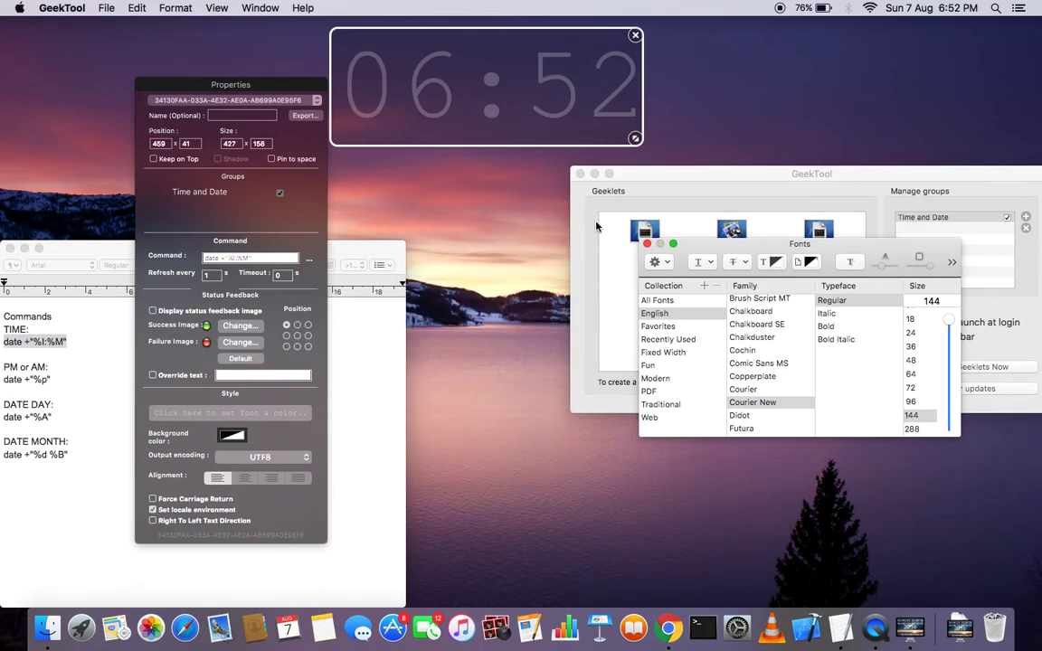
pyautogui.click(647, 244)
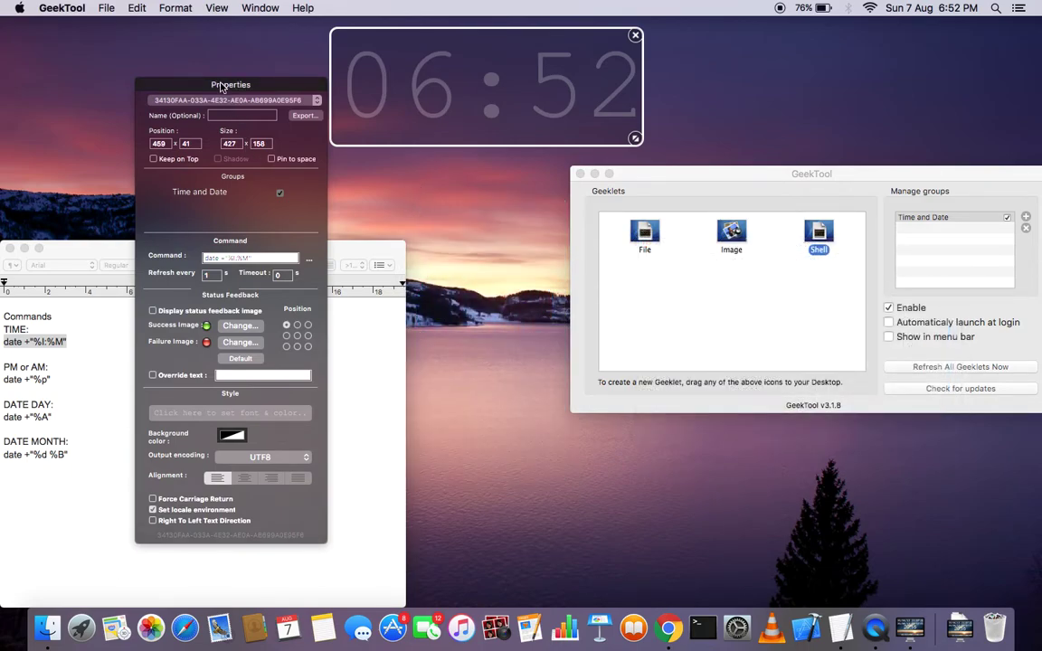
# Place a second Shell geeklet beside the clock at about 902 x 84, sized about 124 x 126
pyautogui.moveTo(221, 87); pyautogui.dragTo(231, 57)
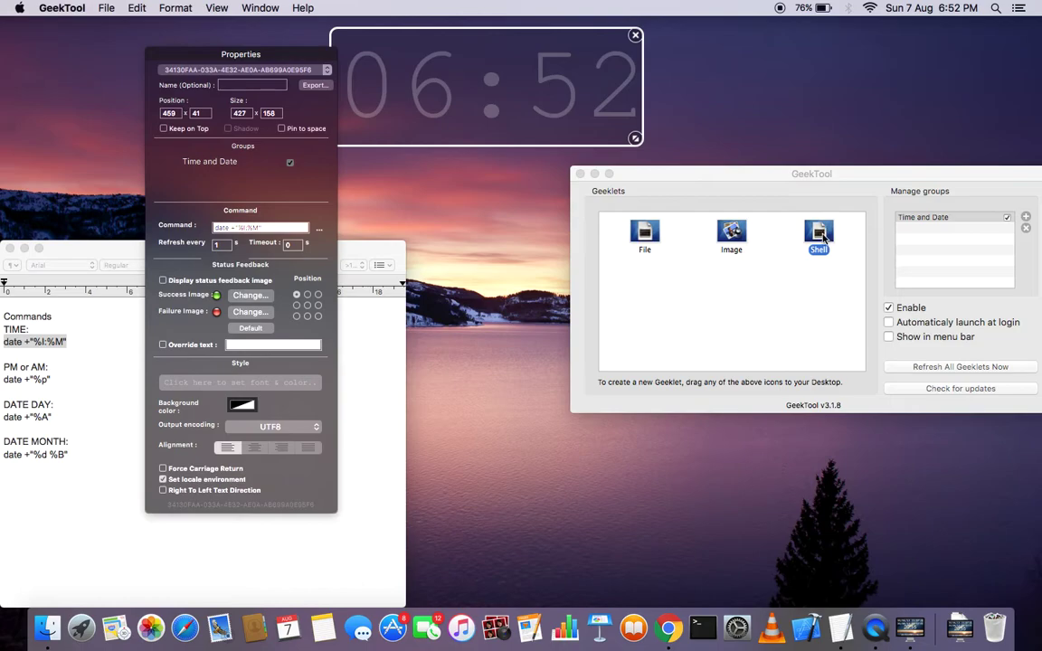
pyautogui.moveTo(823, 237); pyautogui.dragTo(769, 100)
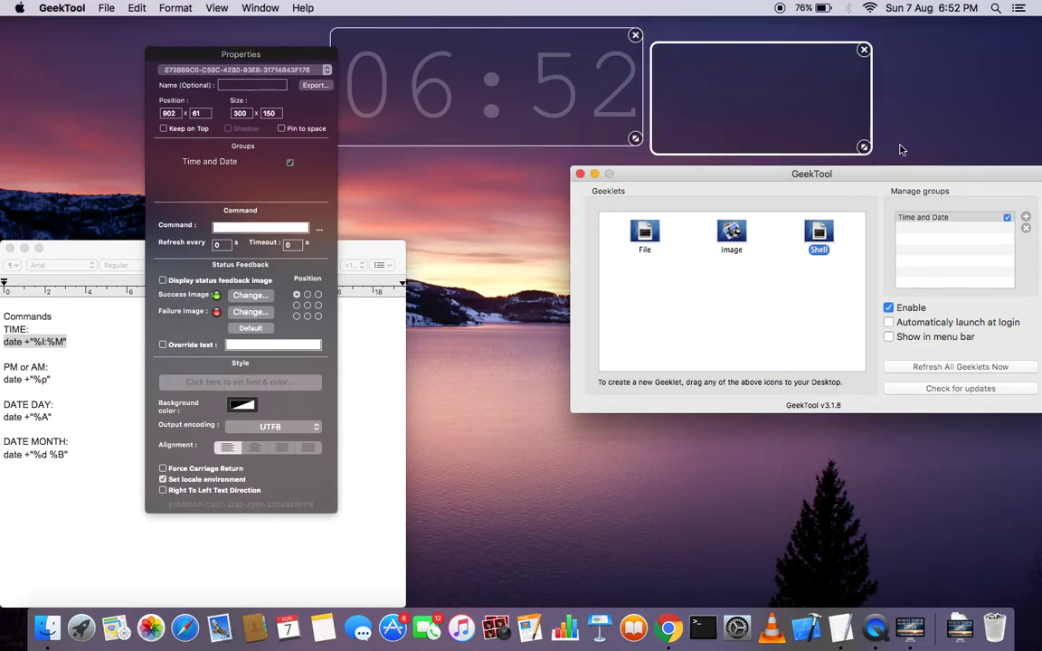
pyautogui.moveTo(864, 147); pyautogui.dragTo(737, 131)
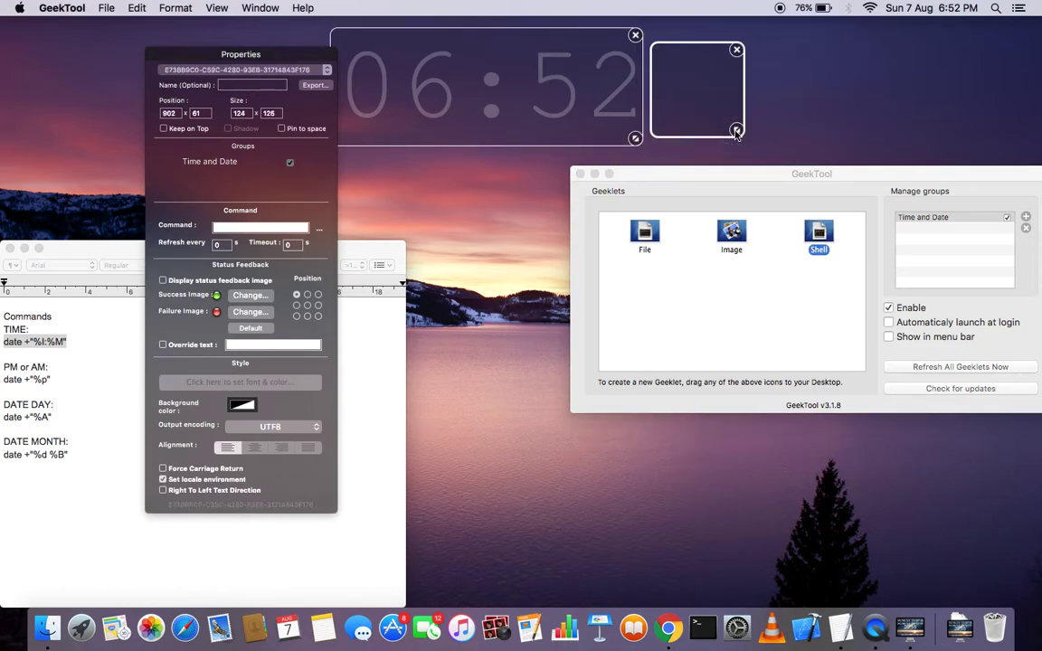
pyautogui.moveTo(661, 47); pyautogui.dragTo(661, 65)
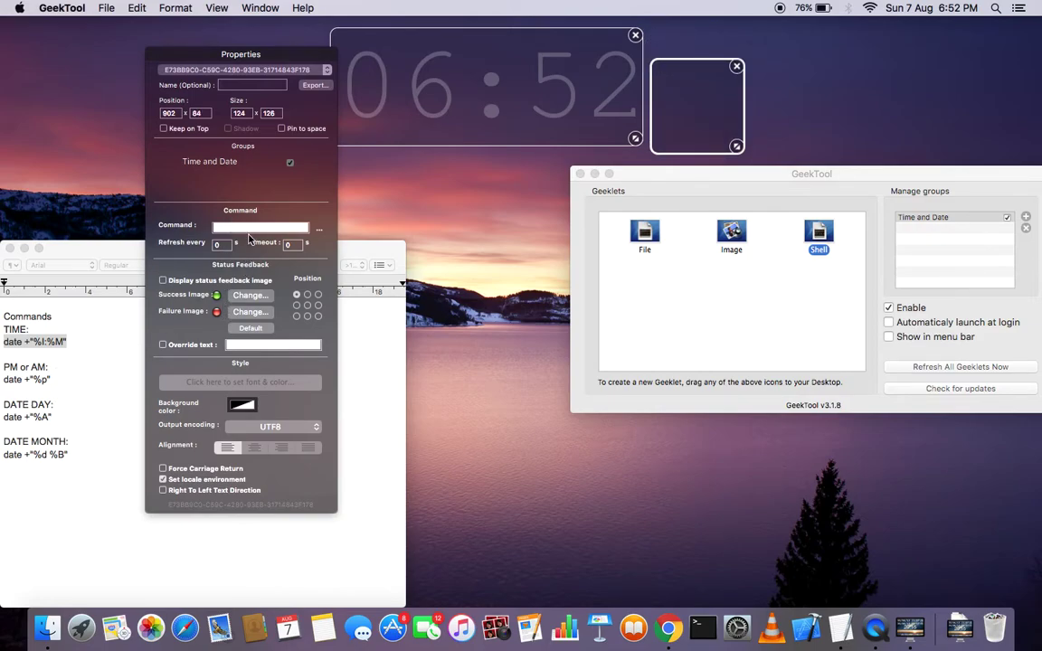
# Copy the PM or AM command date +"%p" from the TextEdit notes
pyautogui.click(41, 377)
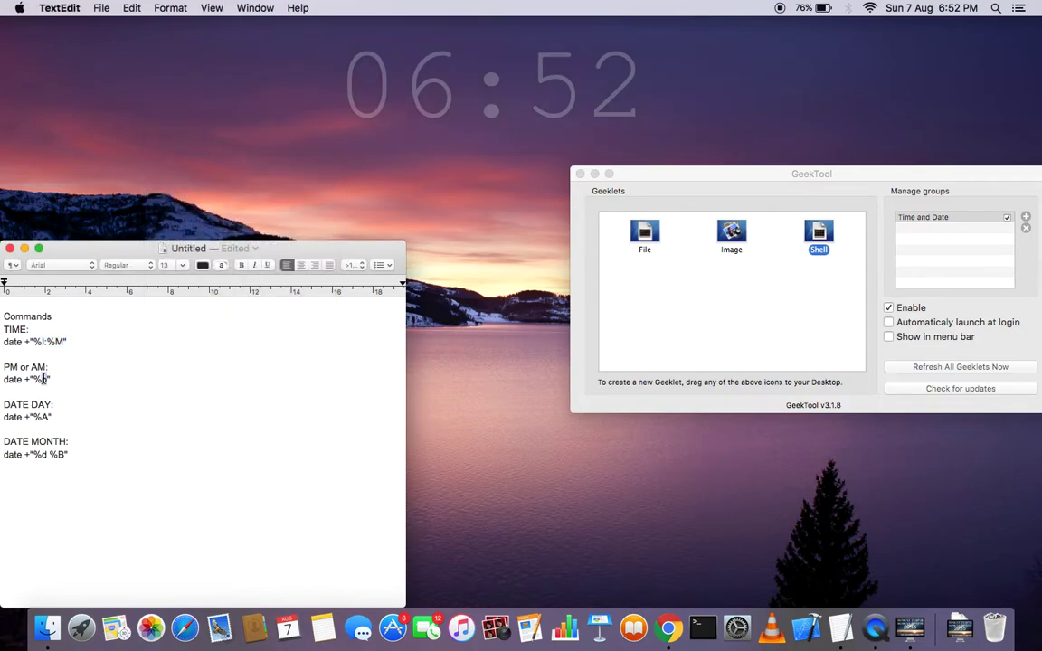
pyautogui.tripleClick(43, 378)
pyautogui.click(52, 379)
pyautogui.moveTo(50, 380); pyautogui.dragTo(7, 379)
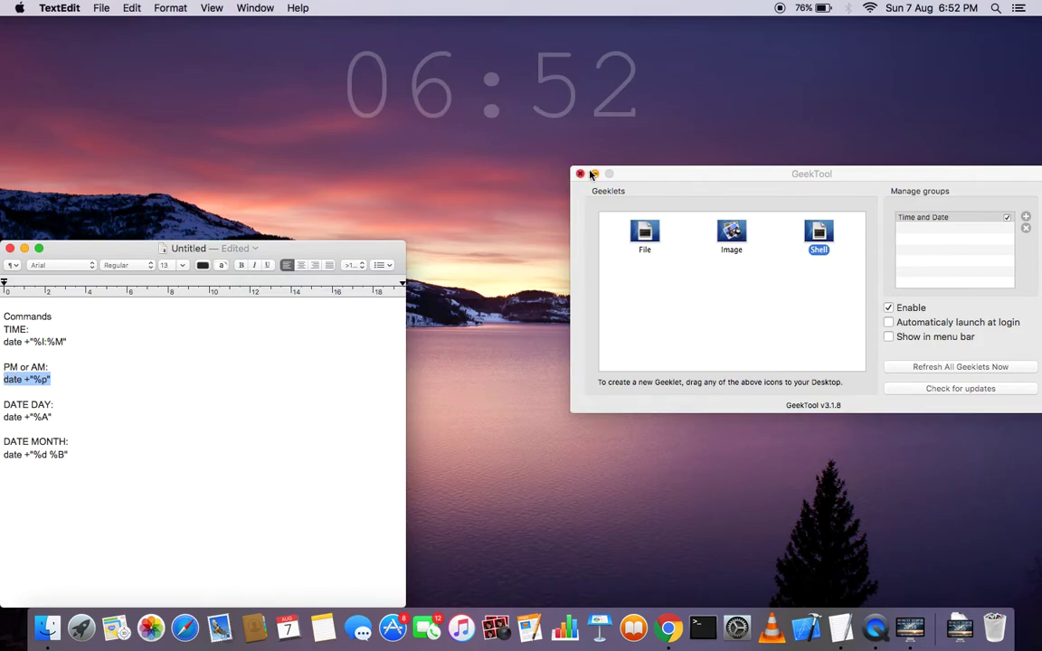
# Set the second Shell geeklet's command to date +"%p" and its refresh interval to 1 second
pyautogui.click(716, 97)
pyautogui.click(726, 172)
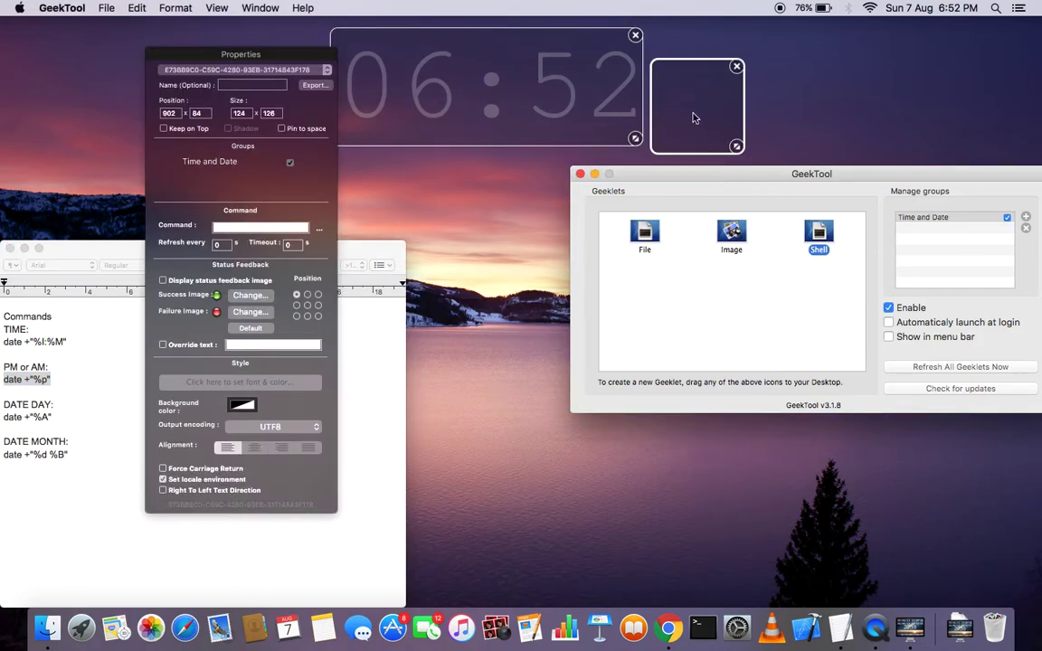
pyautogui.click(263, 226)
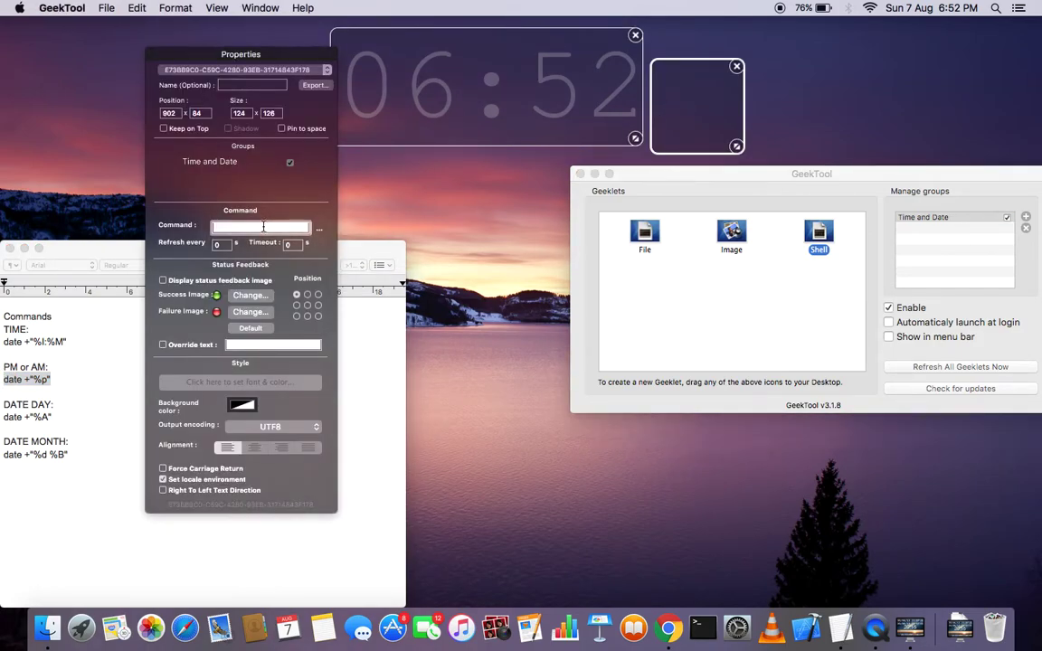
pyautogui.click(223, 245)
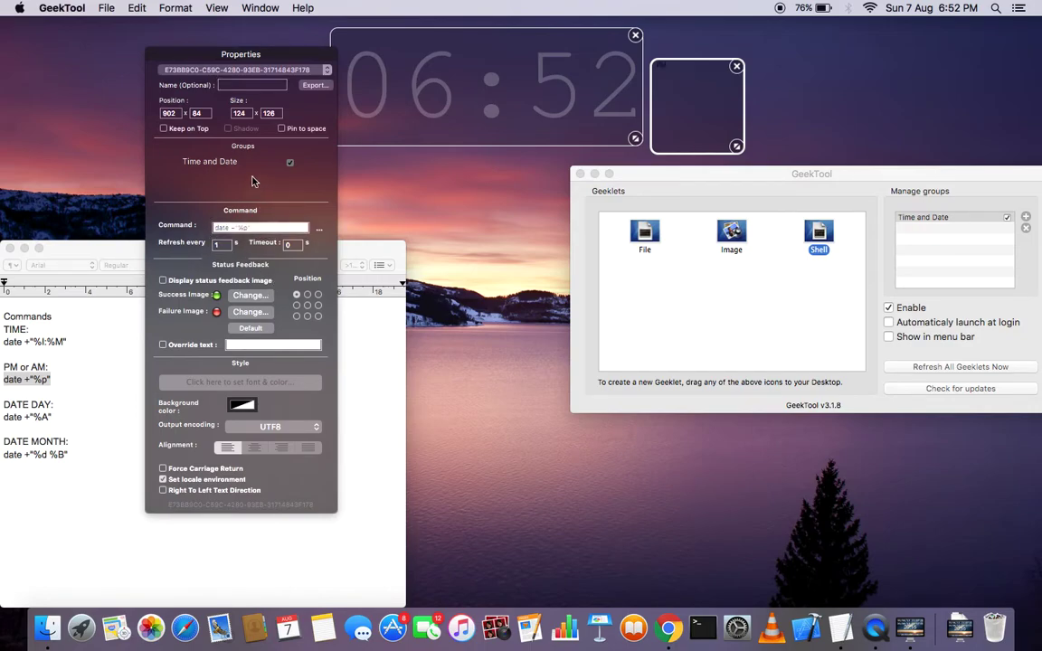
# Reposition the Properties window so it overlaps the edge of the TextEdit notes window
pyautogui.click(231, 447)
pyautogui.moveTo(173, 61); pyautogui.dragTo(348, 92)
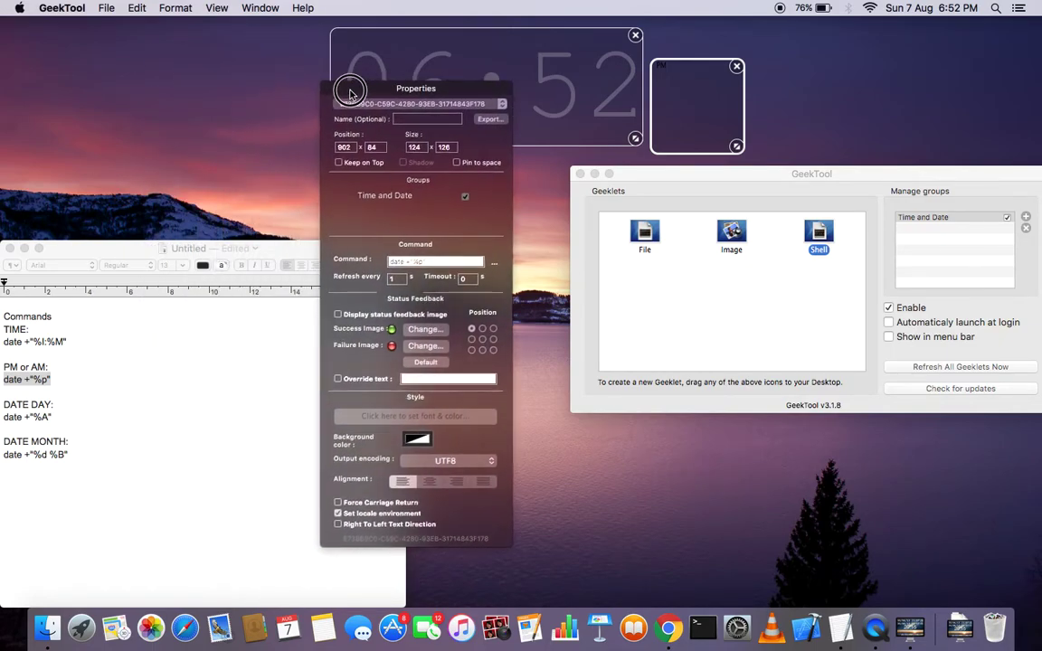
pyautogui.moveTo(447, 89); pyautogui.dragTo(314, 88)
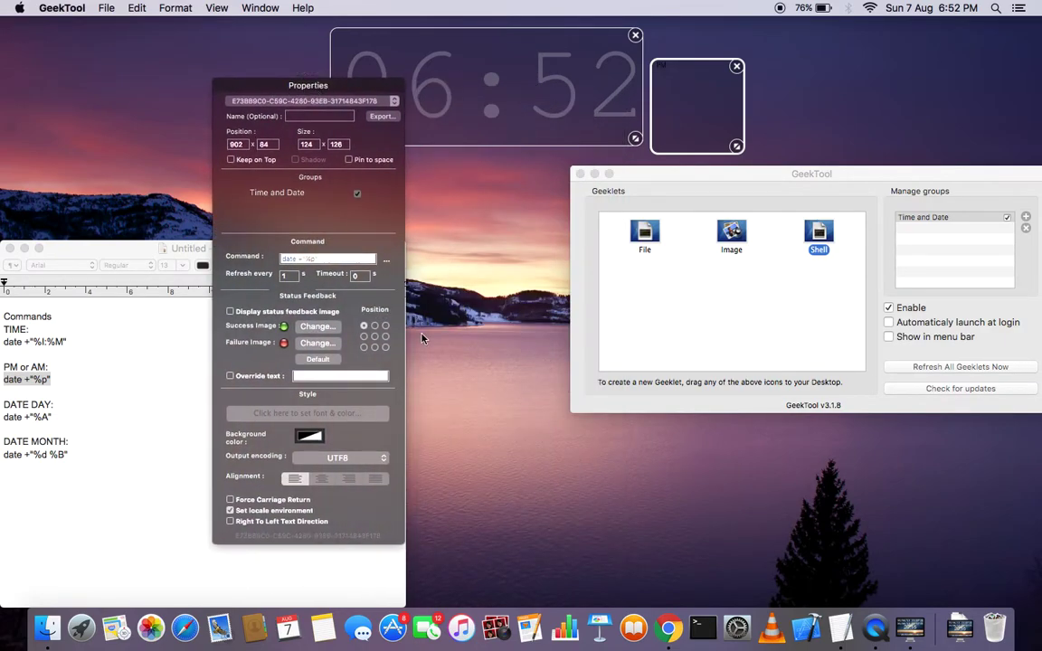
# Set the AM/PM geeklet's font to Nail Scratch at size 144
pyautogui.click(273, 416)
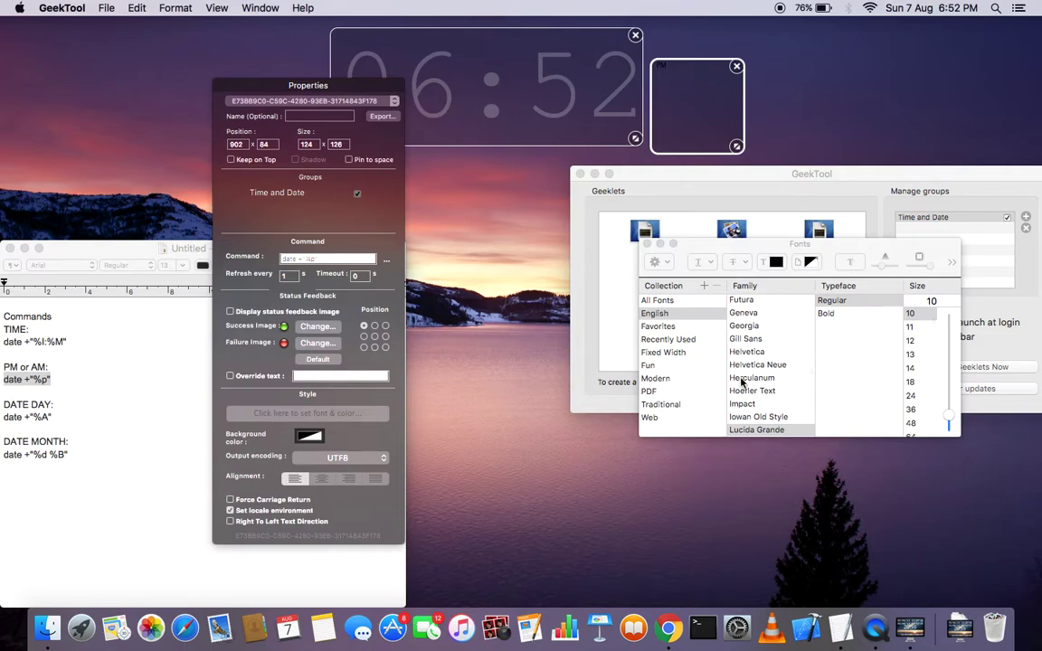
pyautogui.scroll(5, 749, 337)
pyautogui.scroll(3, 751, 337)
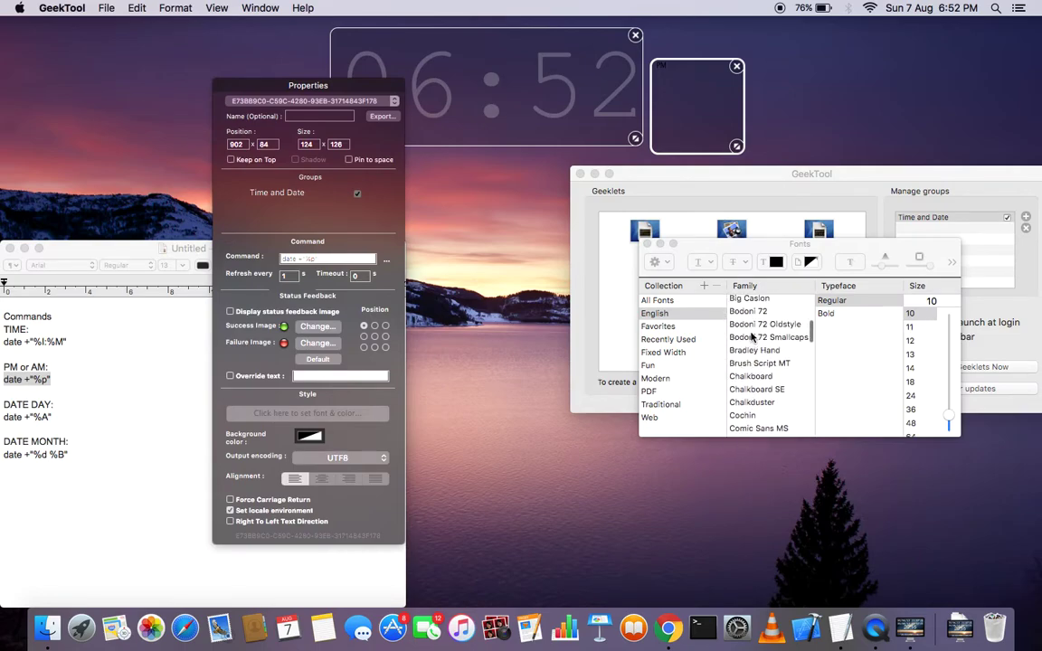
pyautogui.scroll(5, 751, 337)
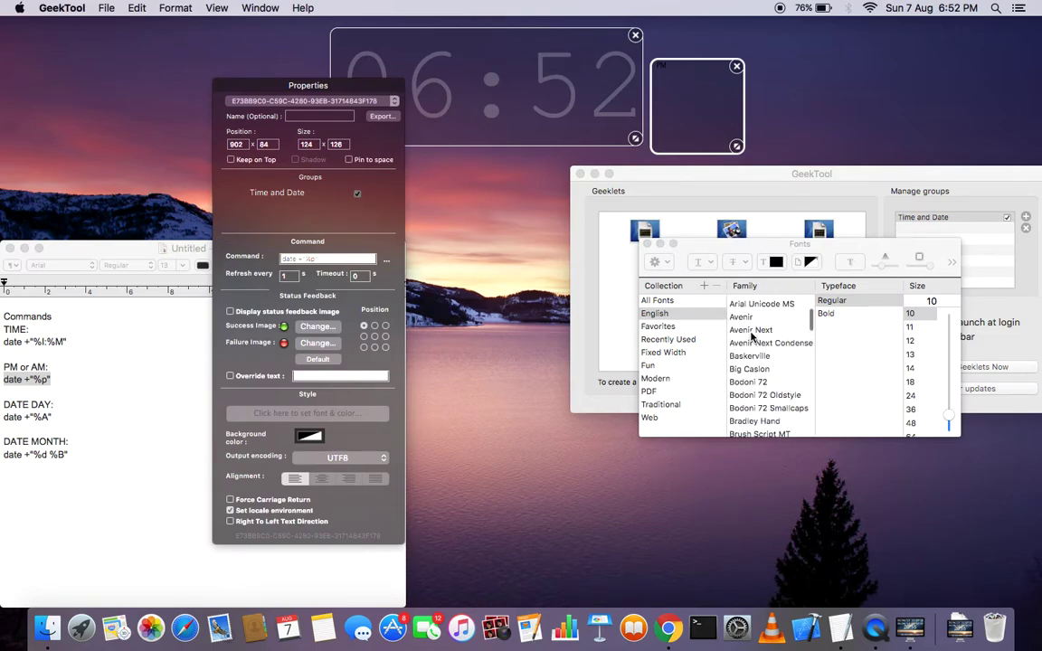
pyautogui.scroll(-10, 751, 337)
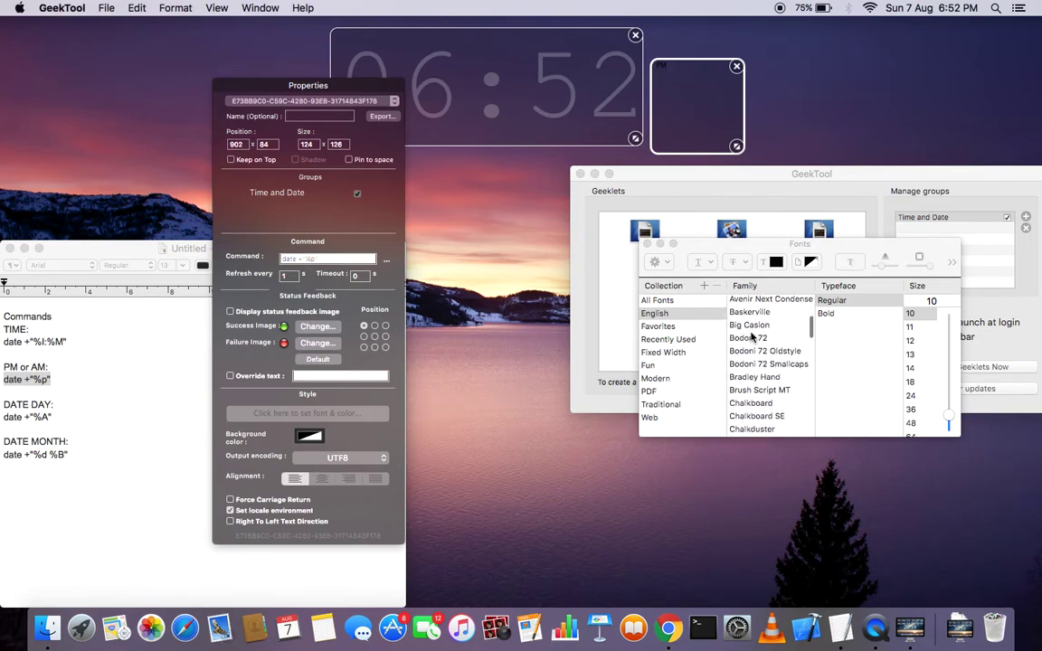
pyautogui.scroll(-5, 751, 337)
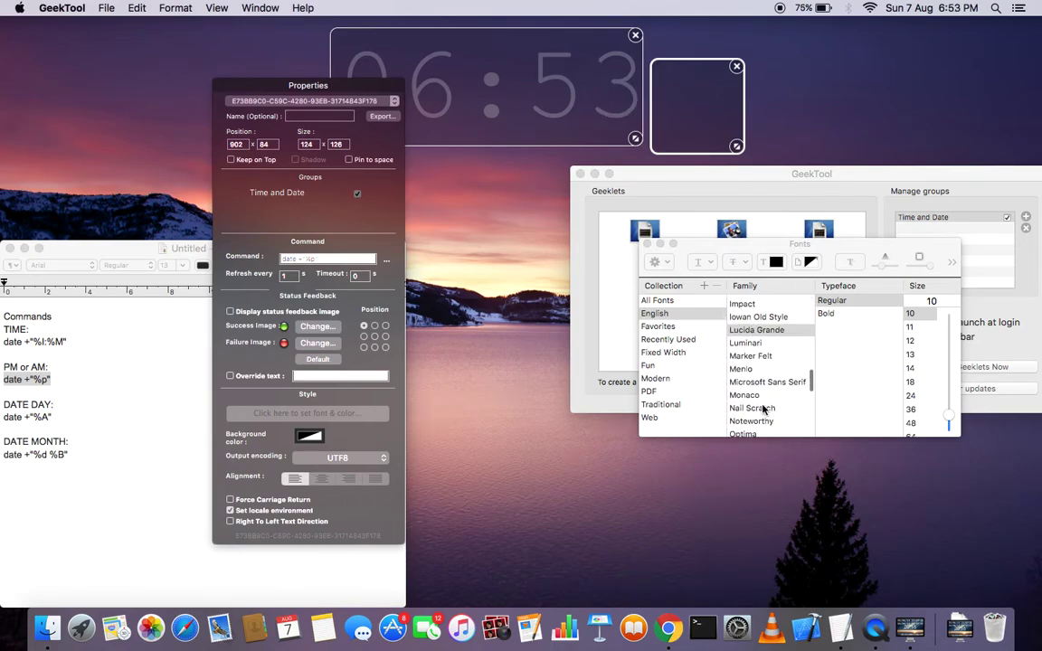
pyautogui.click(763, 408)
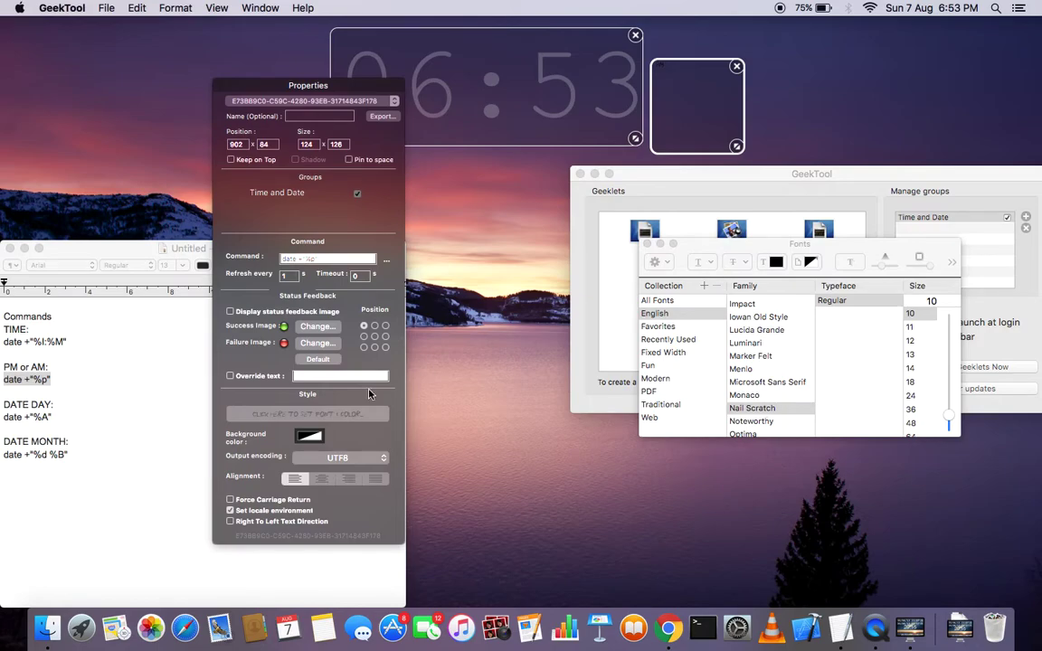
pyautogui.scroll(-3, 913, 404)
pyautogui.click(914, 415)
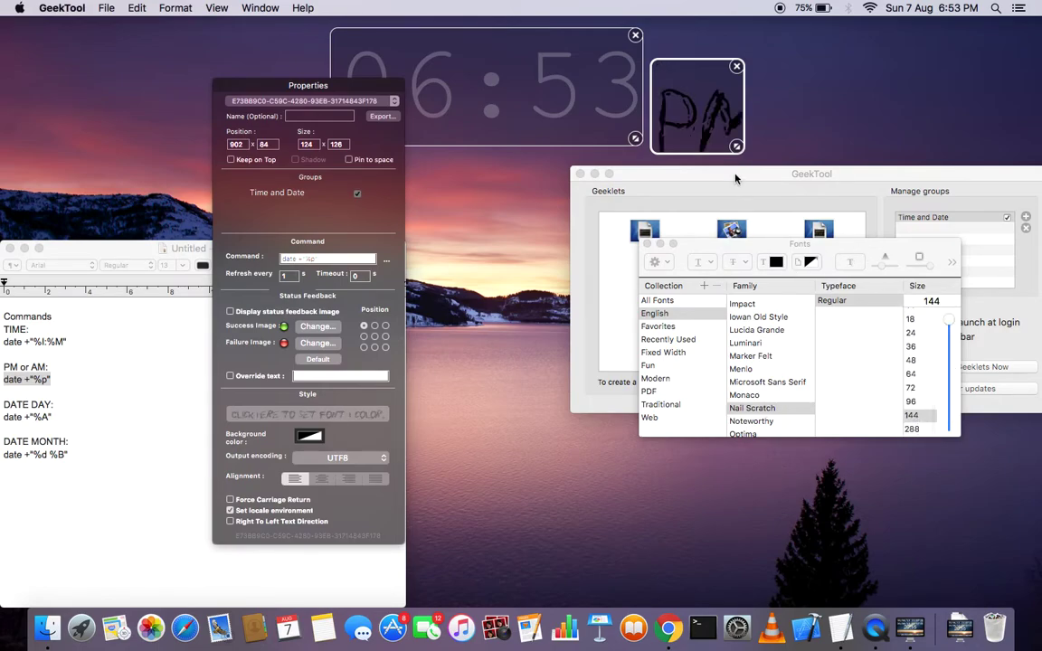
# Enlarge the AM/PM geeklet to about 172 x 147 and move the GeekTool and Properties windows clear of the geeklets
pyautogui.moveTo(737, 146); pyautogui.dragTo(705, 323)
pyautogui.hotkey('ctrl', 'Up')
pyautogui.press('Escape')
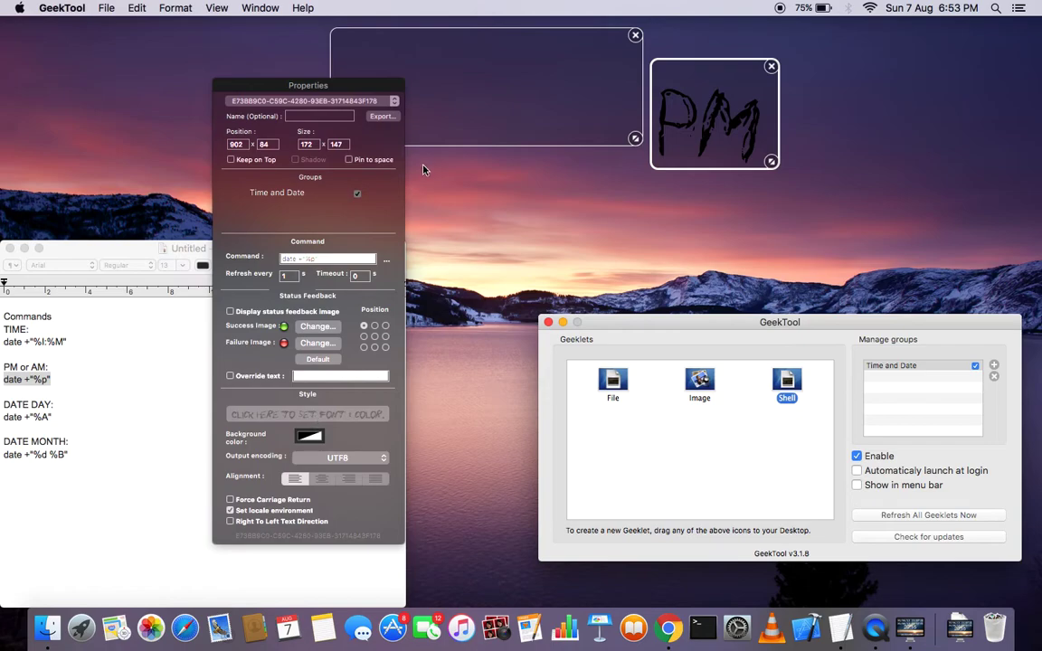
pyautogui.moveTo(342, 90); pyautogui.dragTo(283, 117)
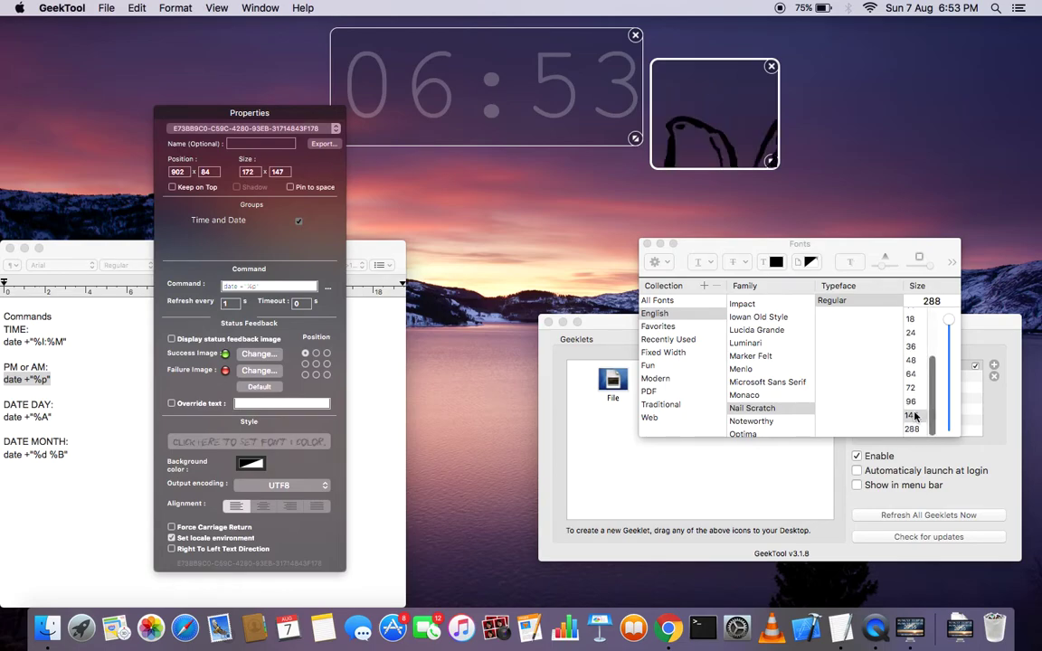
# Set the AM/PM geeklet's font size to 72, shrink it to about 134 x 102 and place it beside the time
pyautogui.click(912, 387)
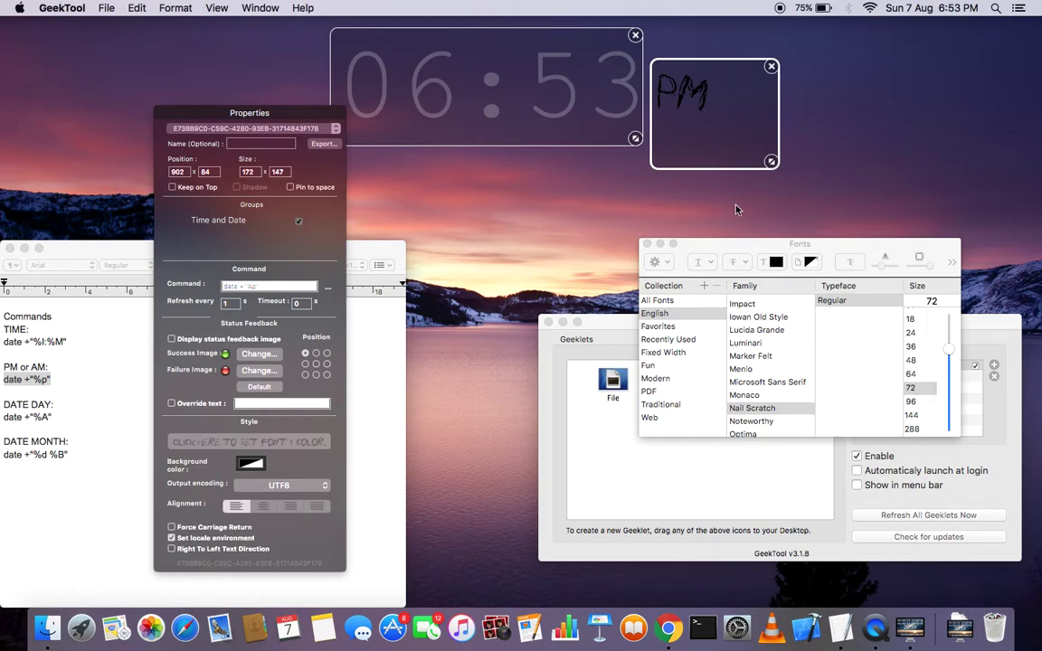
pyautogui.moveTo(771, 161); pyautogui.dragTo(750, 135)
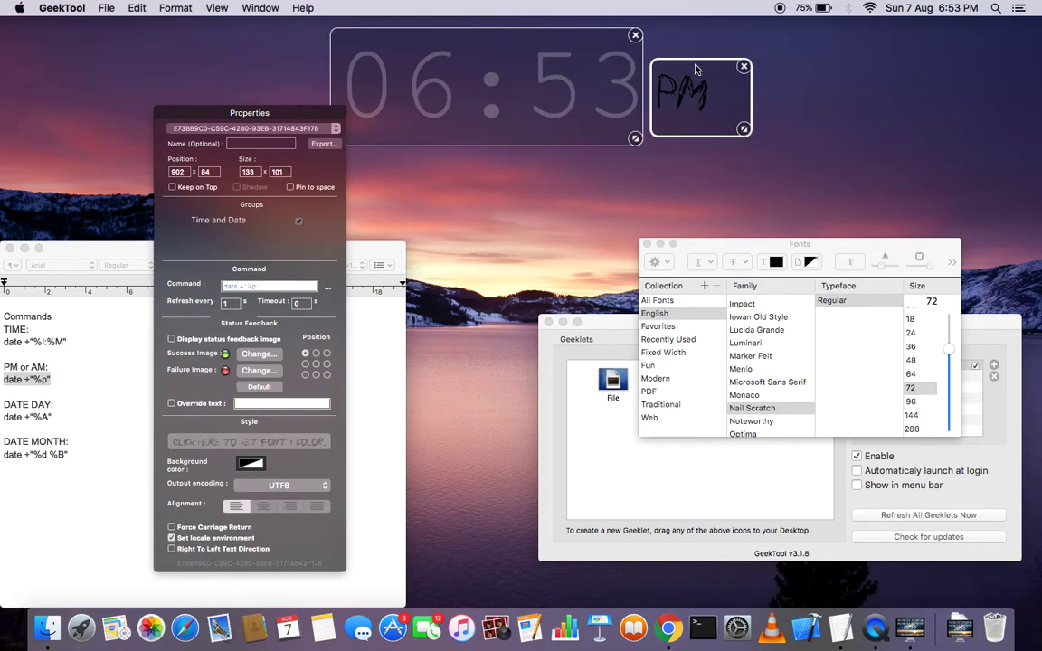
pyautogui.moveTo(697, 70)
pyautogui.mouseDown()
pyautogui.moveTo(692, 110)
pyautogui.moveTo(693, 82)
pyautogui.mouseUp()
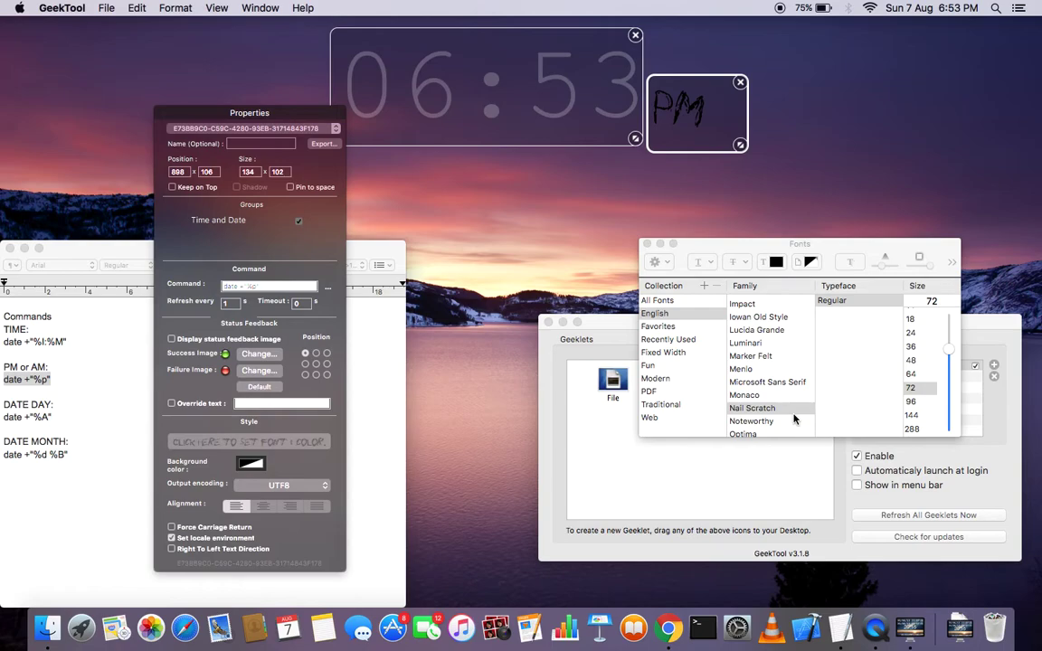
# Preview NAILSCRATCH.TTF from the Nail Scratch folder's Truetype subfolder in Downloads, and close the preview and Finder windows
pyautogui.click(960, 628)
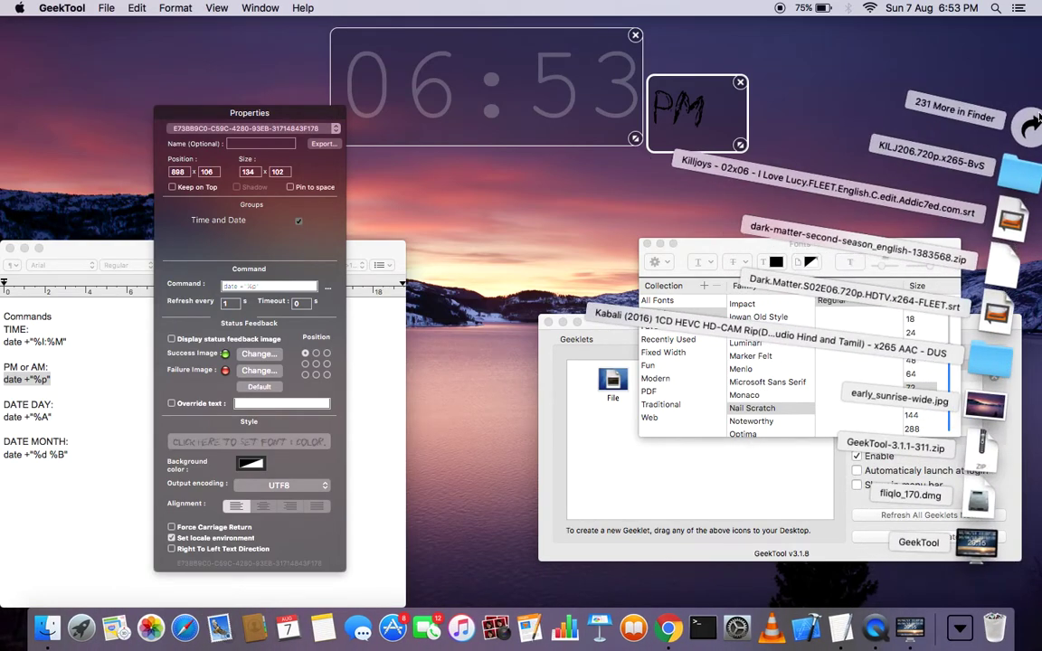
pyautogui.click(1030, 127)
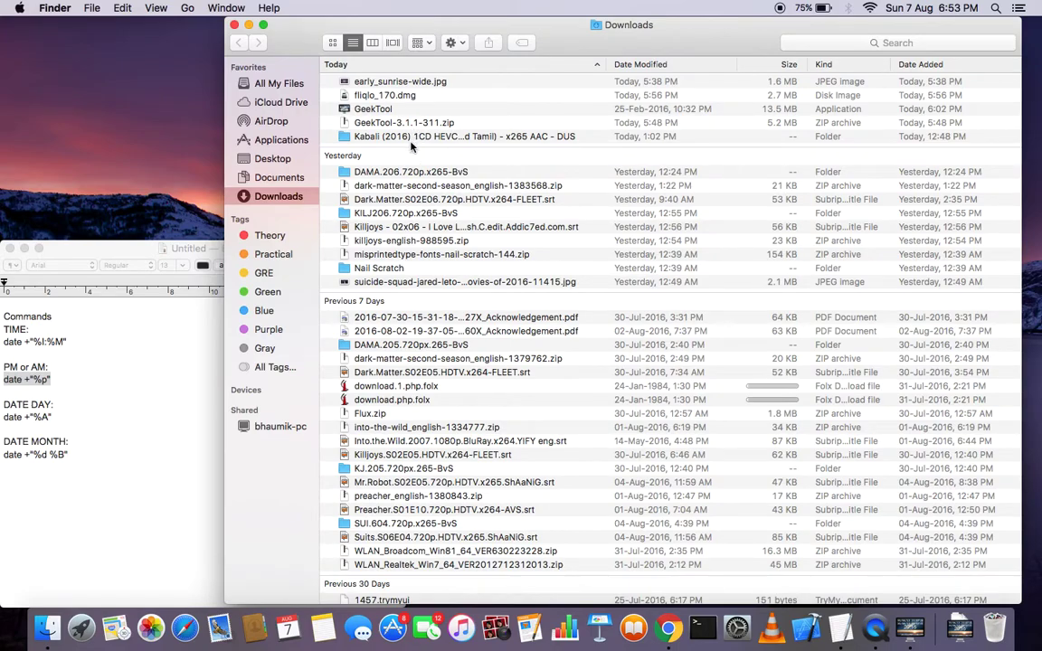
pyautogui.click(405, 269)
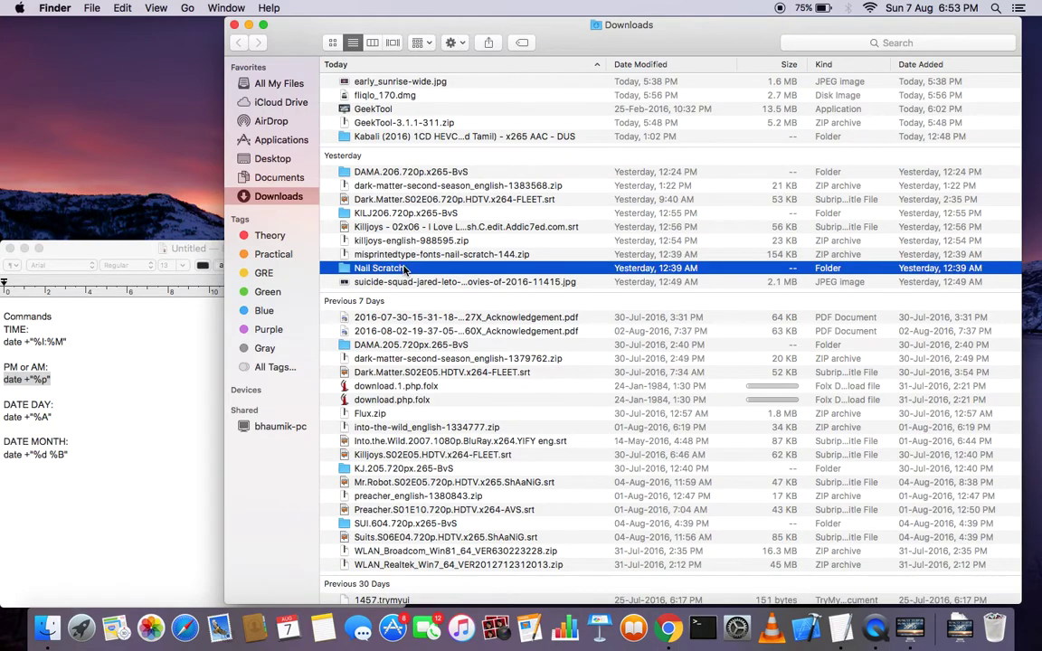
pyautogui.doubleClick(405, 269)
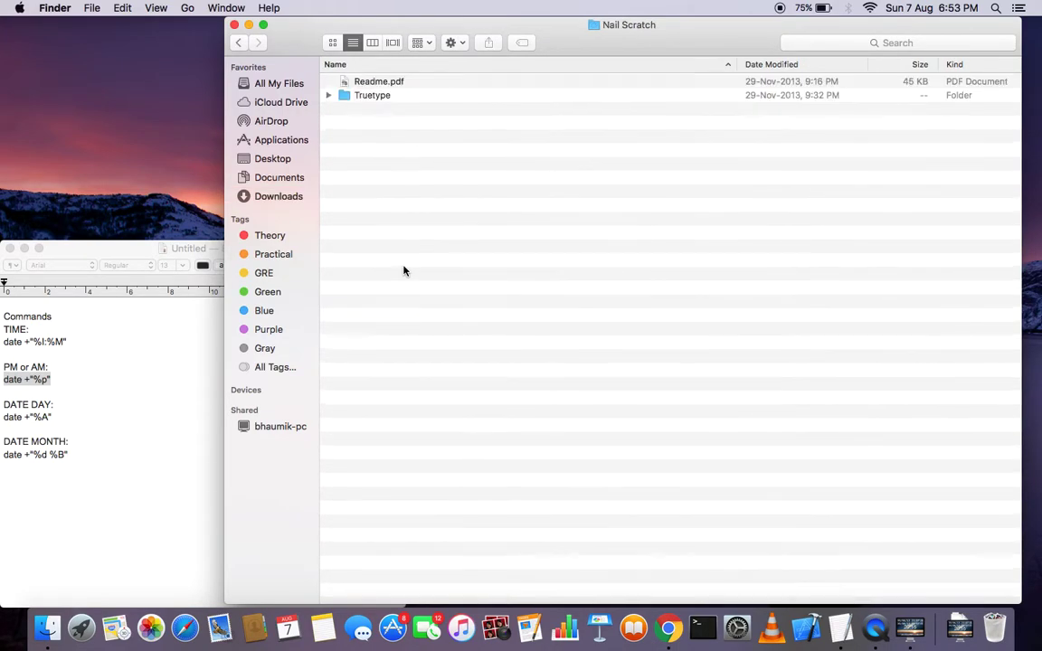
pyautogui.doubleClick(391, 98)
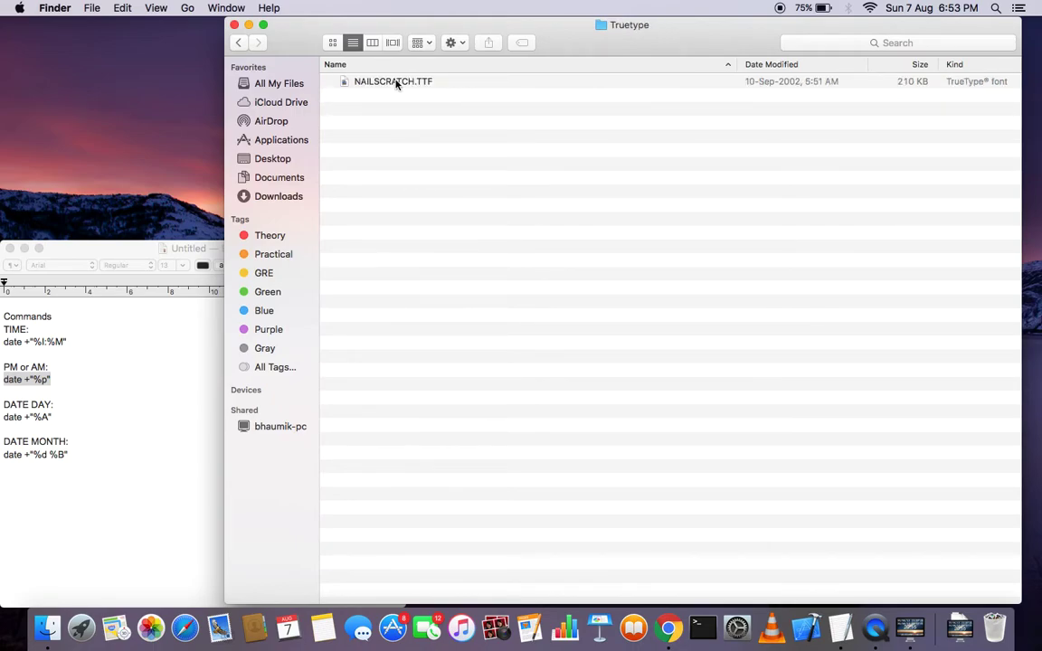
pyautogui.doubleClick(395, 83)
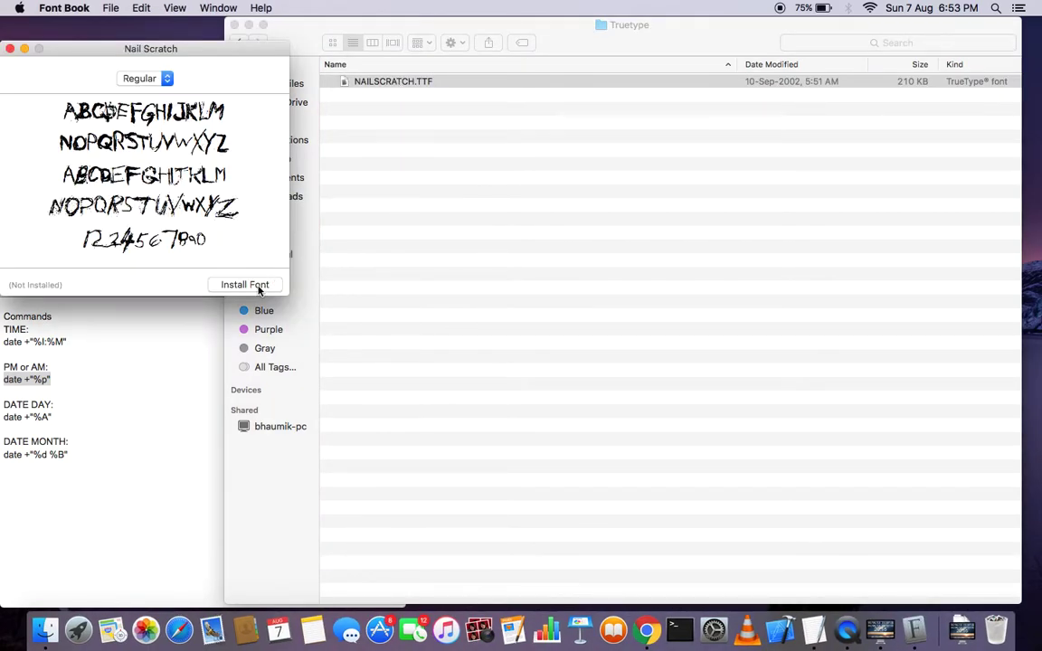
pyautogui.click(10, 48)
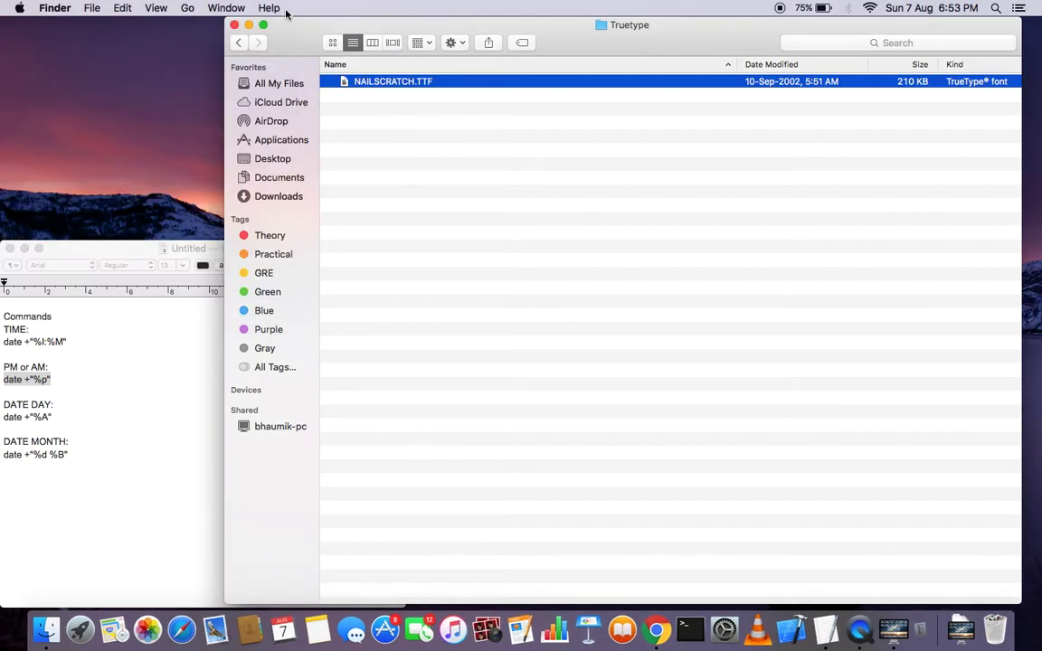
pyautogui.click(235, 26)
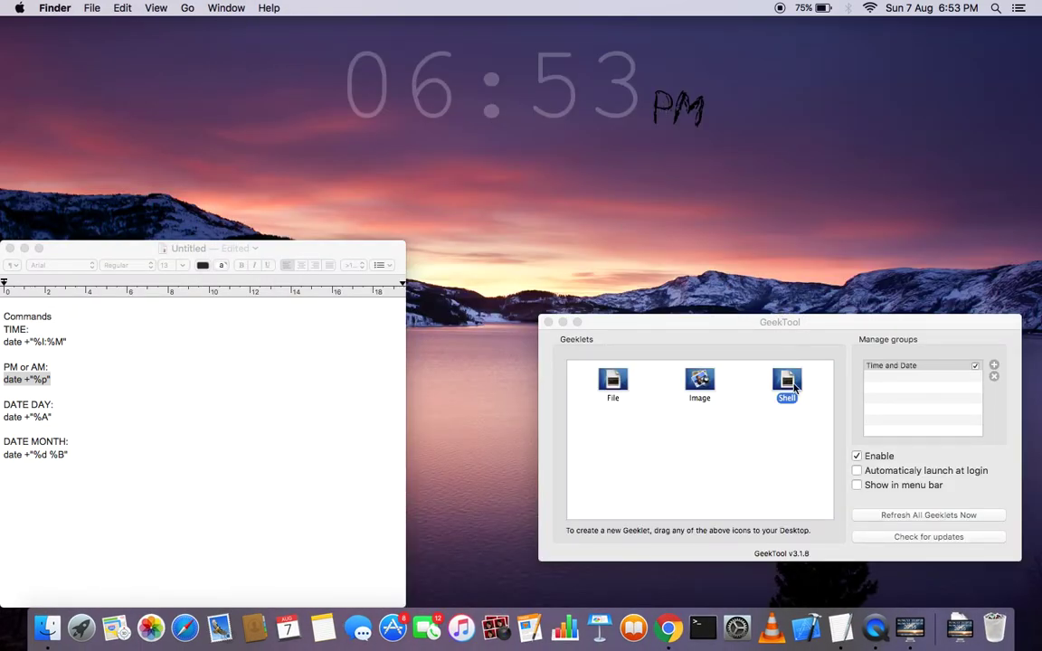
# Set the AM/PM geeklet's text colour to light grey at 27% opacity and nudge it to about position 894 x 101
pyautogui.click(891, 365)
pyautogui.click(891, 365)
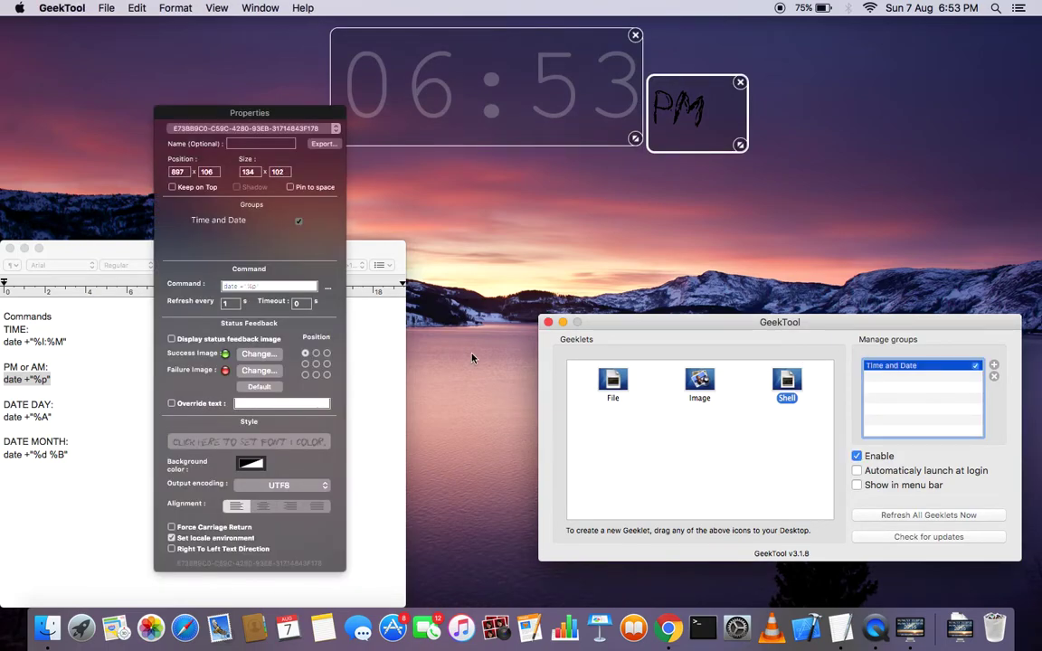
pyautogui.click(255, 441)
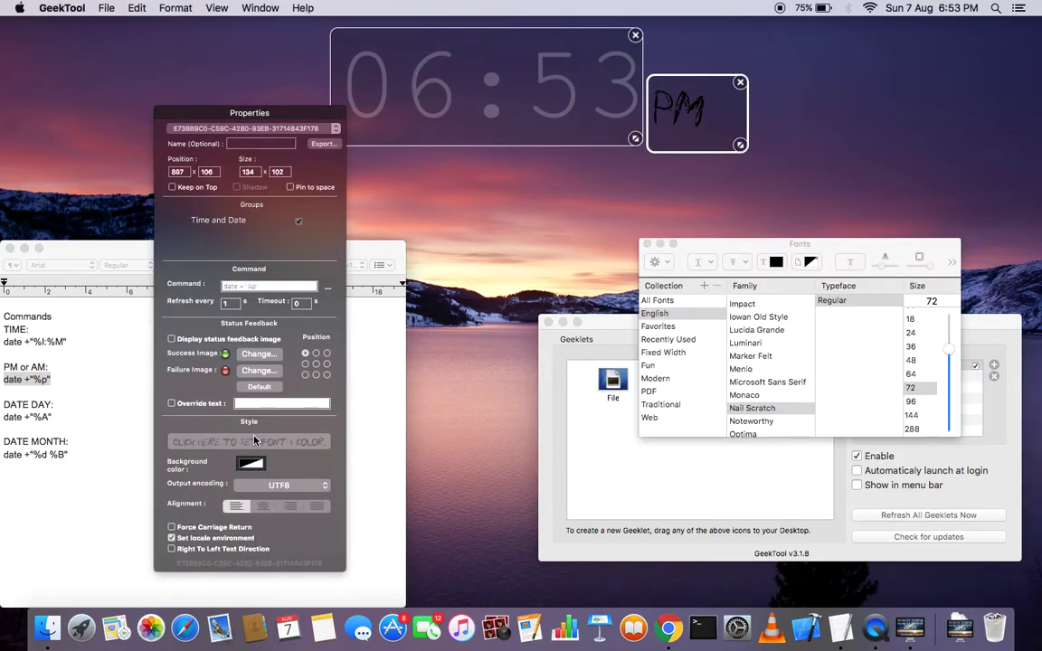
pyautogui.scroll(2, 758, 375)
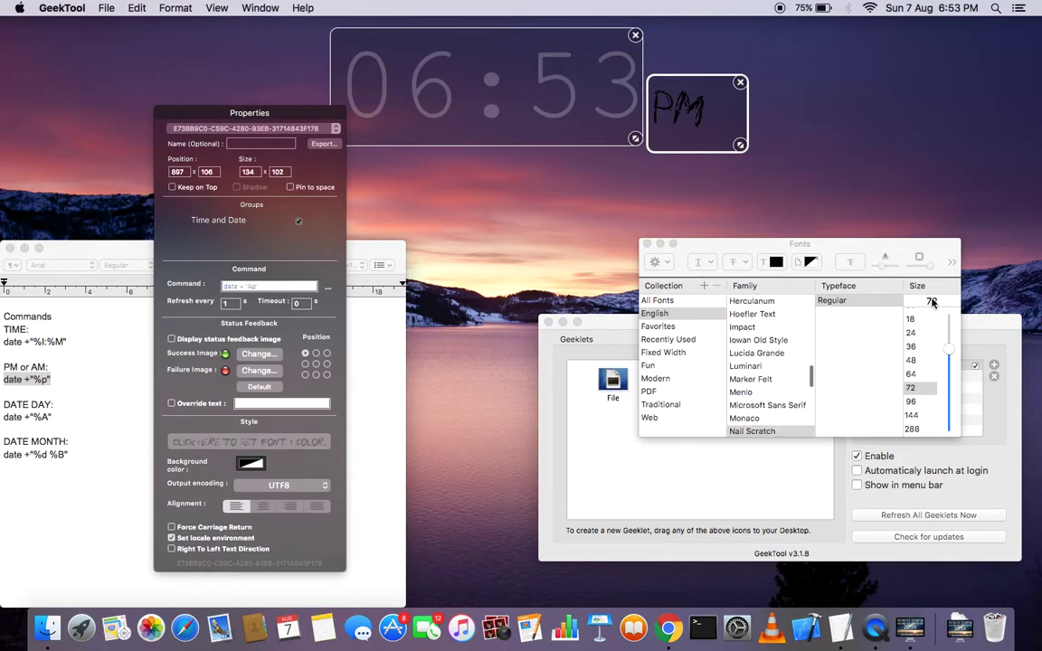
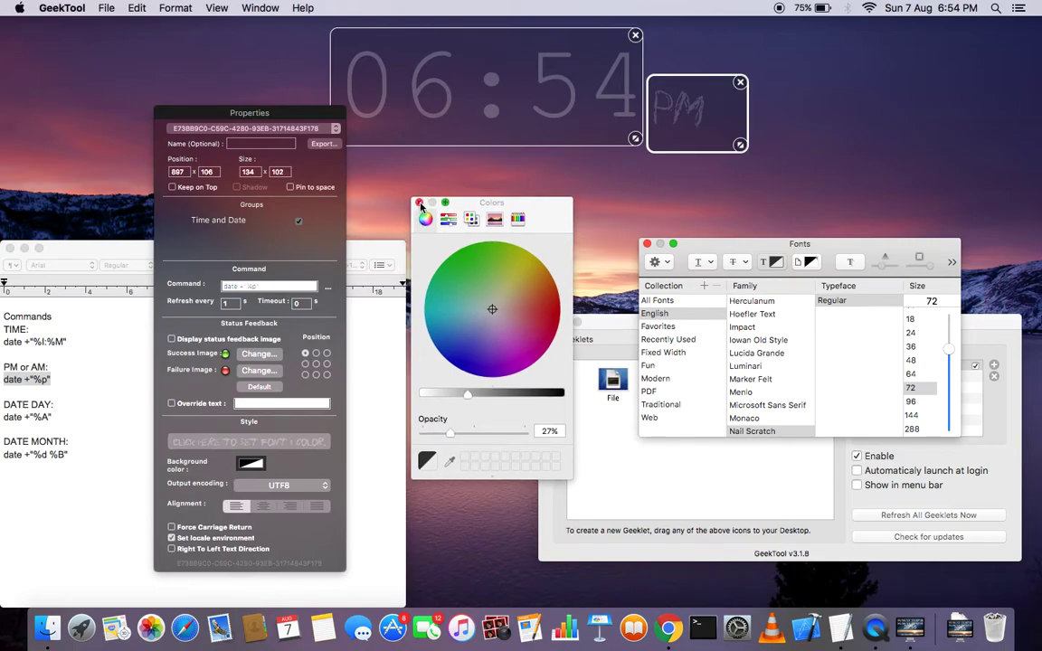
pyautogui.click(421, 203)
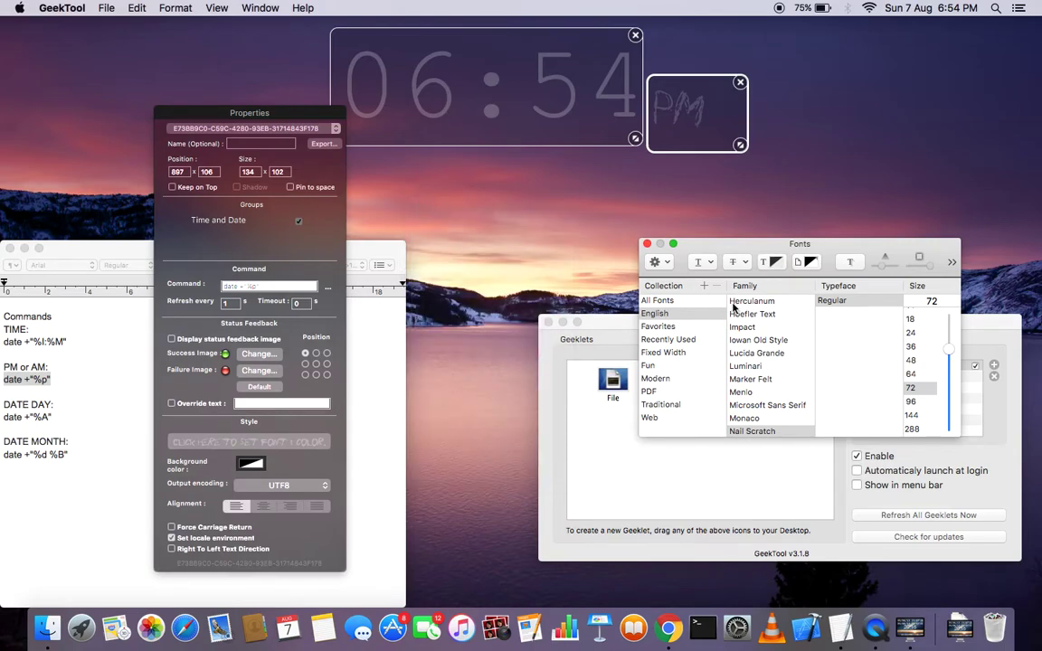
pyautogui.click(647, 244)
pyautogui.moveTo(673, 107); pyautogui.dragTo(670, 103)
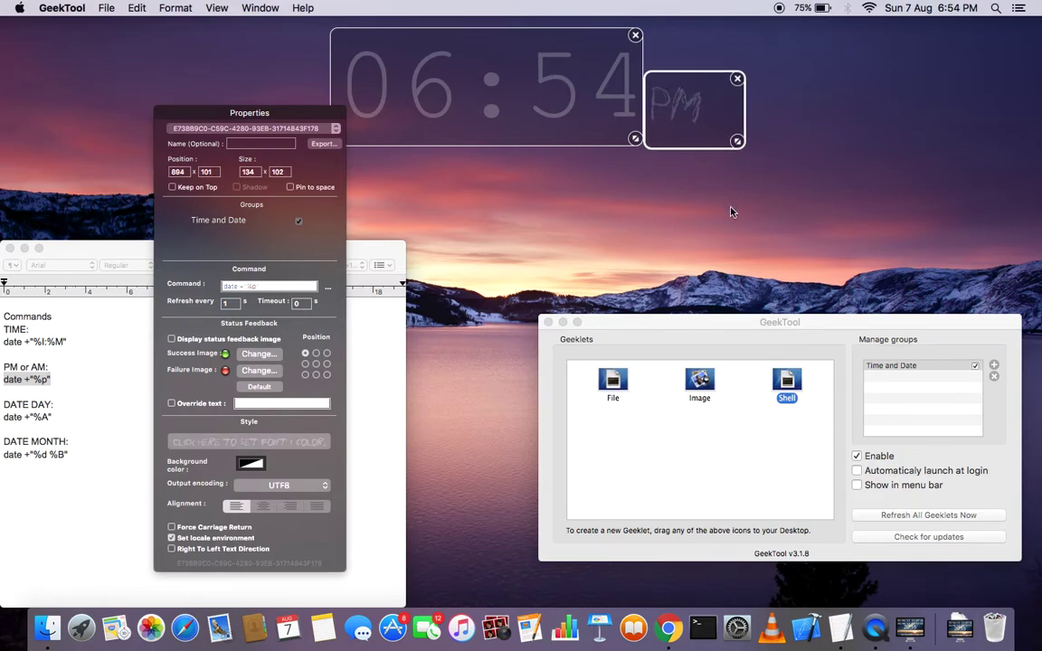
pyautogui.click(573, 202)
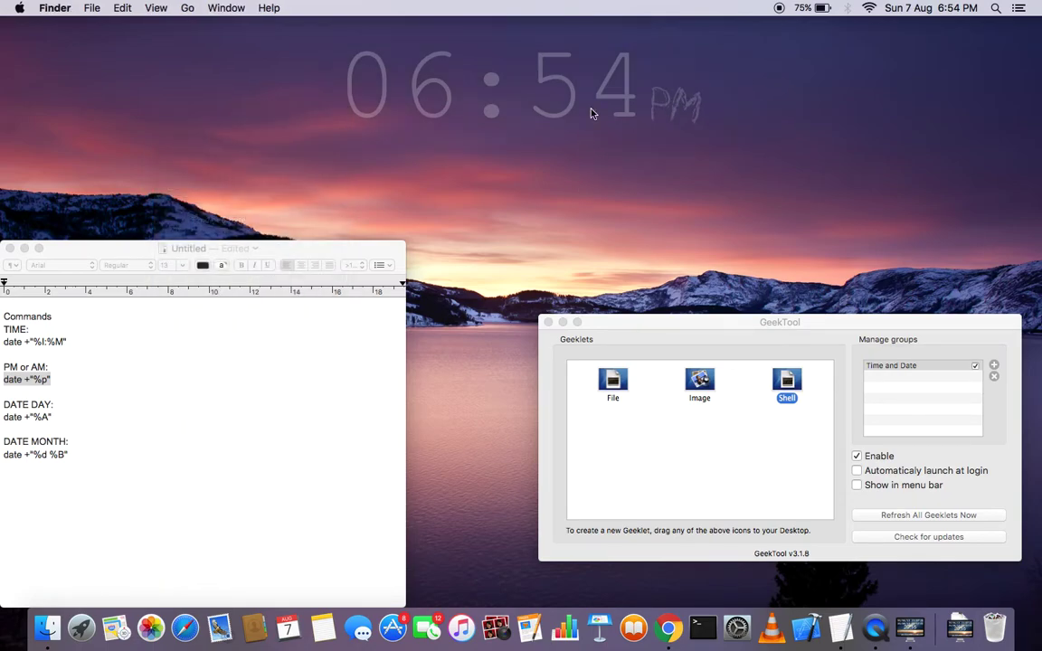
# Add a third Shell geeklet to the desktop below the time and size it to about 323 x 131
pyautogui.click(663, 330)
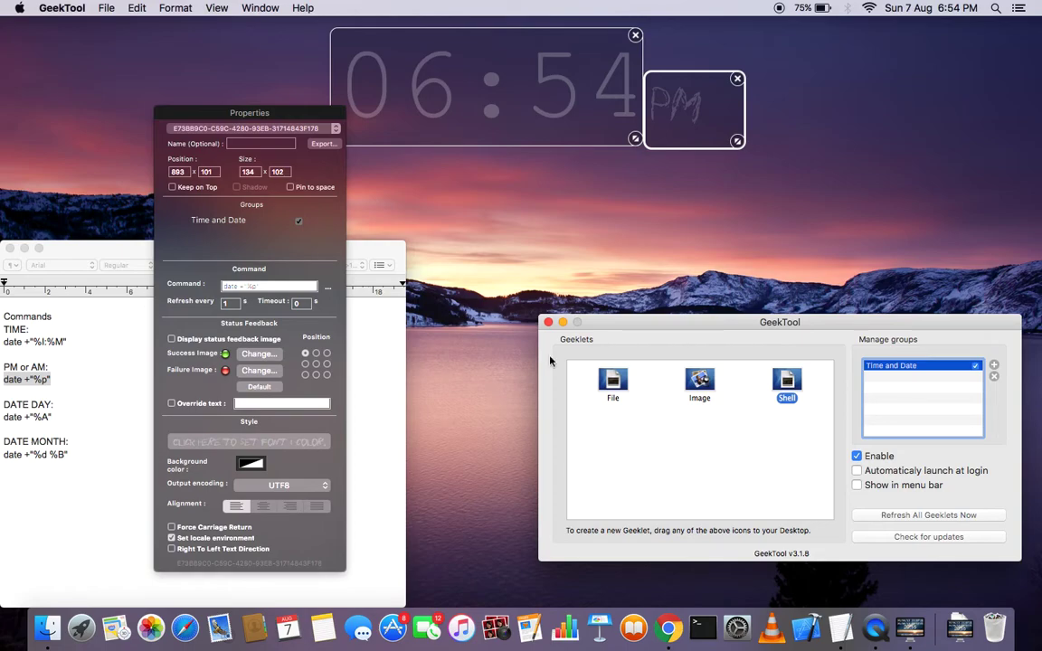
pyautogui.moveTo(788, 380); pyautogui.dragTo(523, 216)
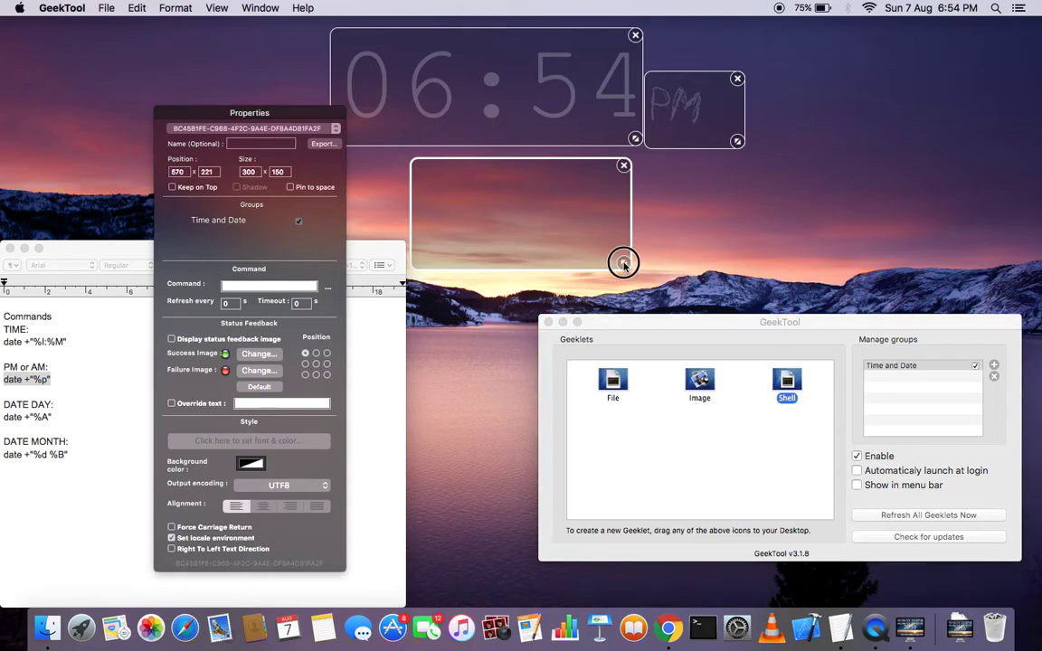
pyautogui.moveTo(623, 264); pyautogui.dragTo(544, 206)
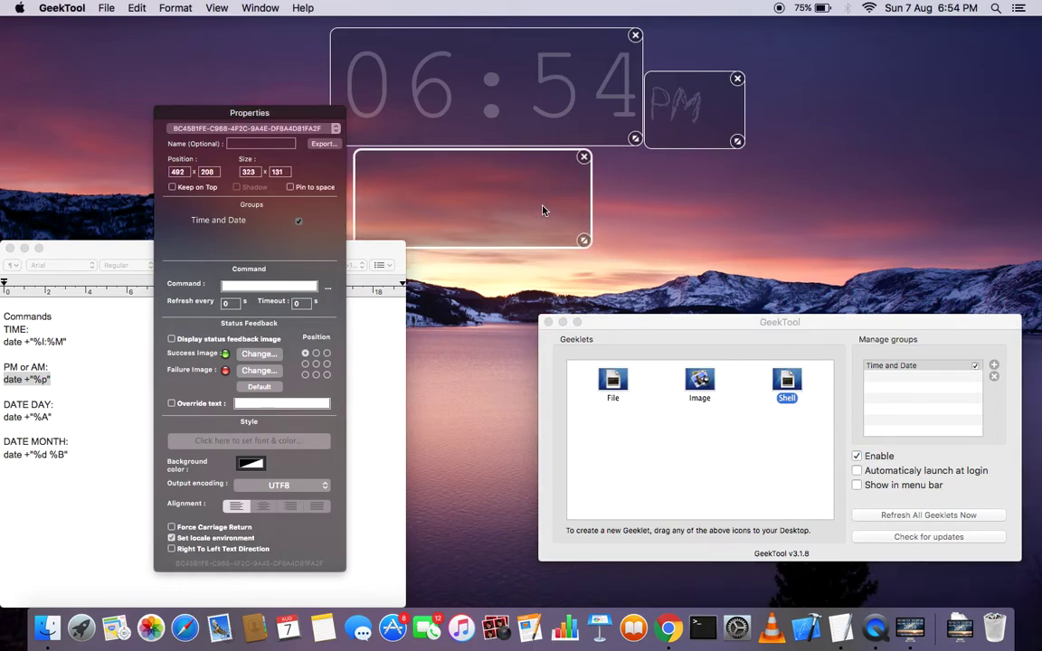
# Copy the DATE DAY command date +"%A" from the TextEdit notes into the new geeklet's command
pyautogui.click(67, 422)
pyautogui.tripleClick(5, 418)
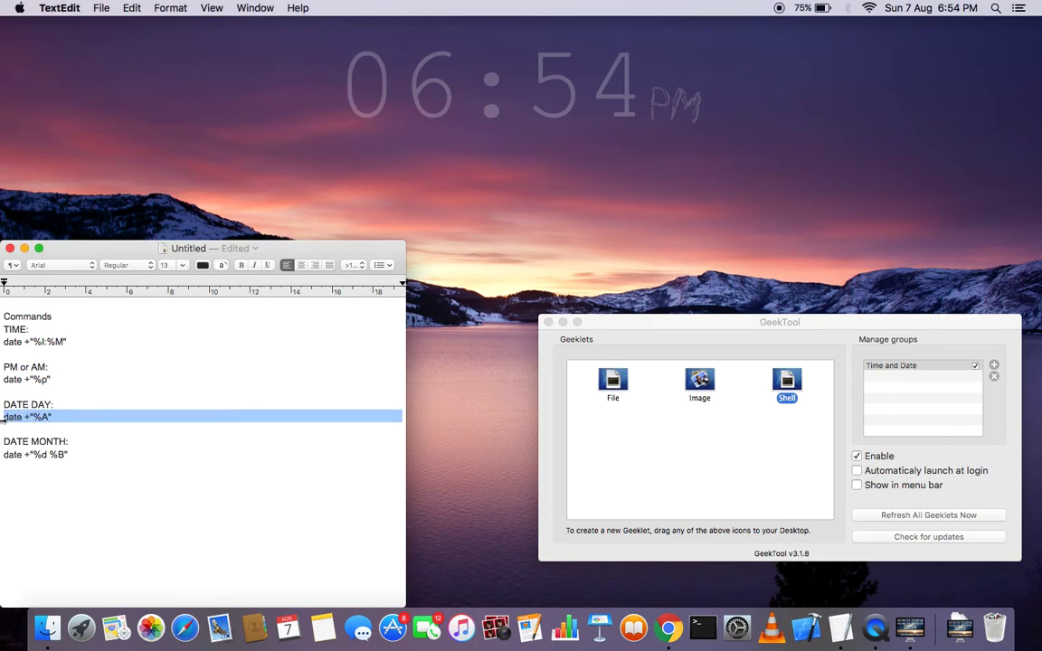
pyautogui.click(40, 418)
pyautogui.moveTo(4, 417); pyautogui.dragTo(52, 417)
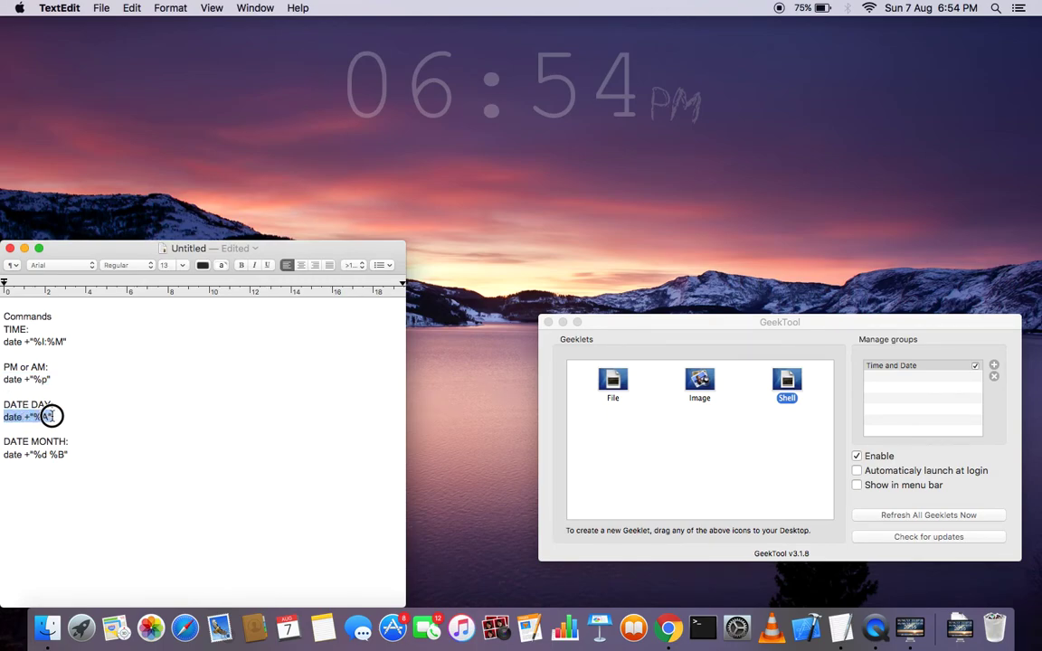
pyautogui.press('super+c')
pyautogui.click(441, 238)
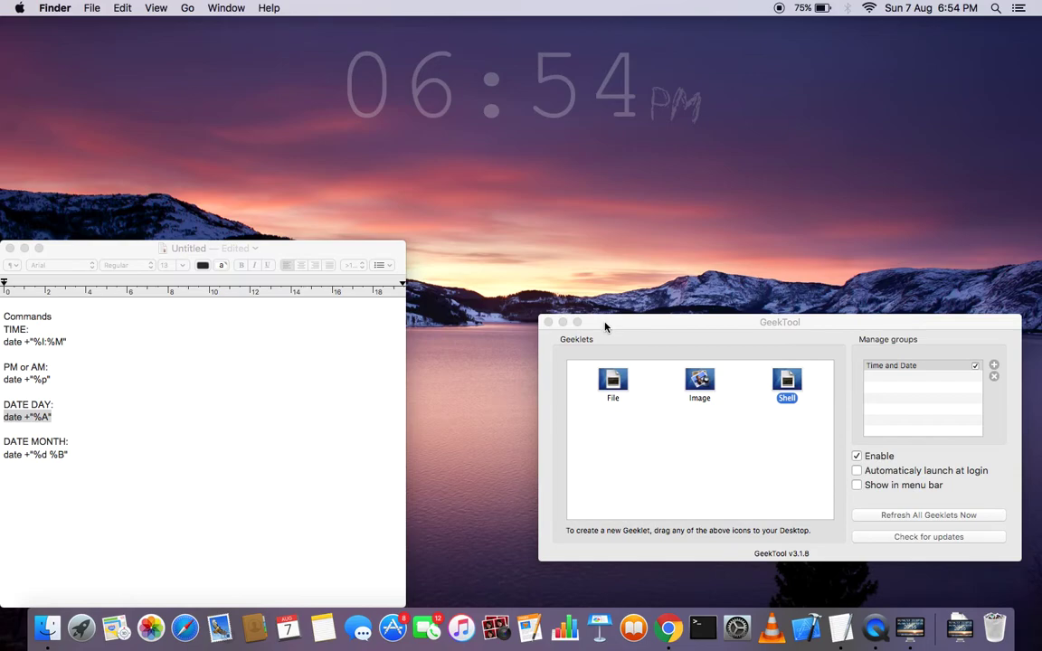
pyautogui.click(549, 318)
pyautogui.click(231, 285)
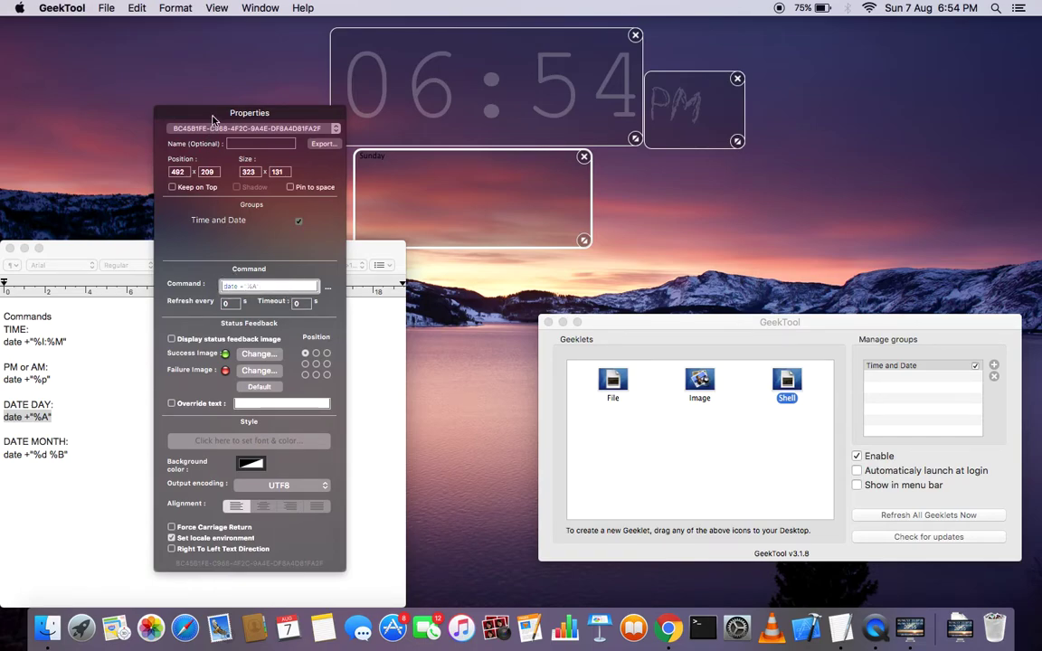
# Move the Properties window away from the weekday geeklet and set the geeklet's text colour to light grey at 27% opacity
pyautogui.moveTo(209, 112); pyautogui.dragTo(184, 111)
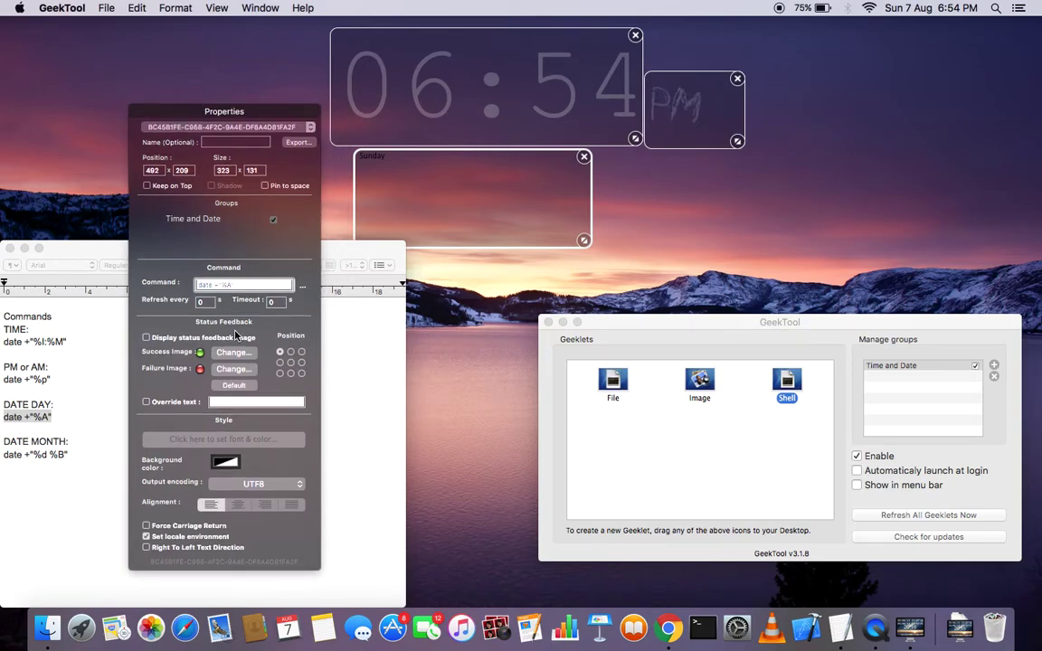
pyautogui.click(233, 439)
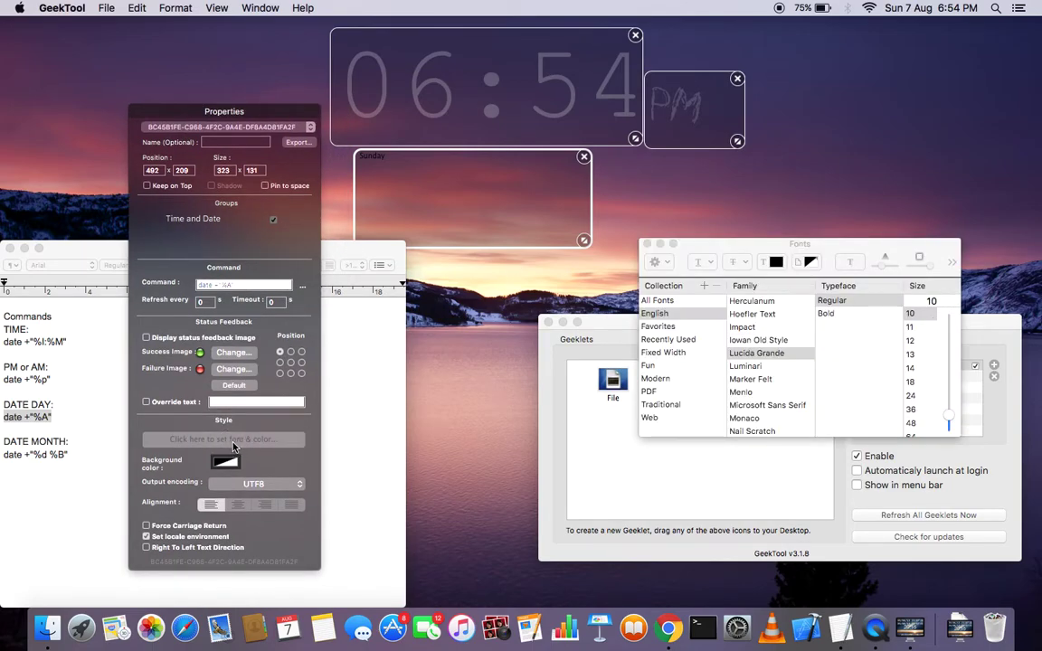
pyautogui.press('super+shift+c')
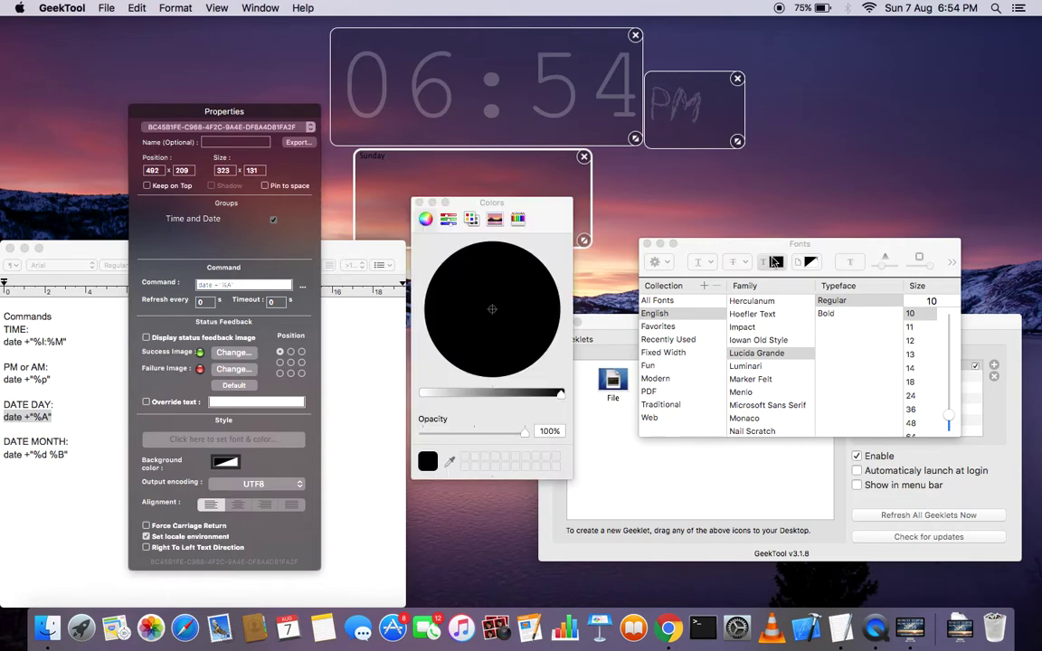
pyautogui.click(467, 392)
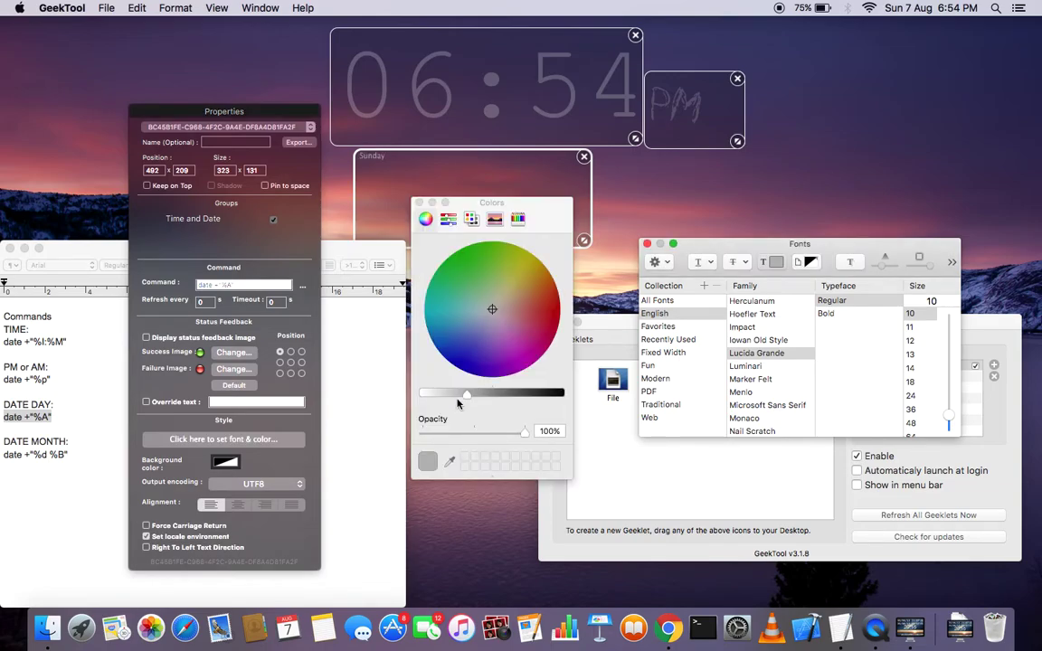
pyautogui.click(451, 435)
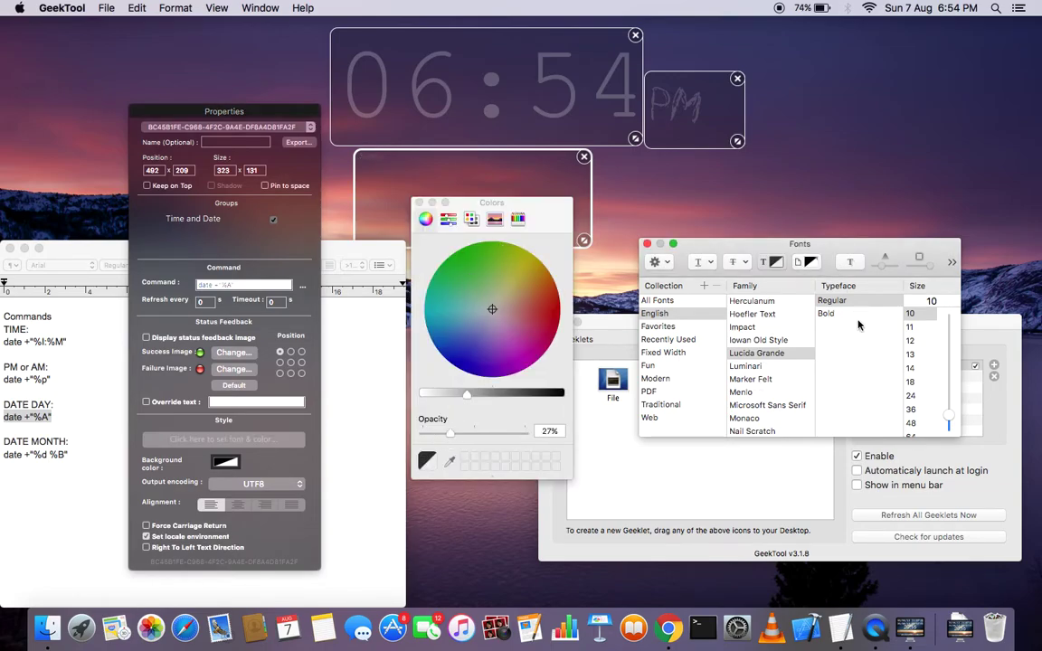
# Set the weekday geeklet's font size to 48, shrink it to about 214 x 69 and position it centrally below the time
pyautogui.scroll(-3, 921, 425)
pyautogui.click(921, 388)
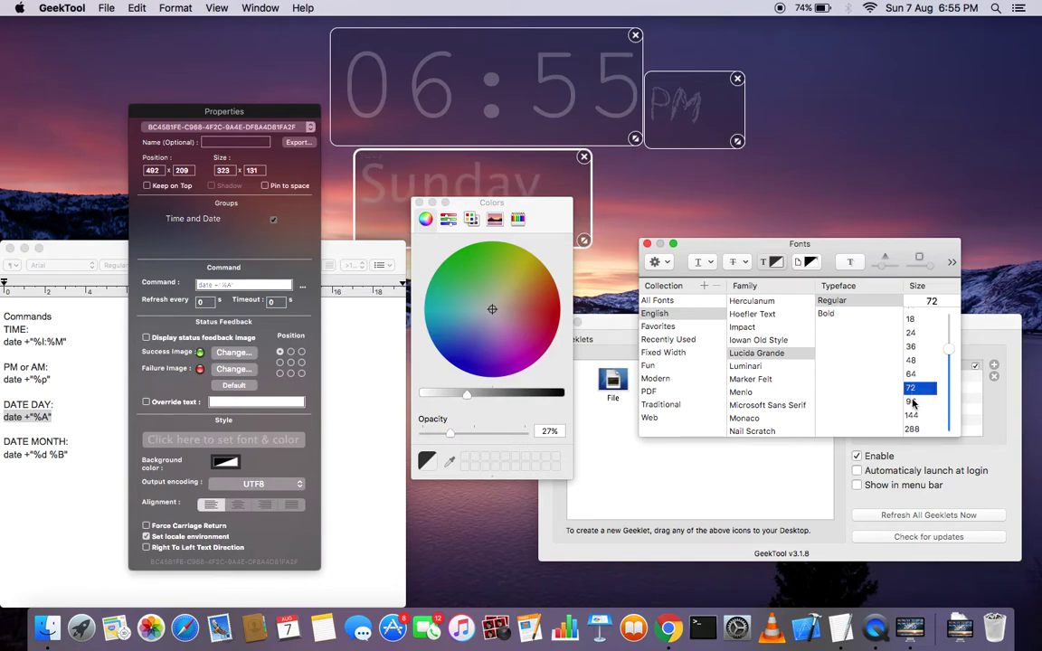
pyautogui.click(921, 360)
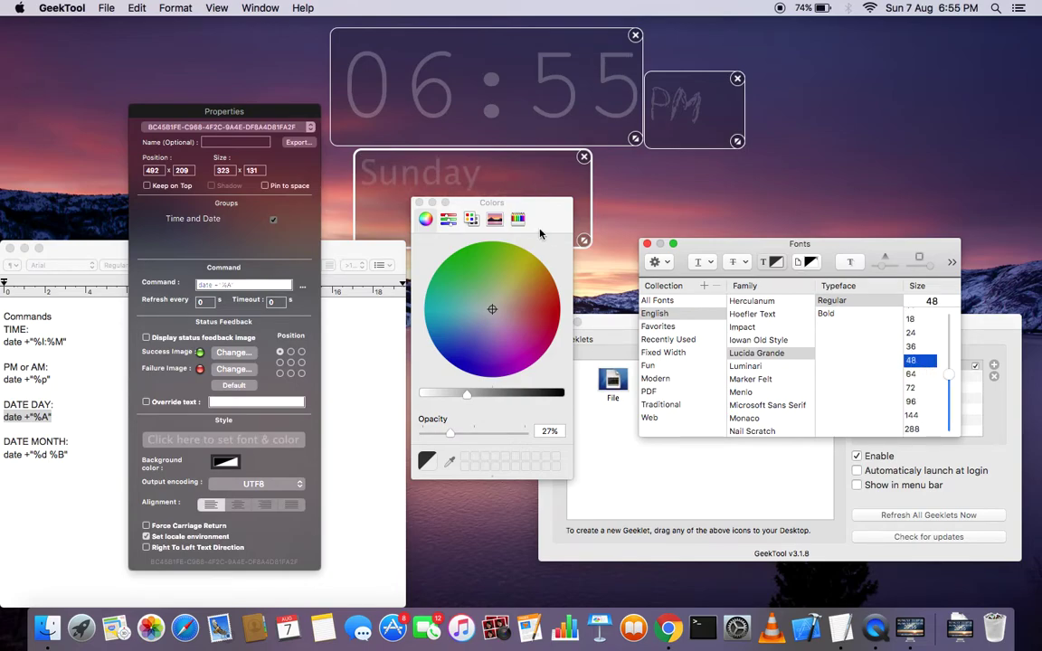
pyautogui.moveTo(535, 209); pyautogui.dragTo(582, 357)
pyautogui.moveTo(583, 240); pyautogui.dragTo(508, 187)
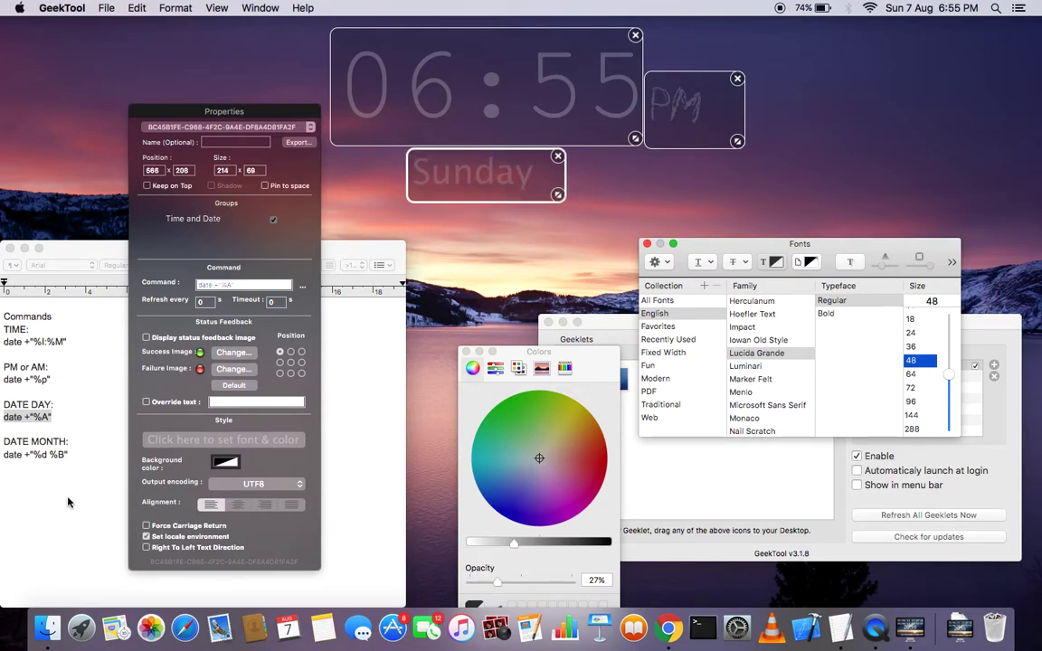
# Append the DATE MONTH command date +"%d %B" from the TextEdit notes to the weekday geeklet's script, separated by a tab
pyautogui.click(233, 285)
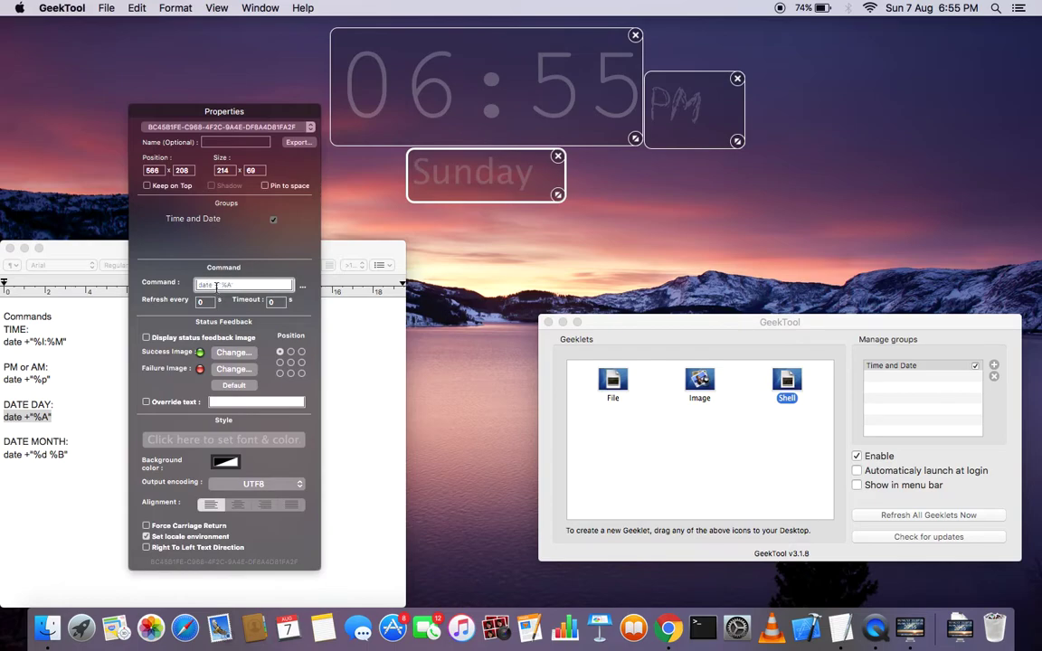
pyautogui.click(303, 286)
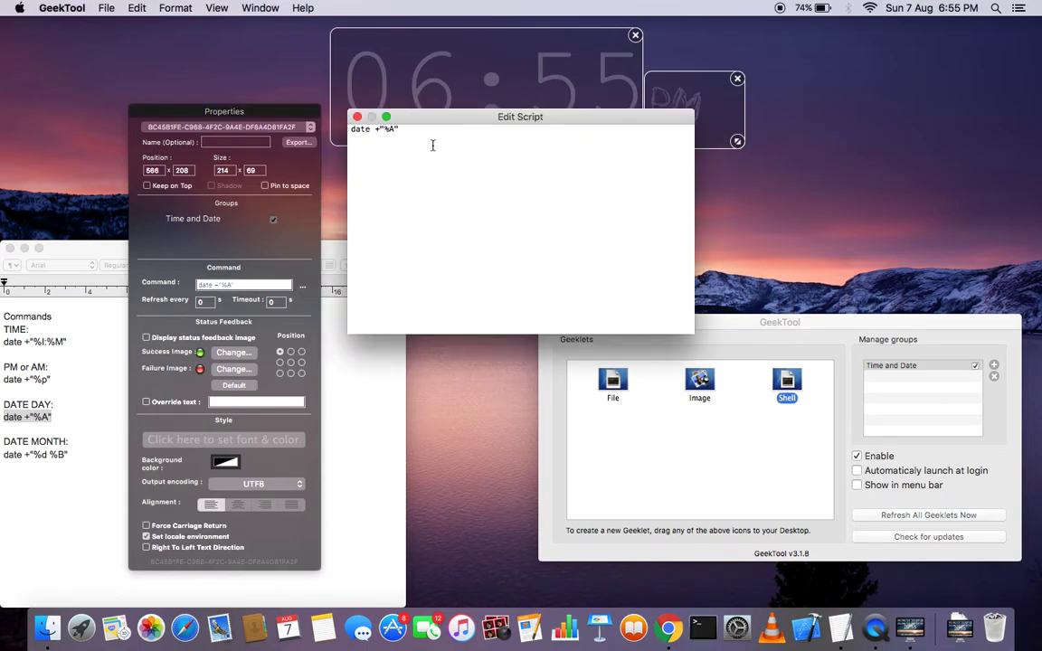
pyautogui.click(87, 449)
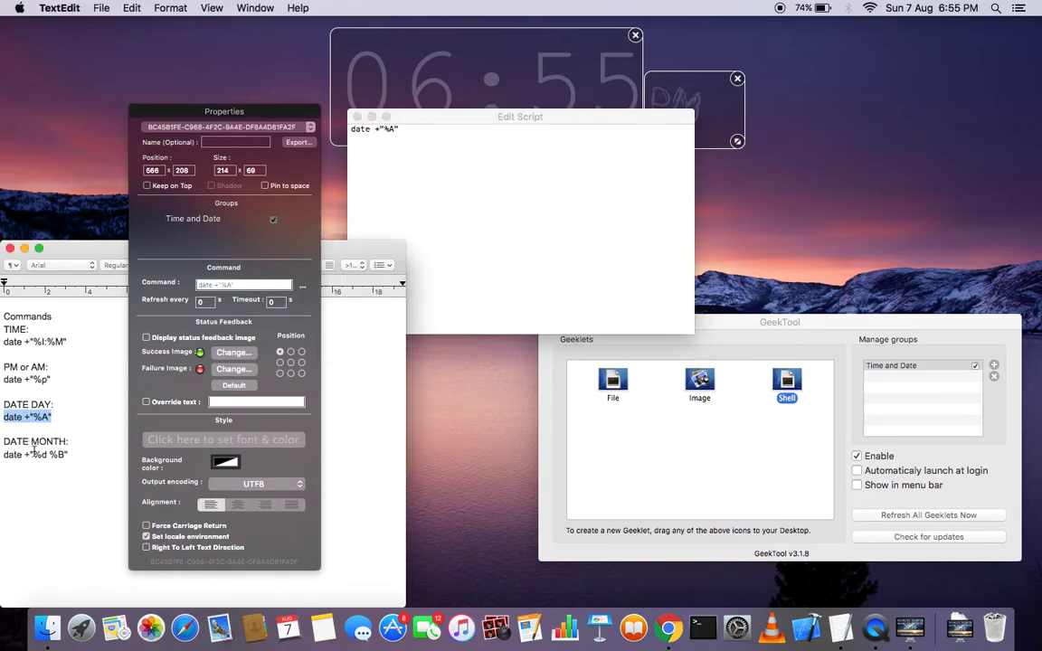
pyautogui.moveTo(71, 455); pyautogui.dragTo(3, 454)
pyautogui.press('super+c')
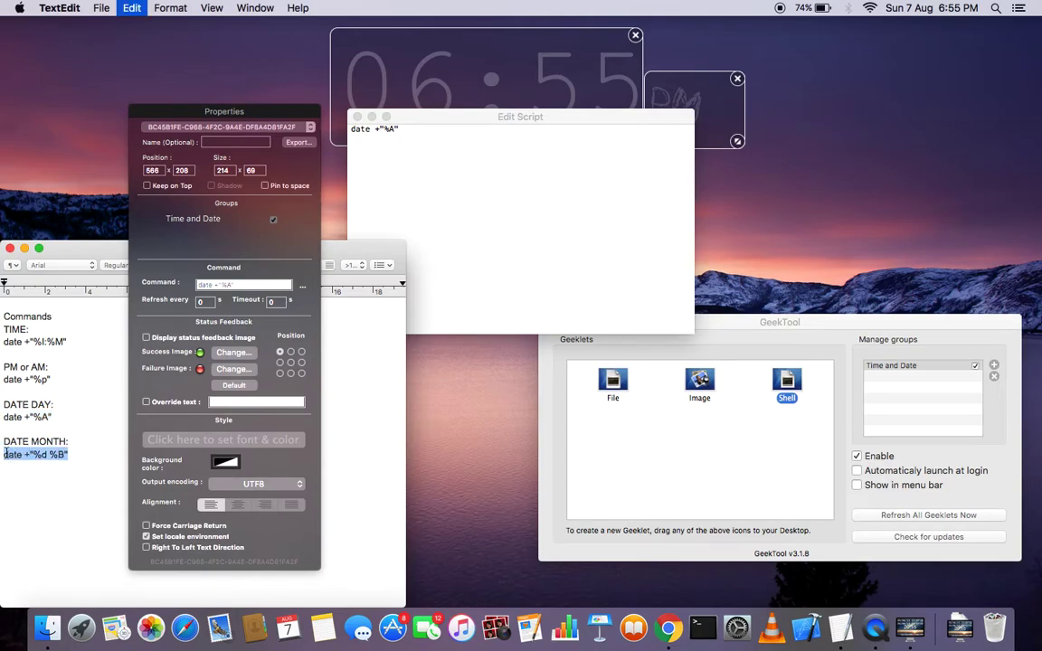
pyautogui.click(417, 132)
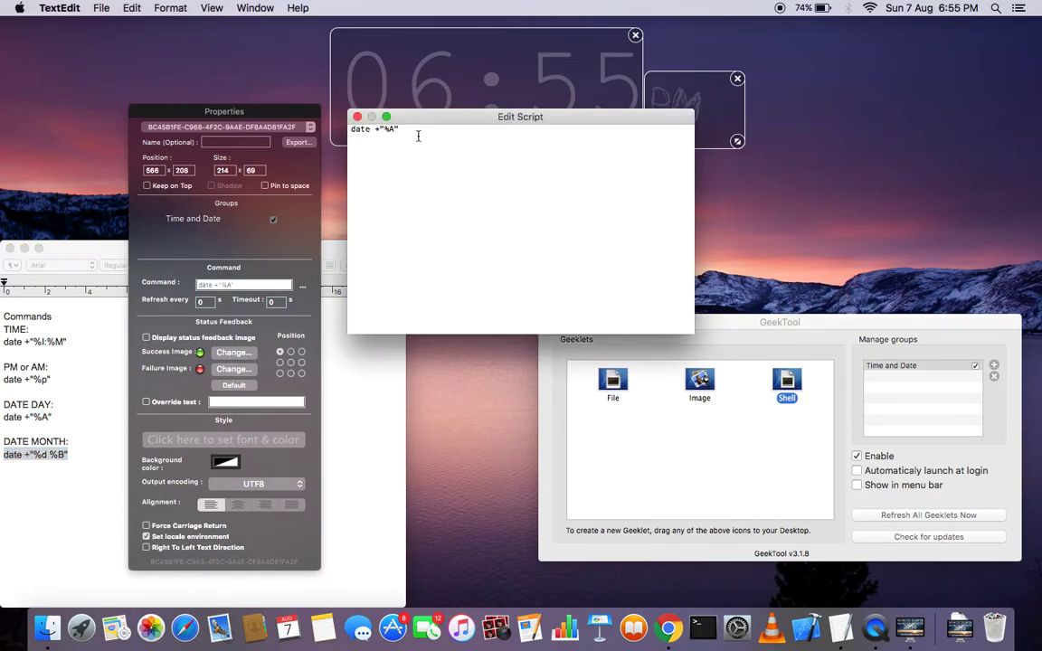
pyautogui.press('Tab')
pyautogui.press('super+v')
pyautogui.click(357, 118)
pyautogui.click(617, 195)
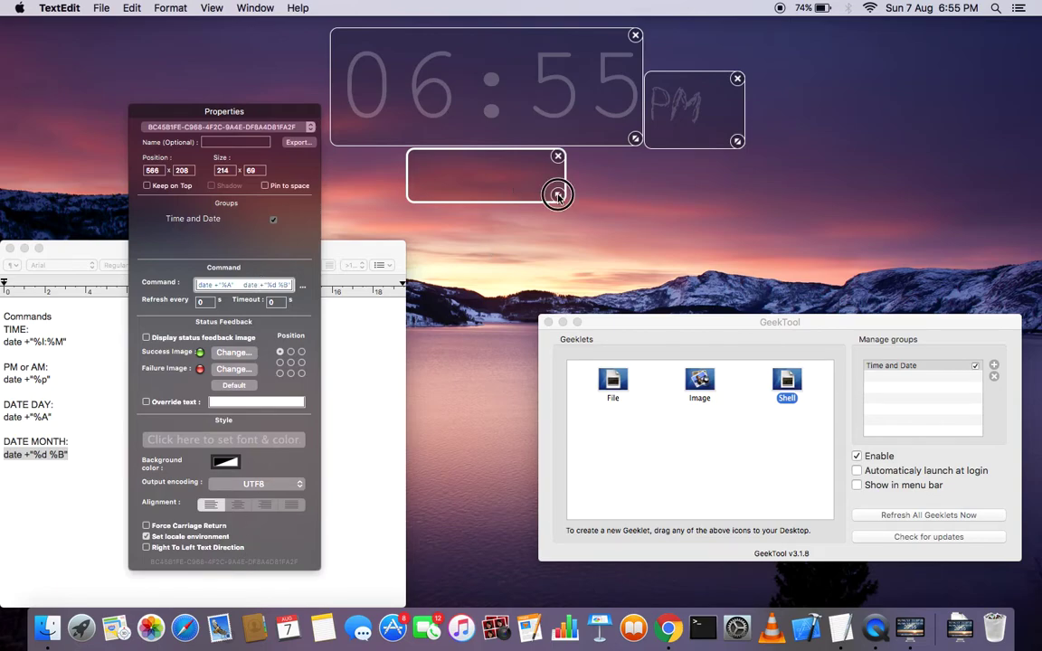
# Enlarge the weekday geeklet to about 383 x 123 and merge its script into the single command date +"%A %d %B"
pyautogui.moveTo(557, 194); pyautogui.dragTo(680, 233)
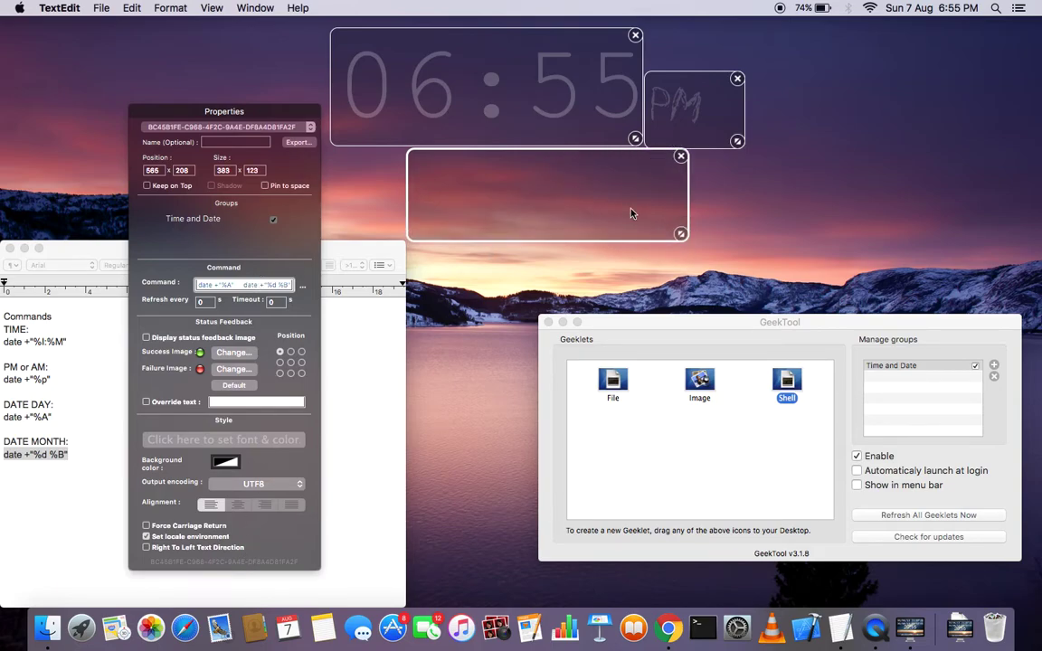
pyautogui.click(241, 284)
pyautogui.click(258, 285)
pyautogui.click(307, 286)
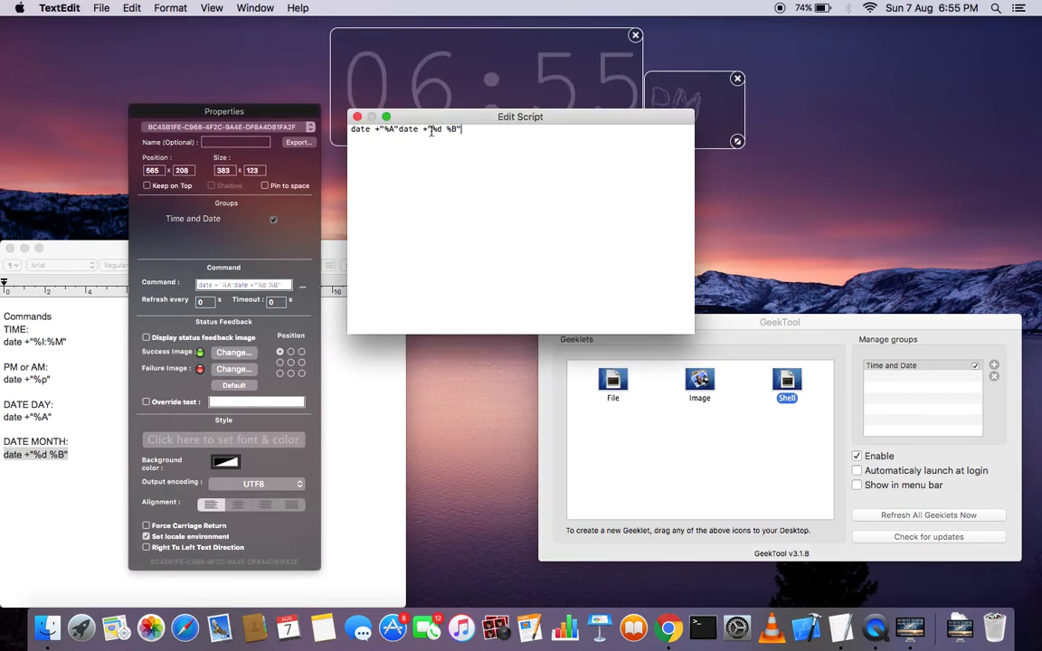
pyautogui.moveTo(435, 131); pyautogui.dragTo(392, 131)
pyautogui.press('BackSpace')
pyautogui.click(358, 117)
pyautogui.click(644, 204)
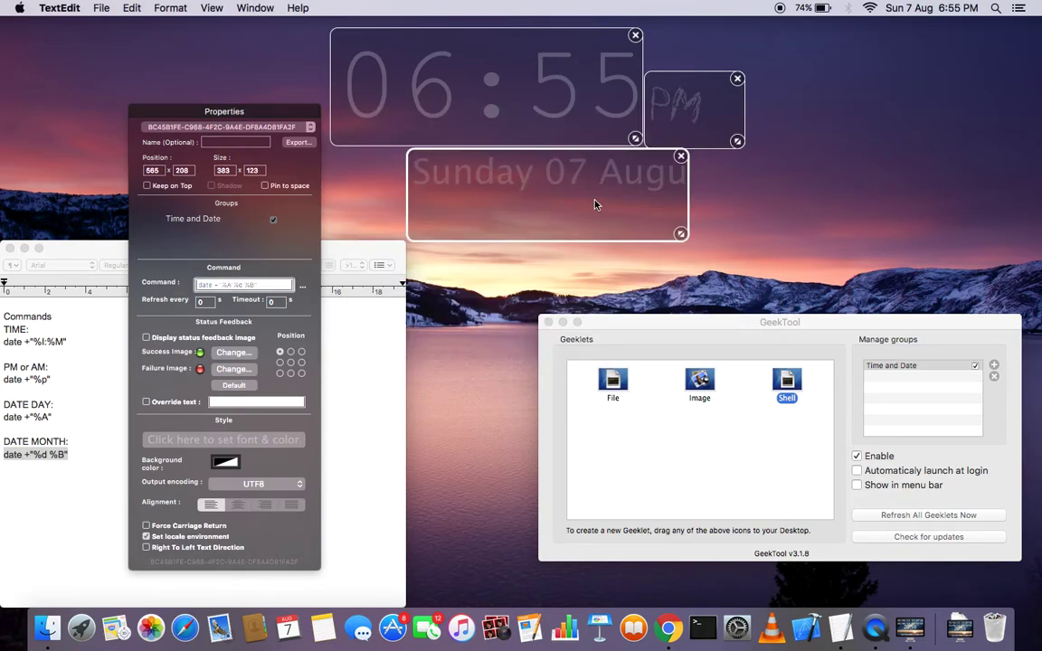
# Resize the date geeklet to about 457 x 80 and centre it below the time at about 506 x 208
pyautogui.moveTo(681, 233); pyautogui.dragTo(746, 209)
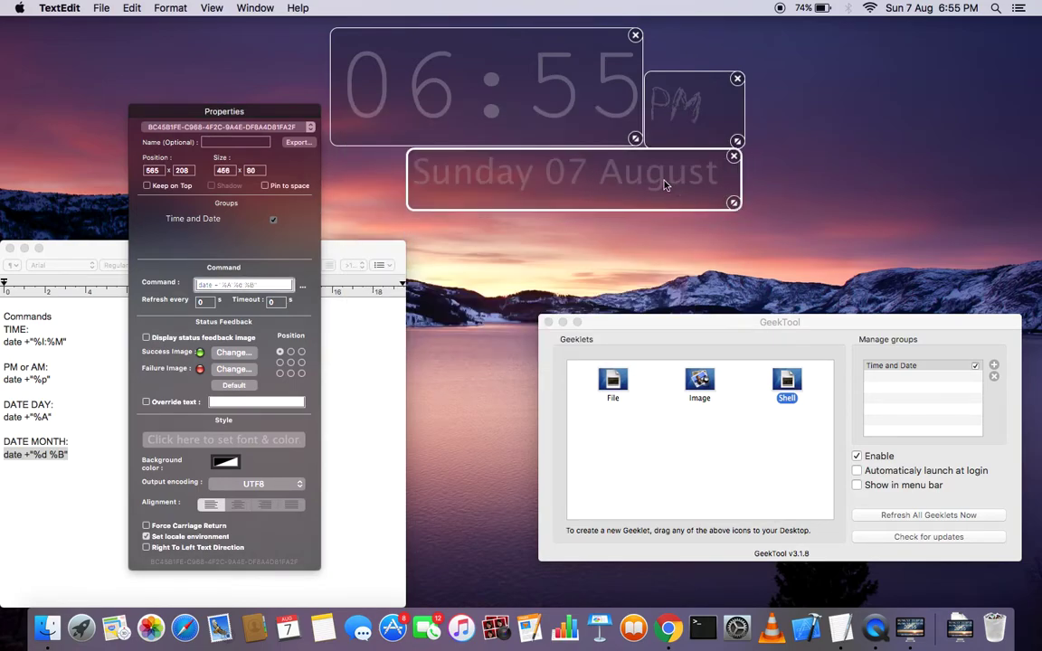
pyautogui.moveTo(664, 180); pyautogui.dragTo(620, 182)
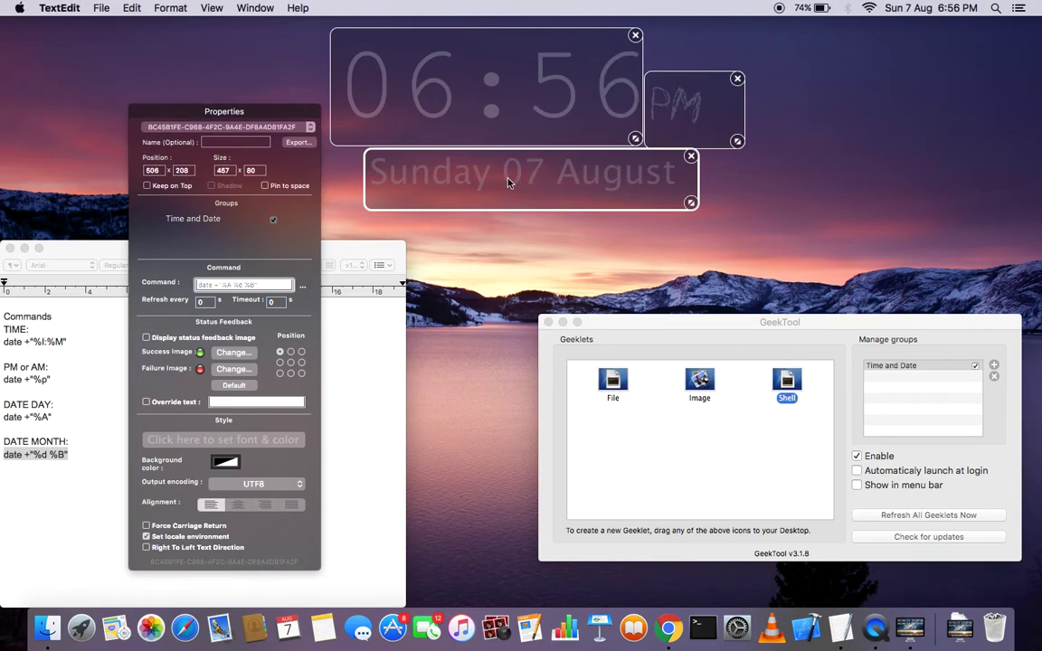
pyautogui.moveTo(208, 107); pyautogui.dragTo(209, 96)
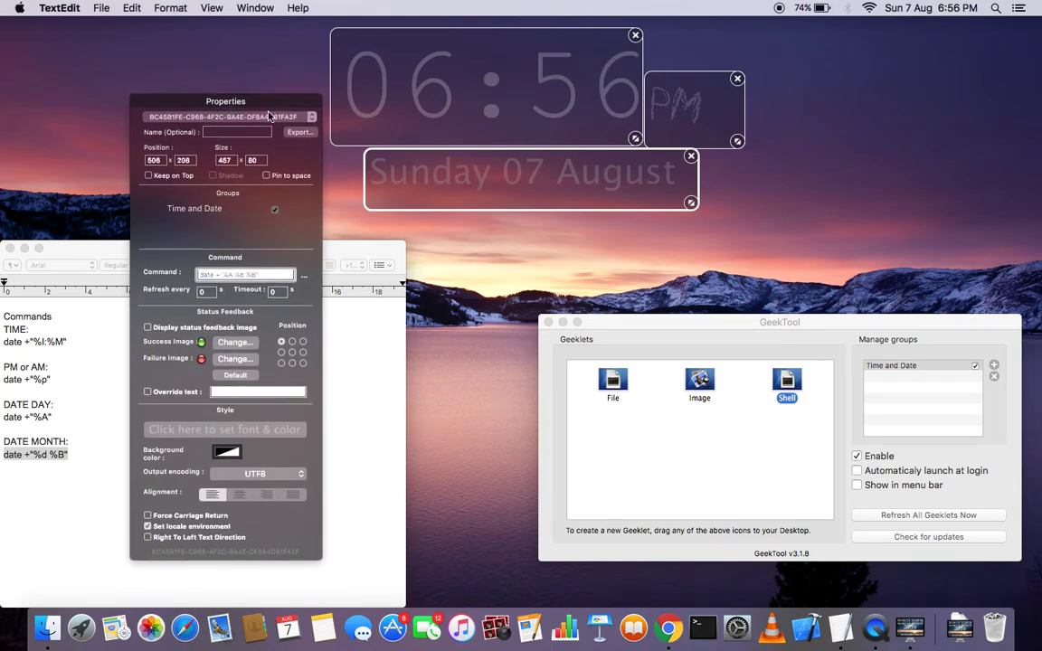
# Refresh all geeklets and close the GeekTool window without disabling GeekTool
pyautogui.click(783, 323)
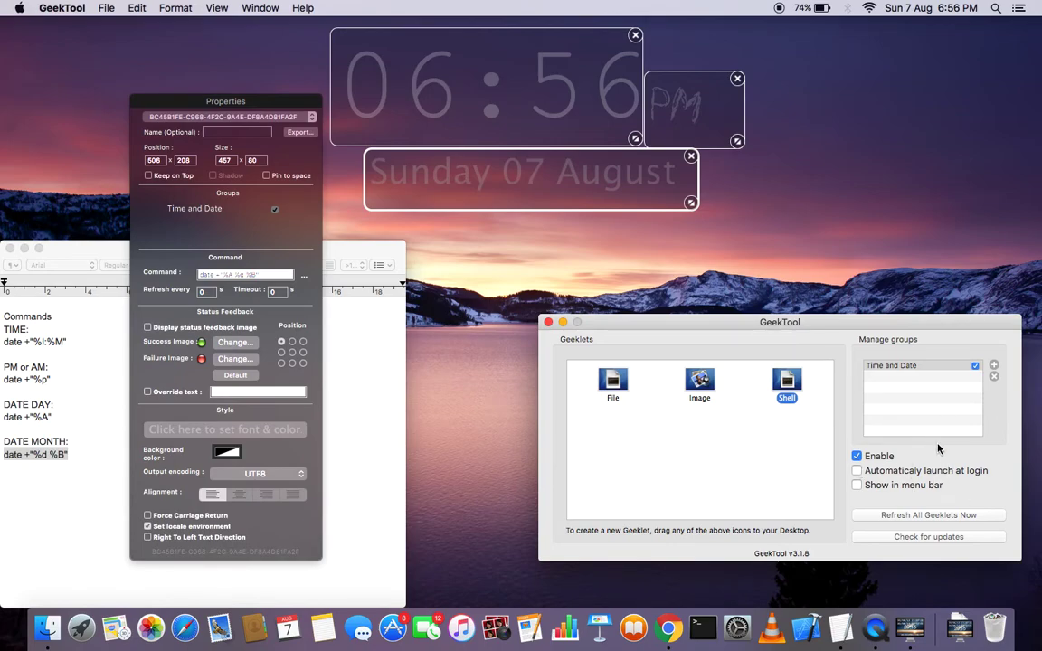
pyautogui.click(908, 514)
pyautogui.moveTo(147, 108); pyautogui.dragTo(370, 128)
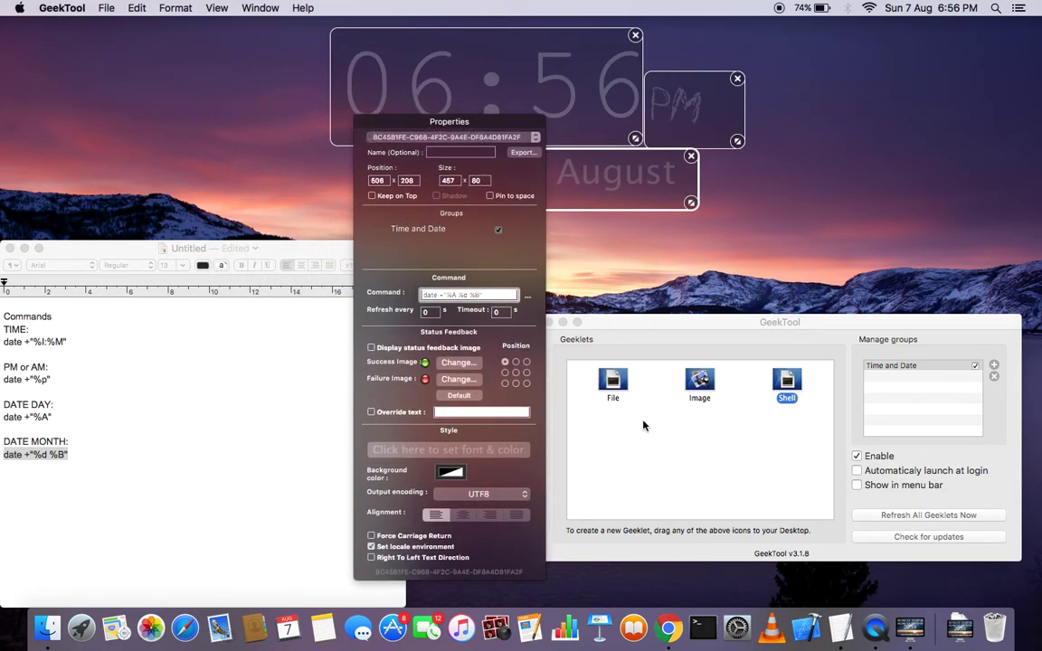
pyautogui.moveTo(565, 322); pyautogui.dragTo(572, 289)
pyautogui.click(556, 293)
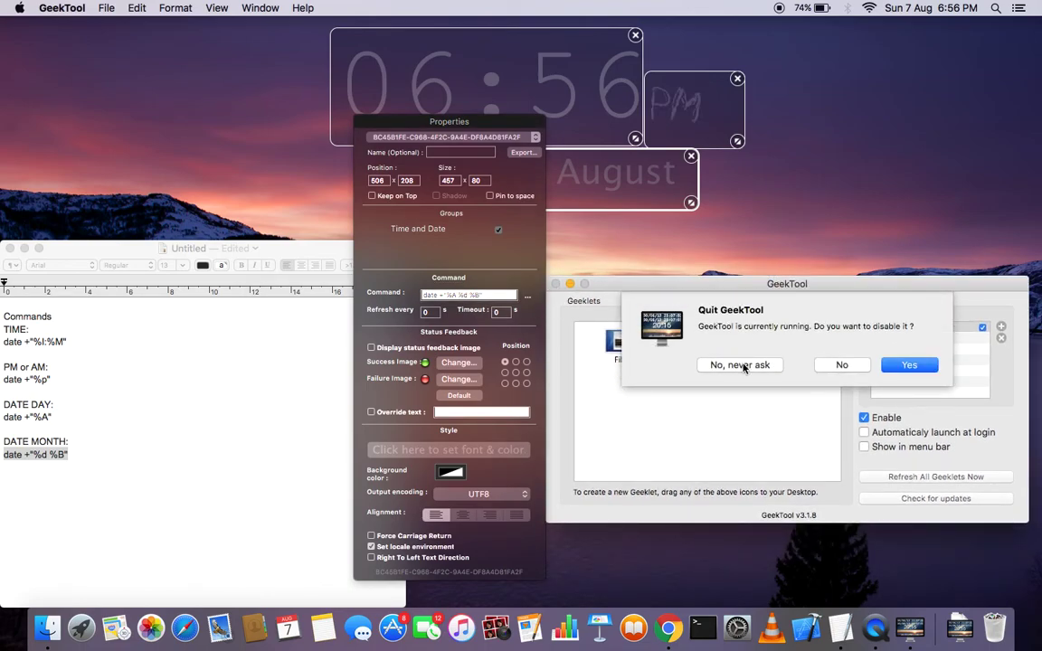
pyautogui.moveTo(853, 368)
pyautogui.mouseDown()
pyautogui.moveTo(888, 368)
pyautogui.moveTo(841, 375)
pyautogui.mouseUp()
pyautogui.click(858, 369)
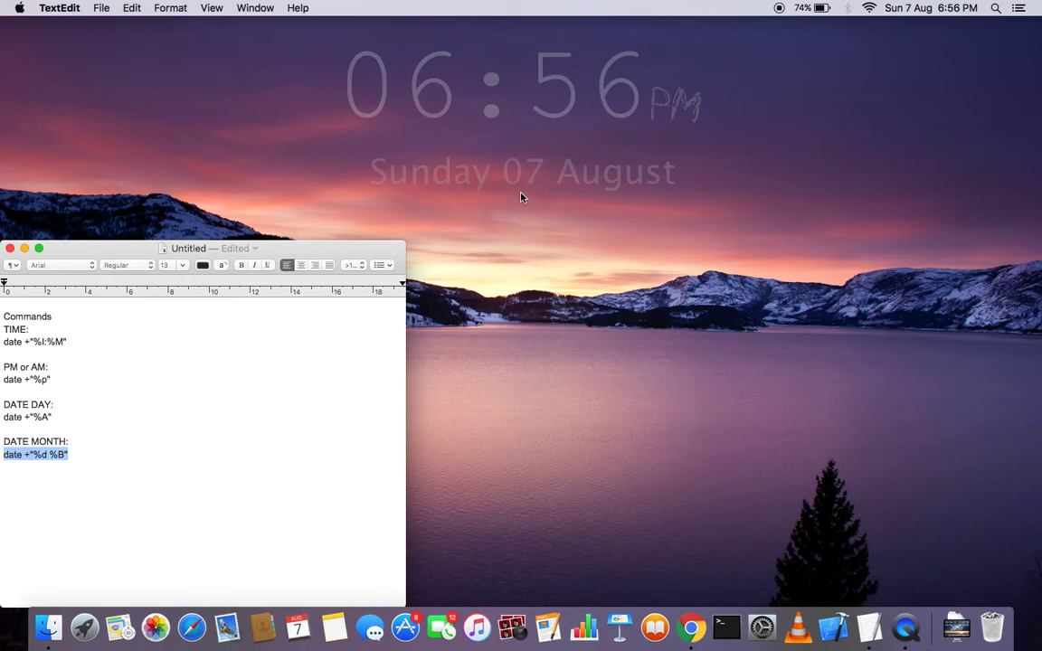
# Reopen GeekTool and set the date geeklet to refresh every 1 second, keeping the Properties window clear of the main window
pyautogui.click(957, 627)
pyautogui.click(968, 561)
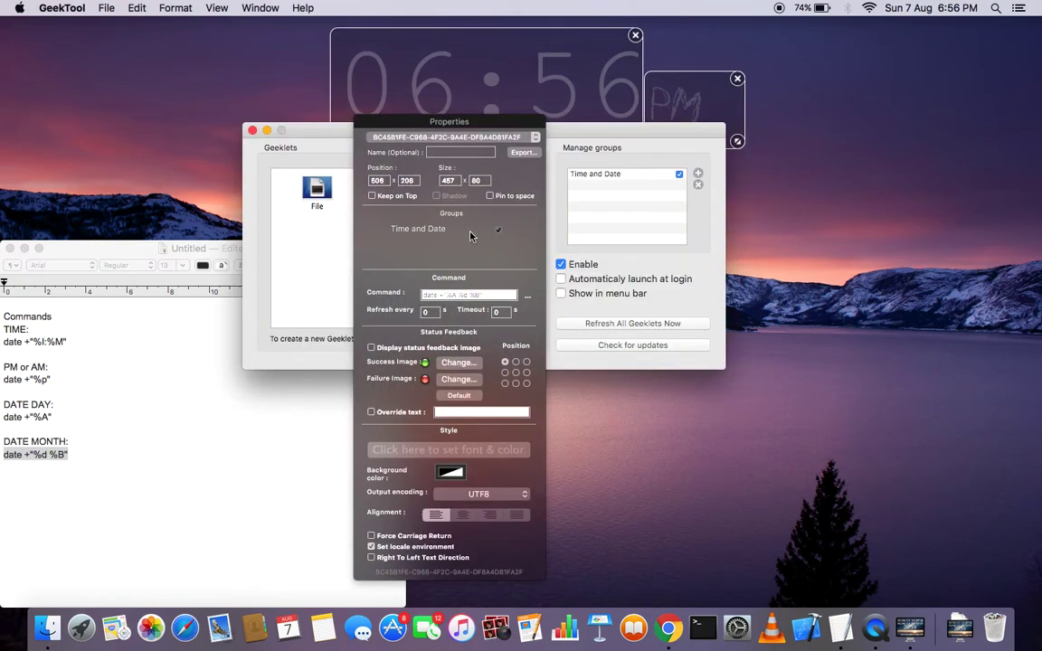
pyautogui.moveTo(435, 113); pyautogui.dragTo(398, 152)
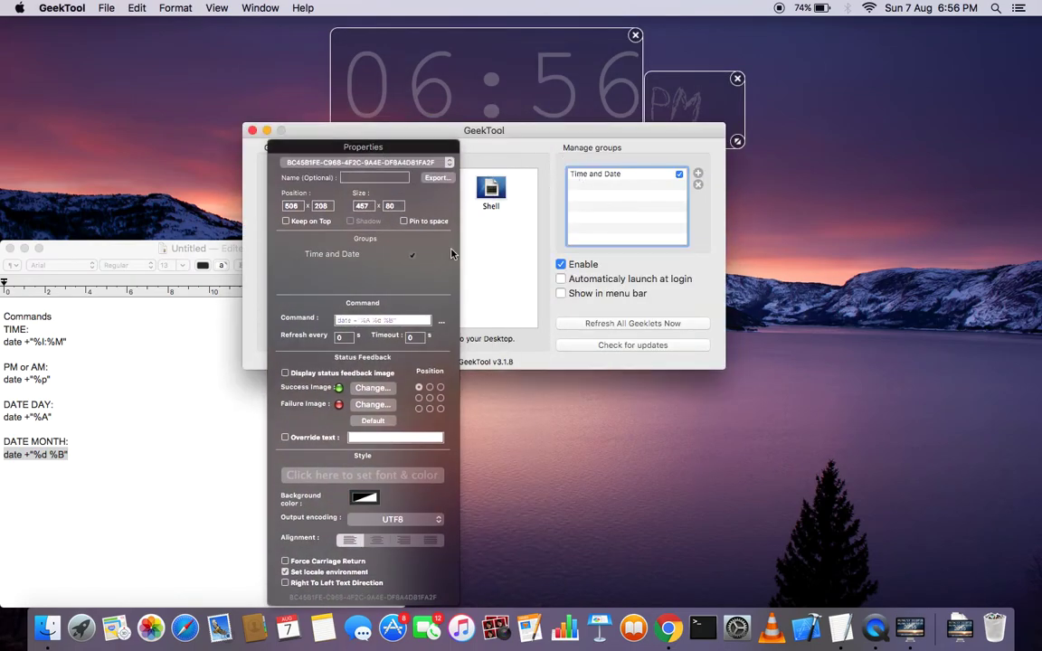
pyautogui.click(349, 336)
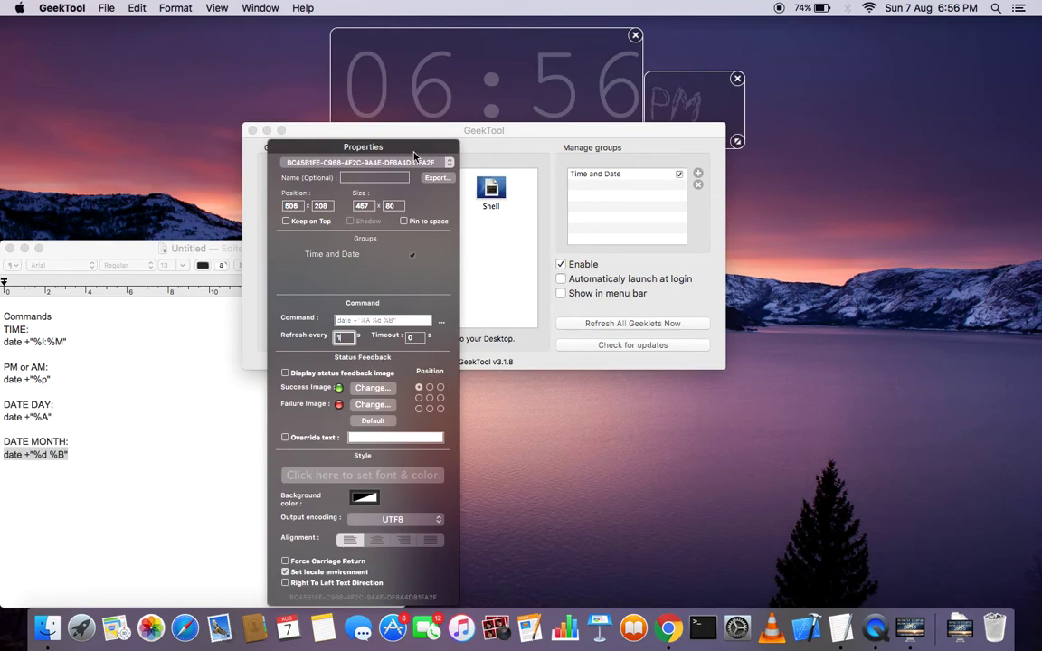
pyautogui.moveTo(405, 151); pyautogui.dragTo(308, 140)
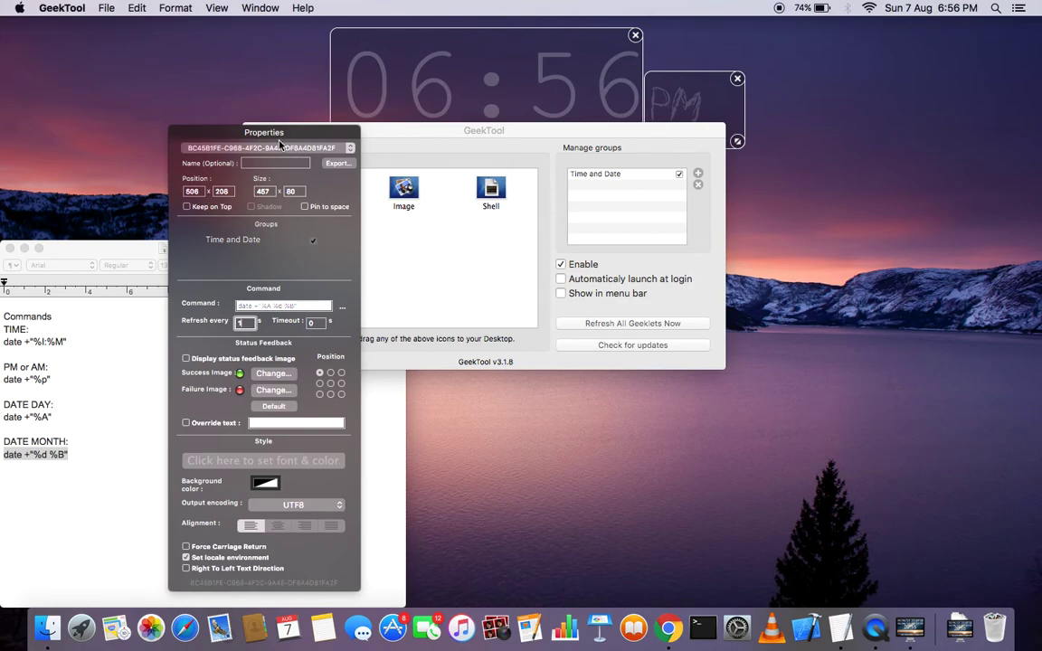
pyautogui.moveTo(285, 143); pyautogui.dragTo(290, 145)
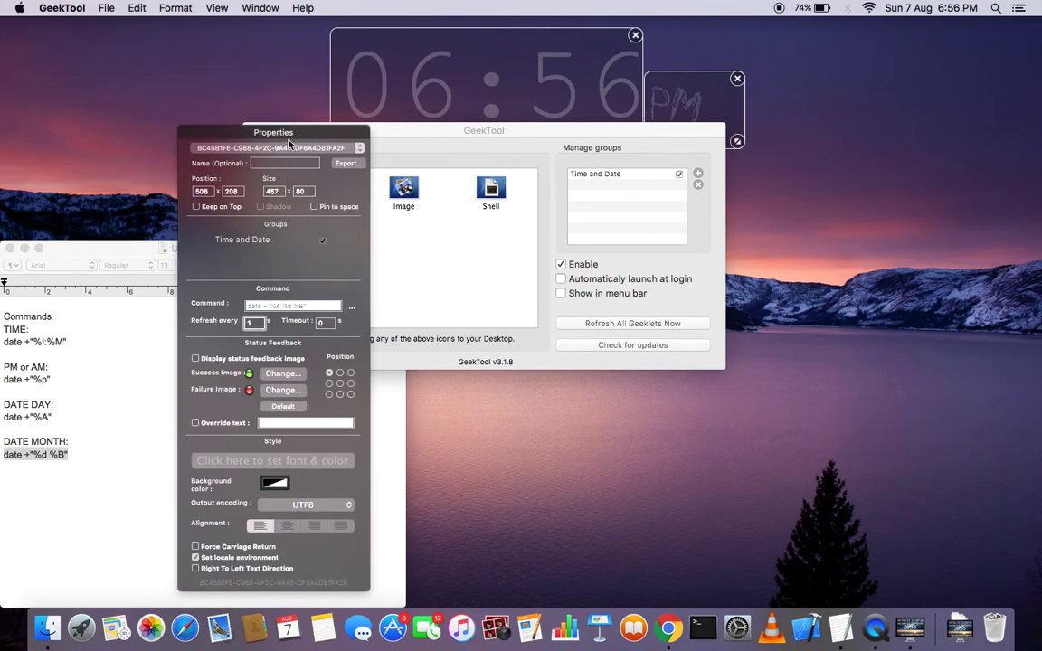
# Close the GeekTool window, leaving GeekTool enabled and choosing never to be asked about disabling it again
pyautogui.moveTo(533, 128); pyautogui.dragTo(730, 155)
pyautogui.click(450, 157)
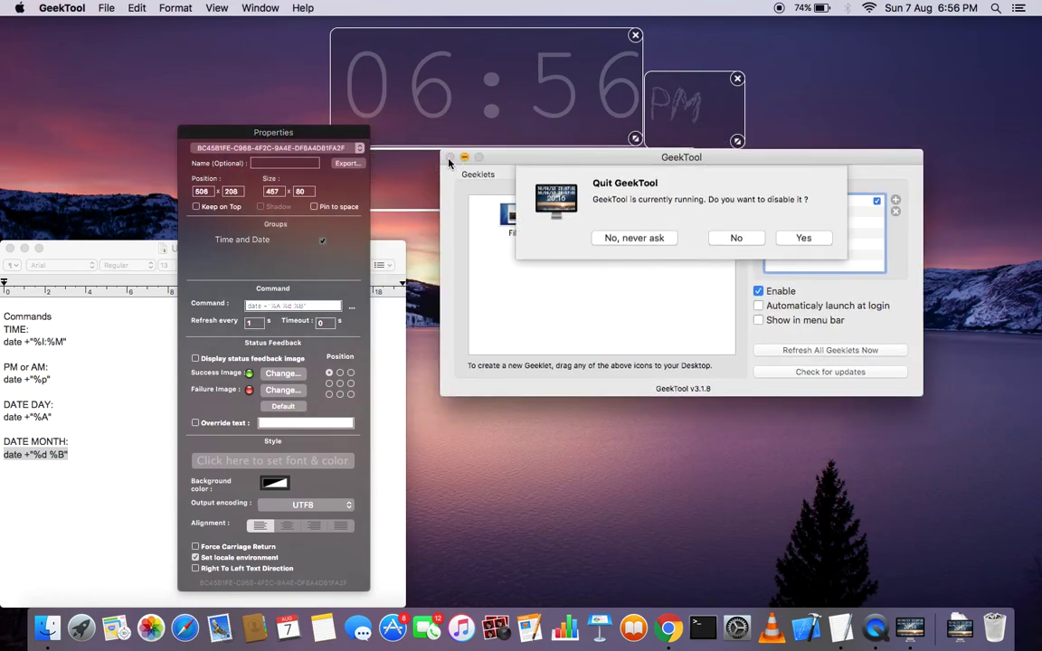
pyautogui.click(640, 237)
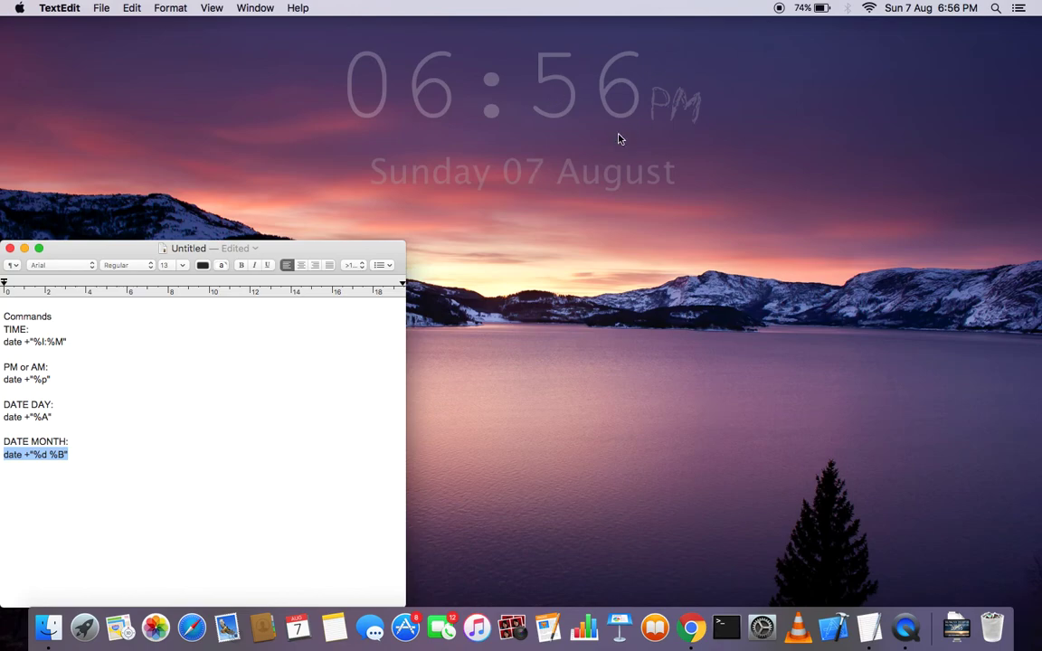
# Reposition the TextEdit notes window below the clock geeklets and highlight the full list of commands
pyautogui.moveTo(256, 261); pyautogui.dragTo(539, 269)
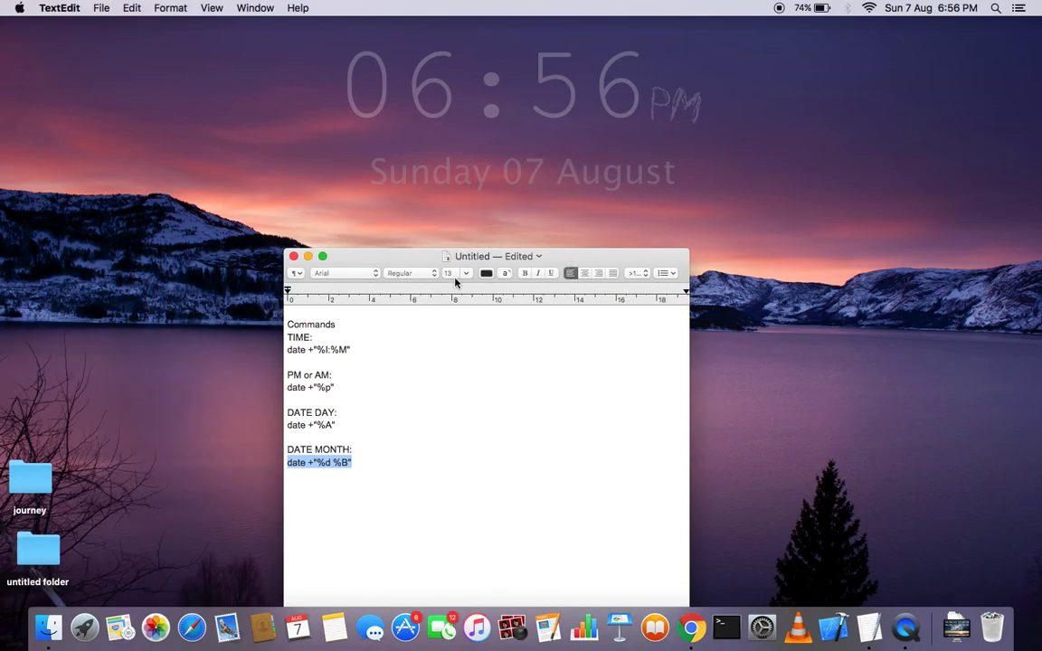
pyautogui.moveTo(374, 256); pyautogui.dragTo(100, 244)
pyautogui.moveTo(84, 453); pyautogui.dragTo(556, 283)
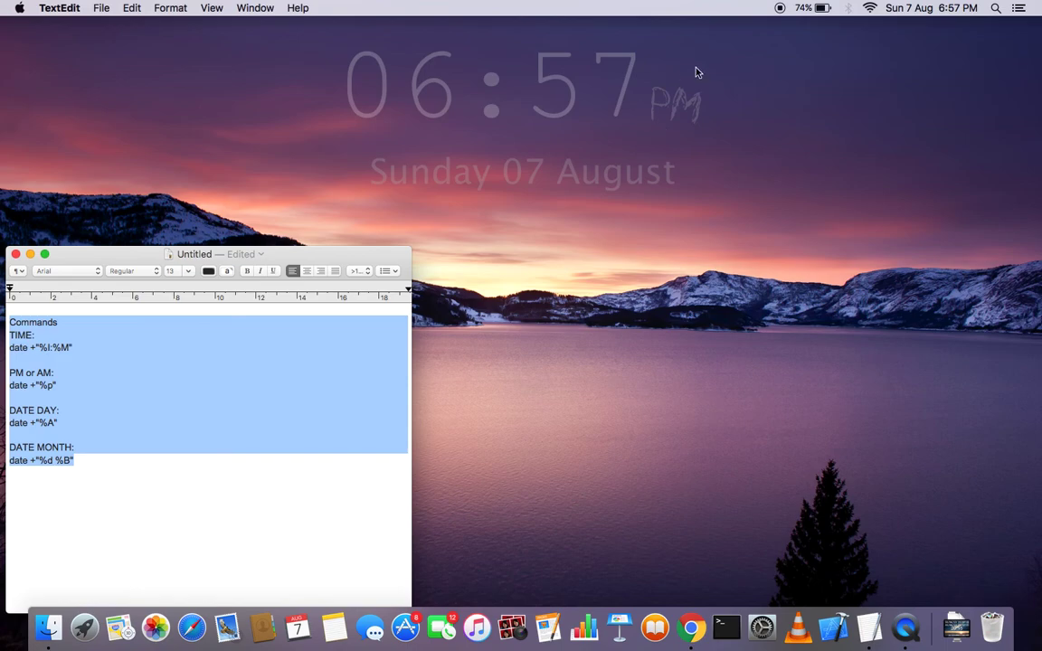